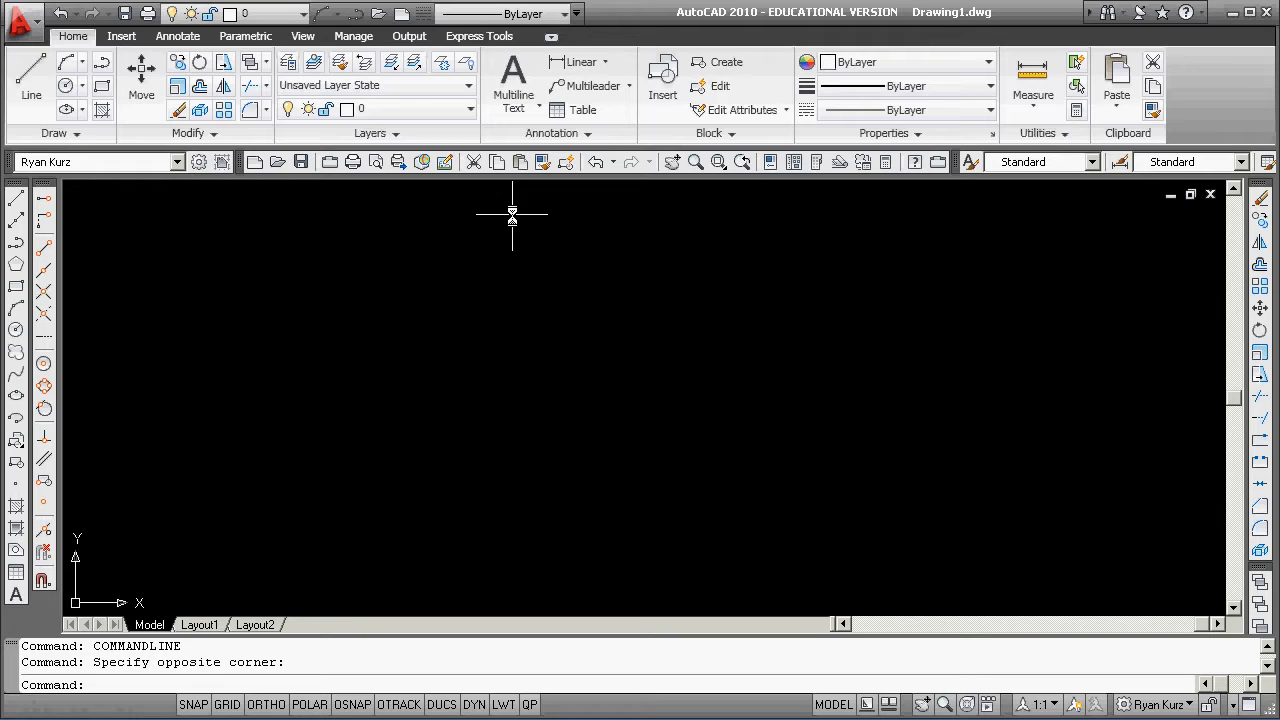
Create a new drawing from the wrautocad_decimal template and switch to model space
click(36, 35)
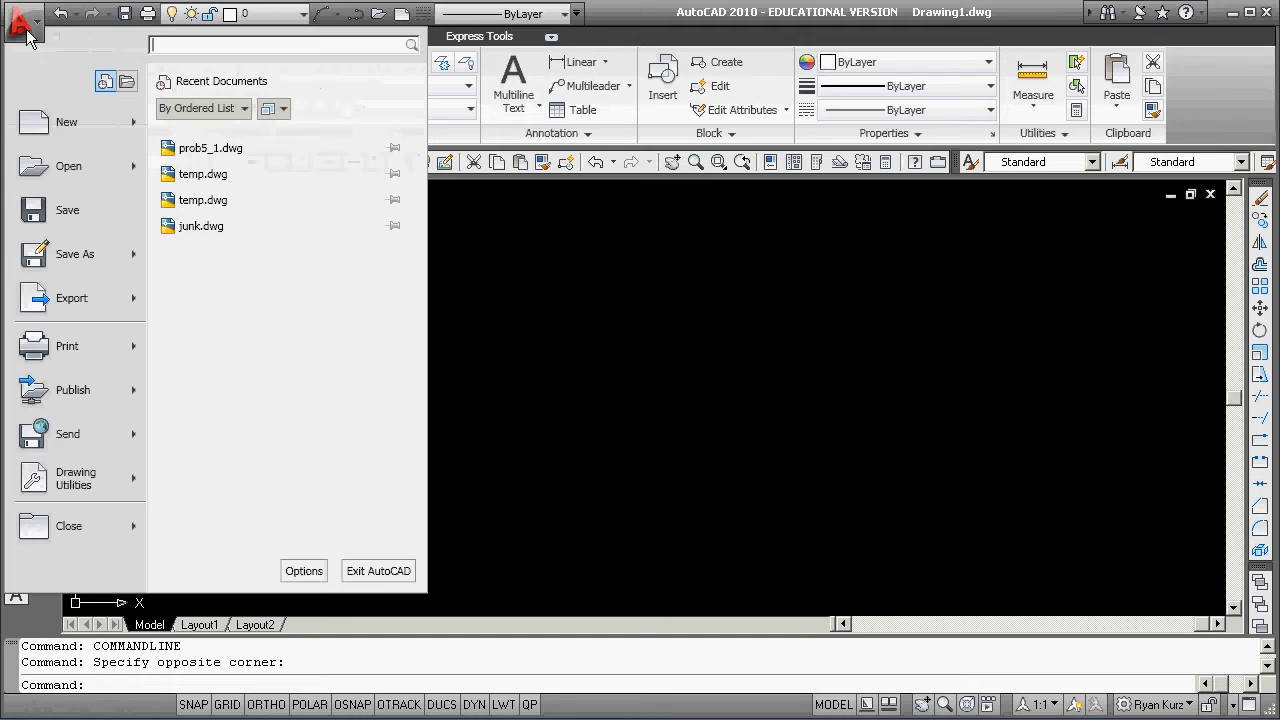
click(74, 126)
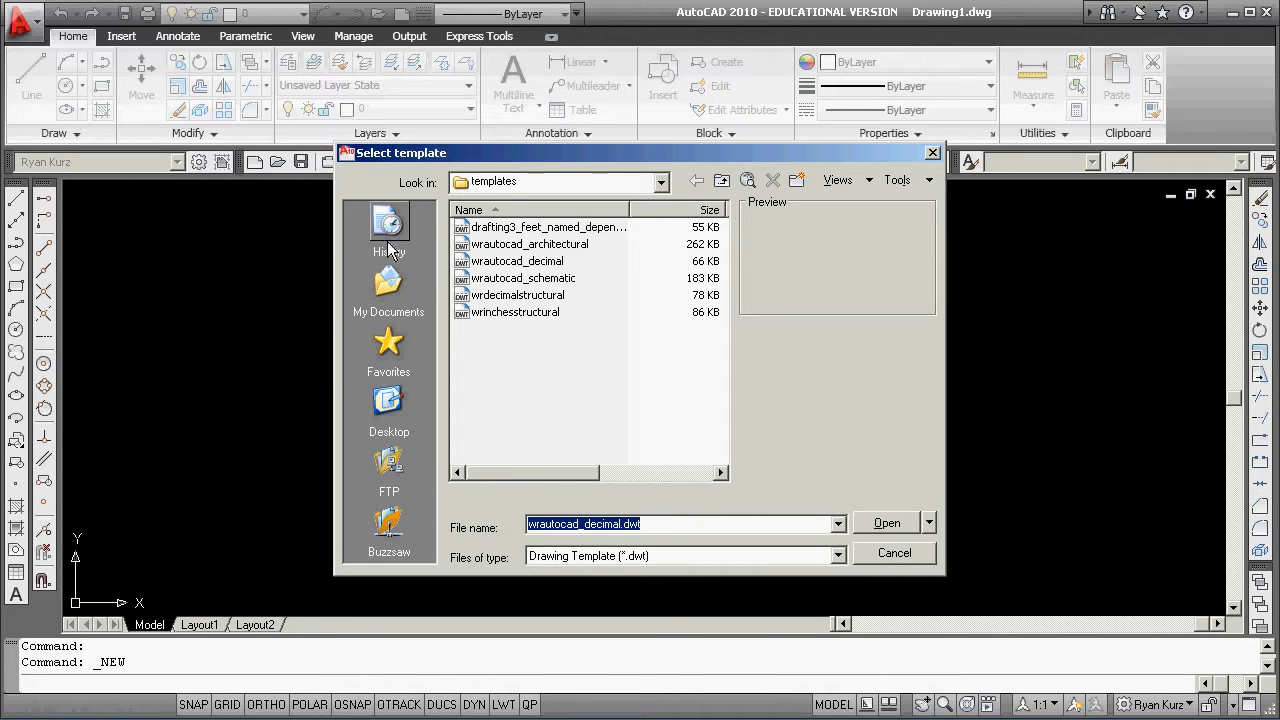
click(540, 262)
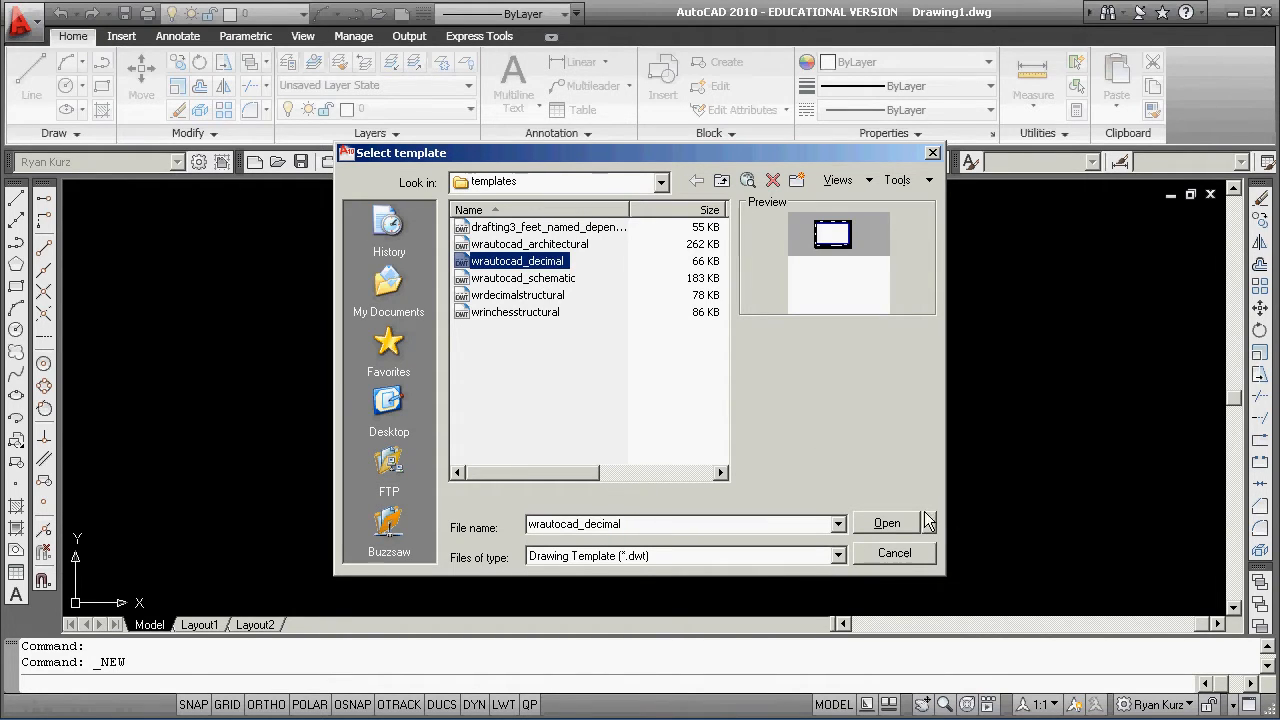
click(887, 523)
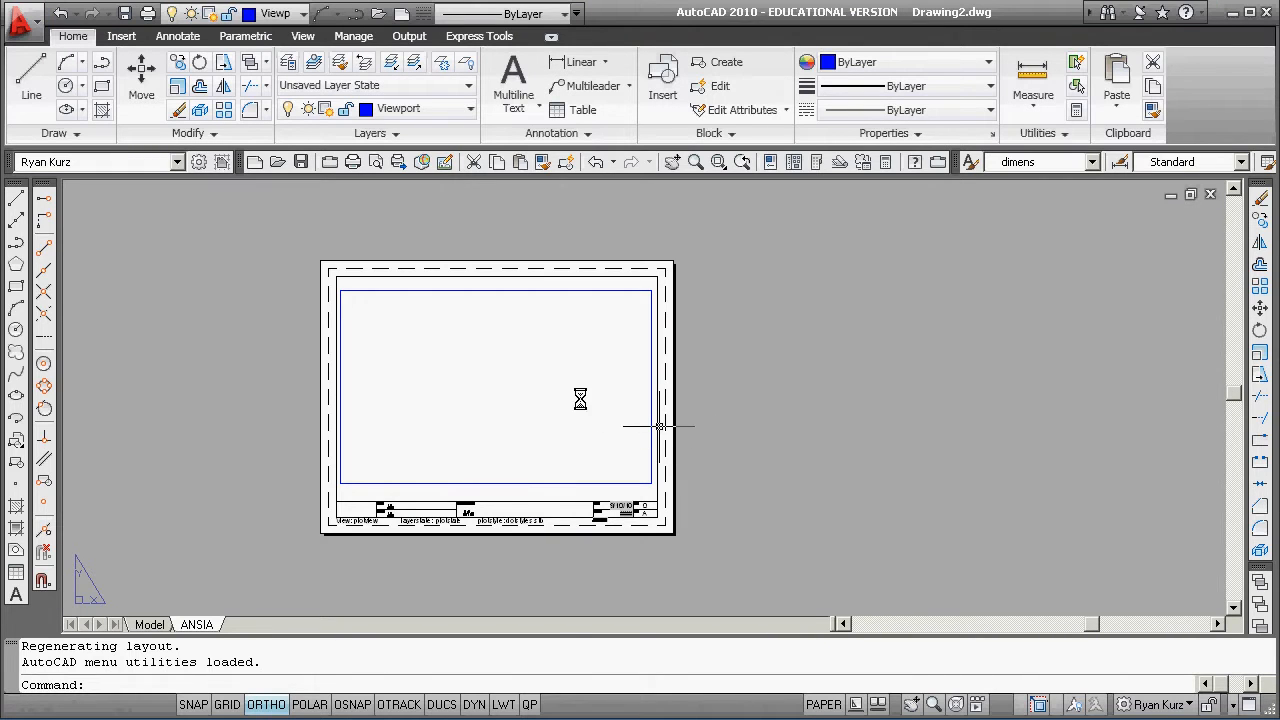
click(149, 624)
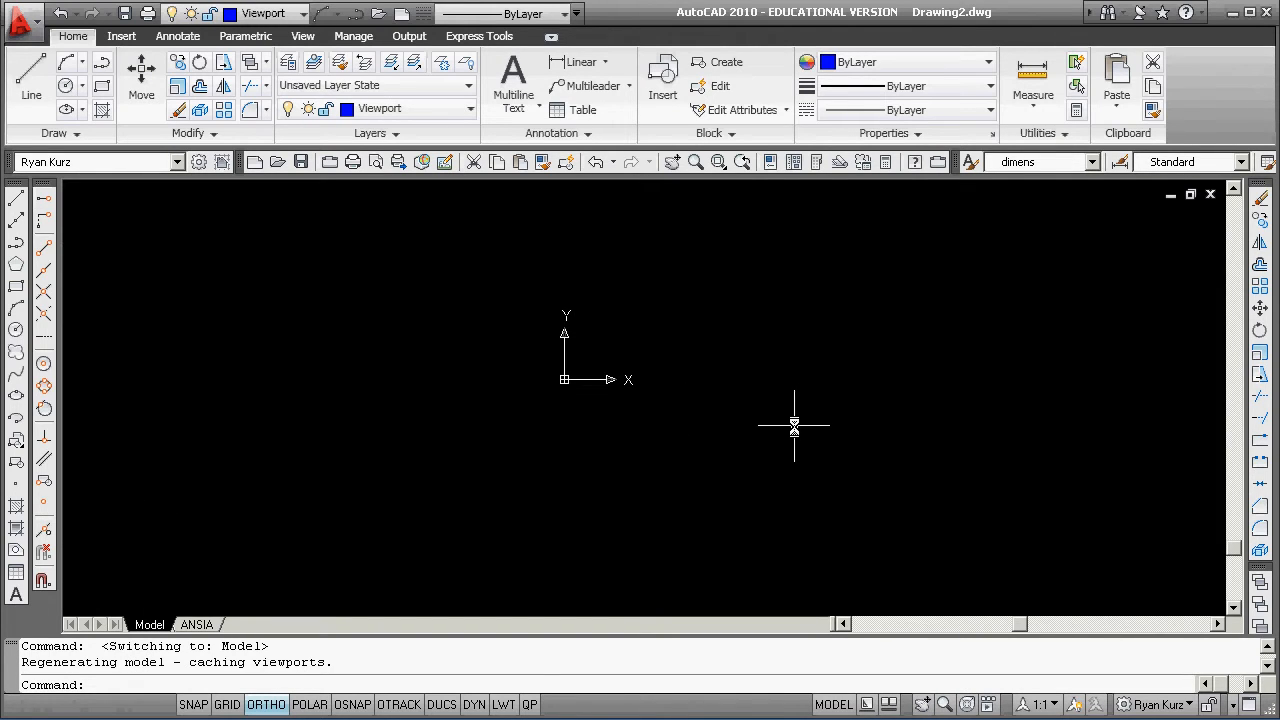
Hide the Layers II, Standard Annotation and Workspaces toolbars
right_click(13, 172)
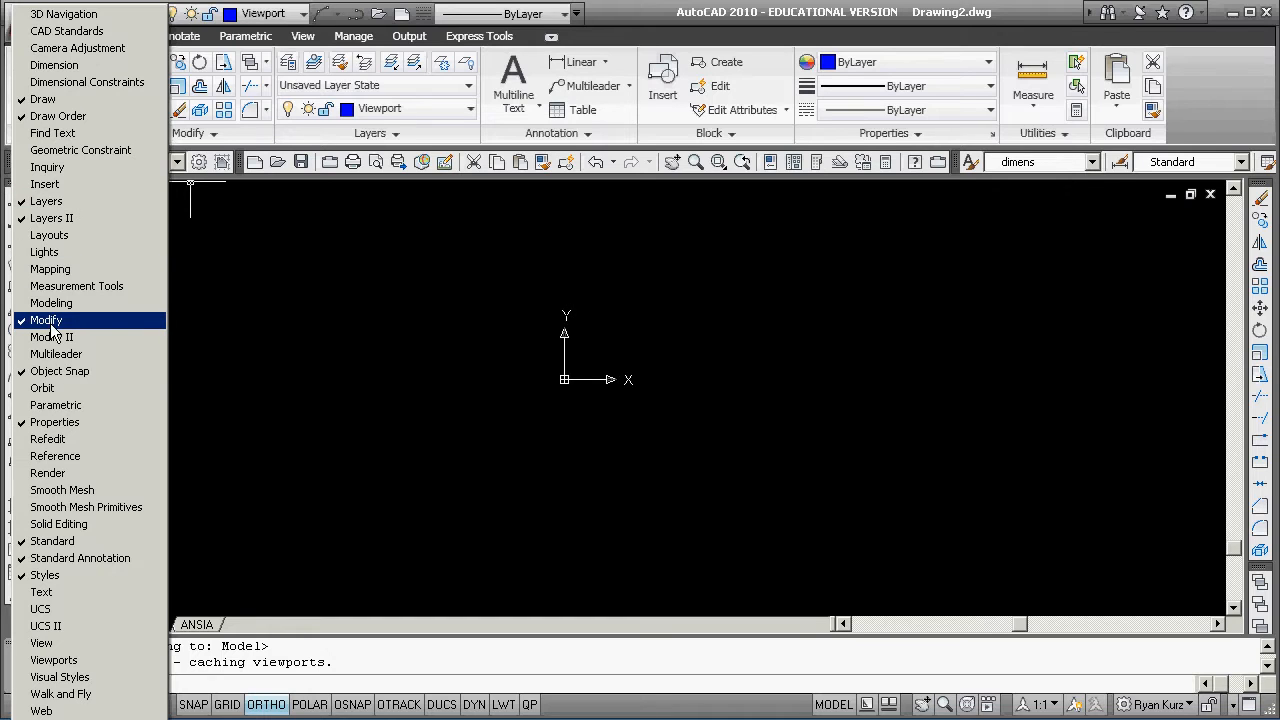
click(24, 220)
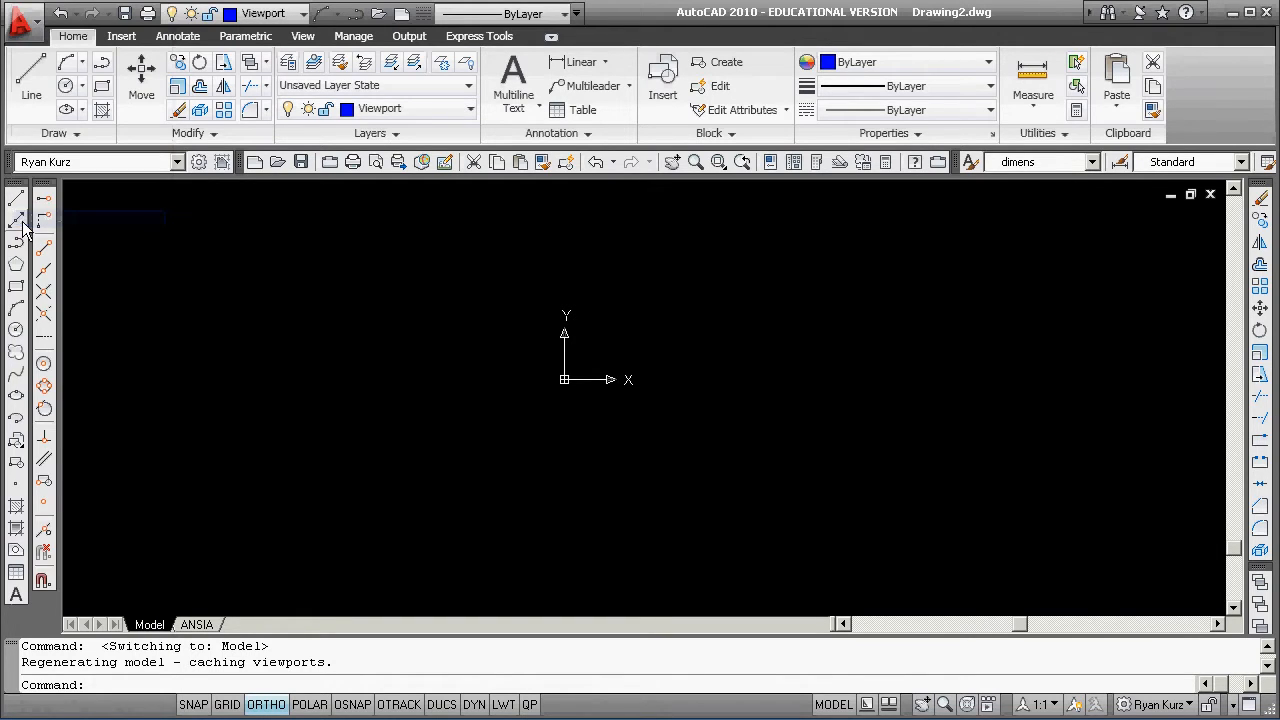
right_click(11, 172)
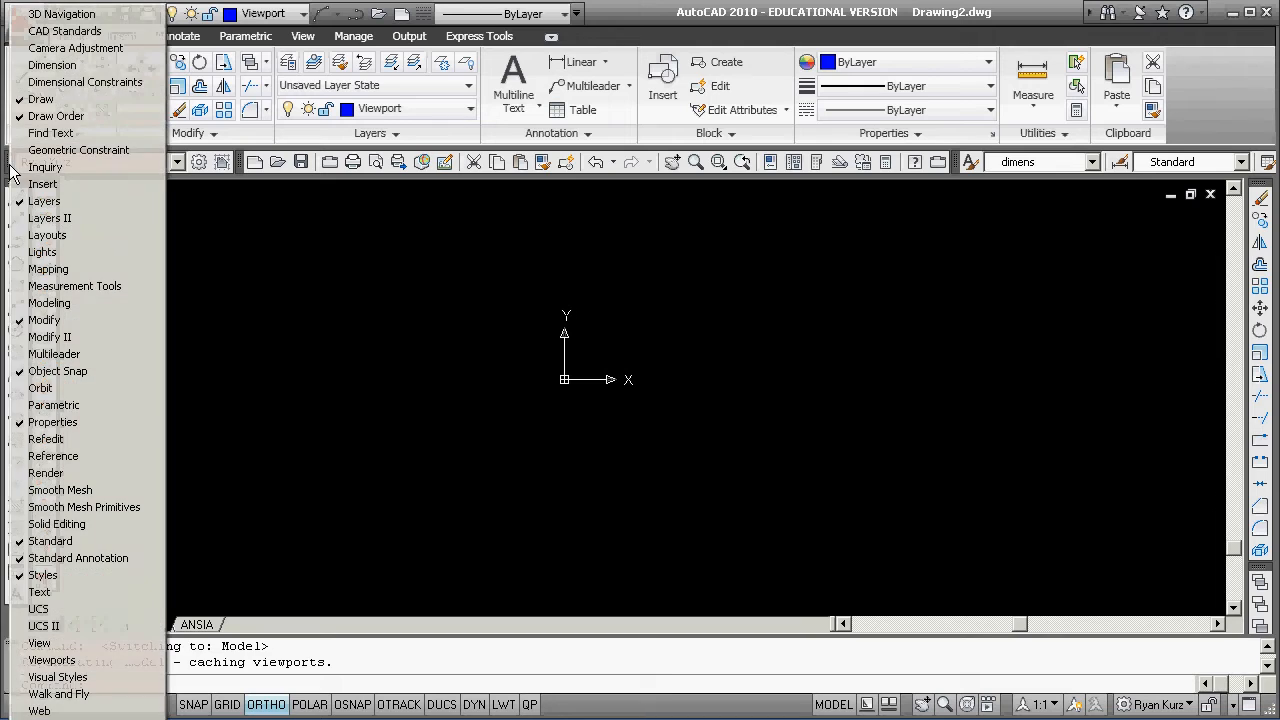
click(22, 558)
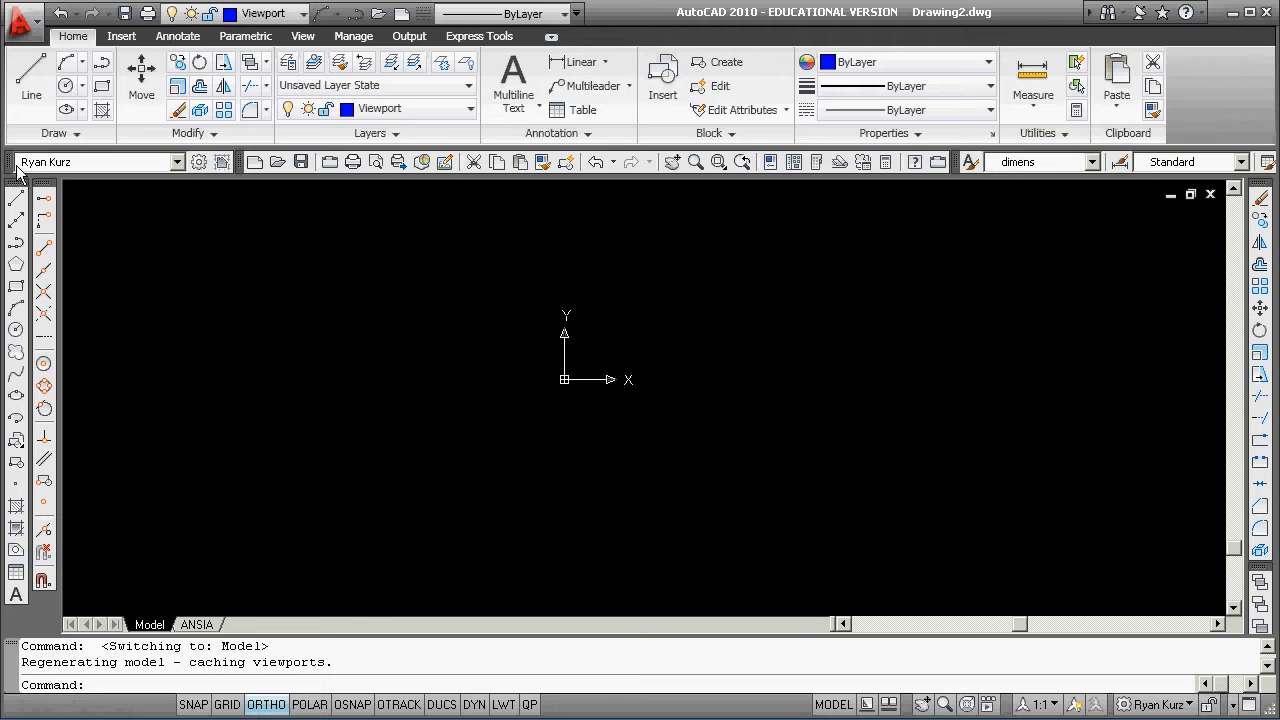
right_click(17, 172)
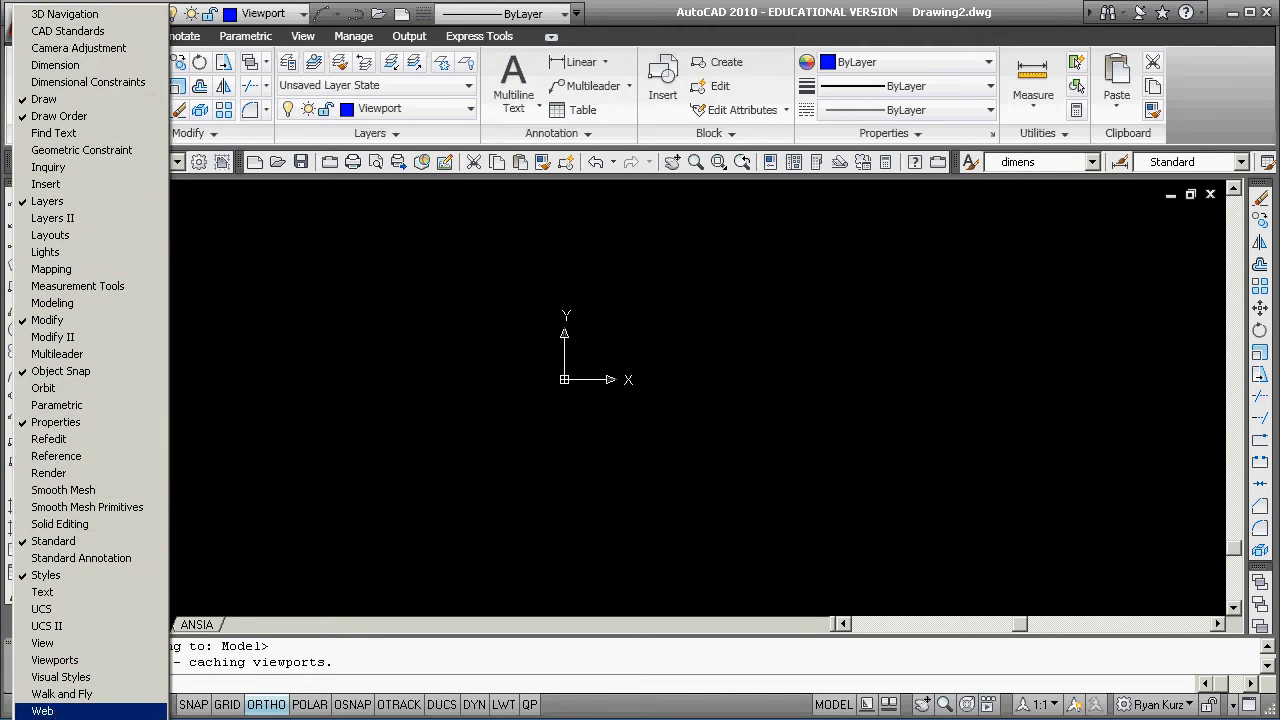
click(42, 711)
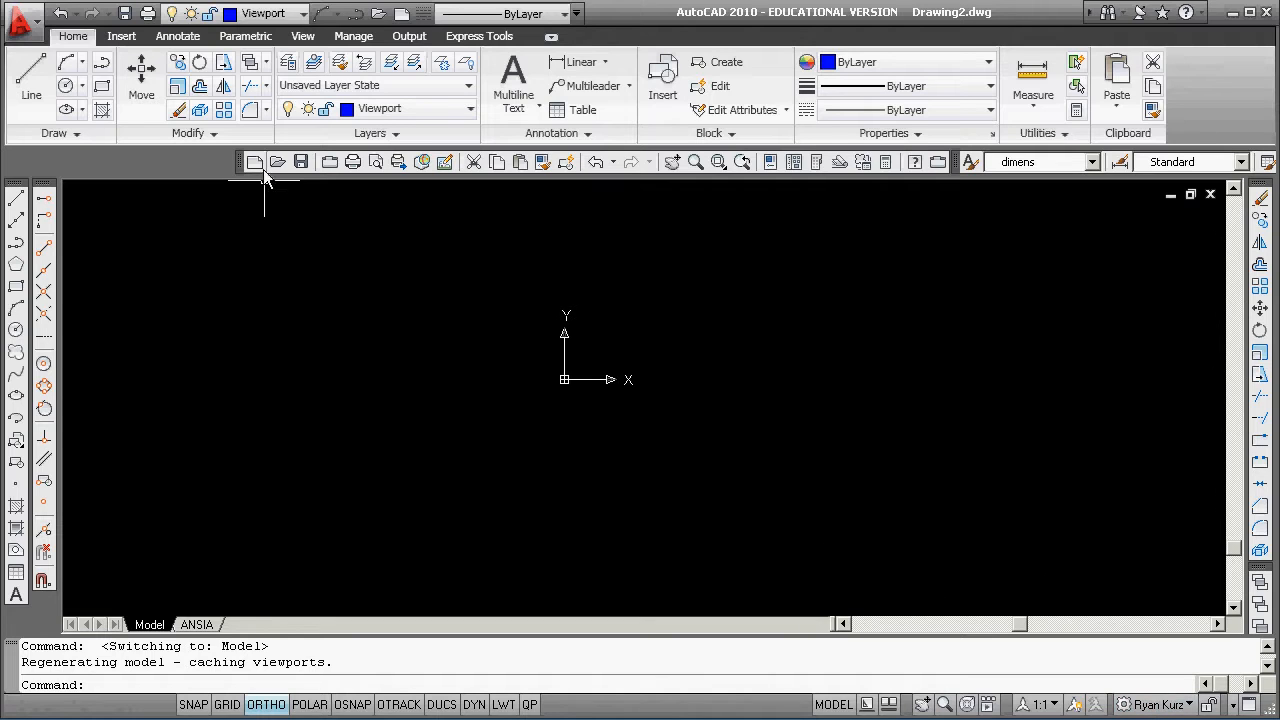
Dock the Standard toolbar at the start of its row and hide the Object Snap and Properties toolbars
drag(240, 170, 14, 172)
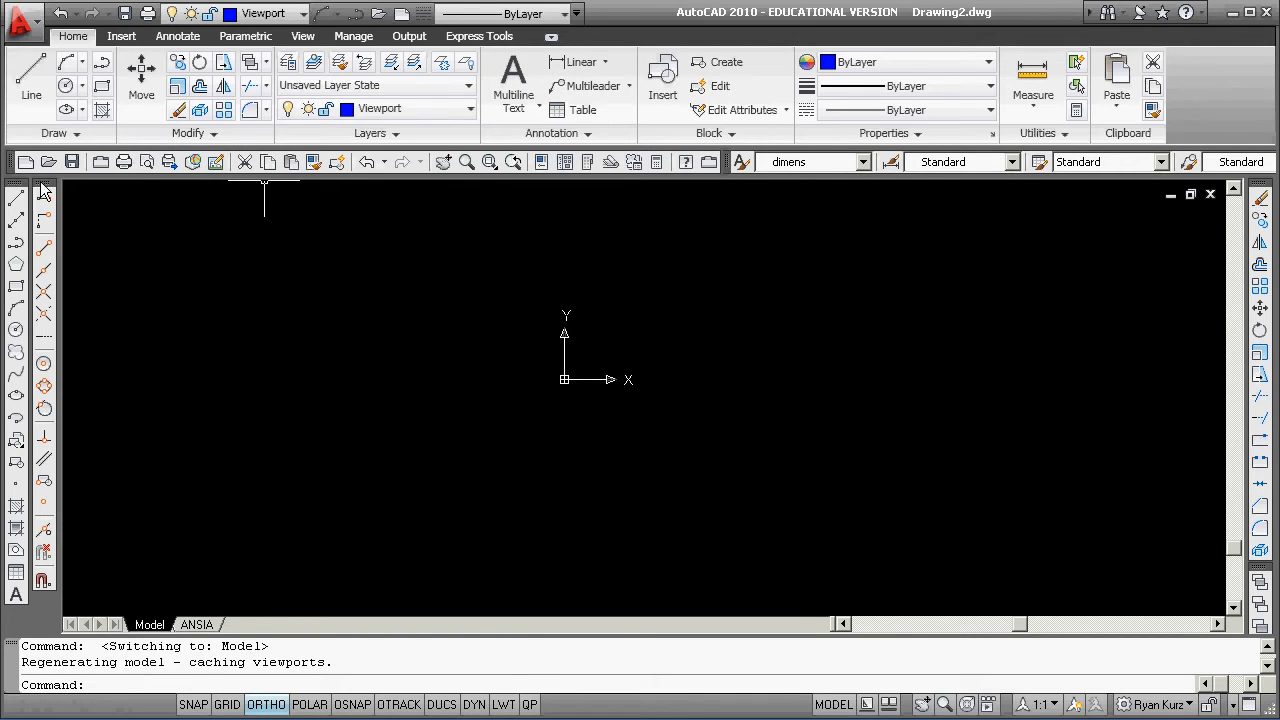
right_click(44, 192)
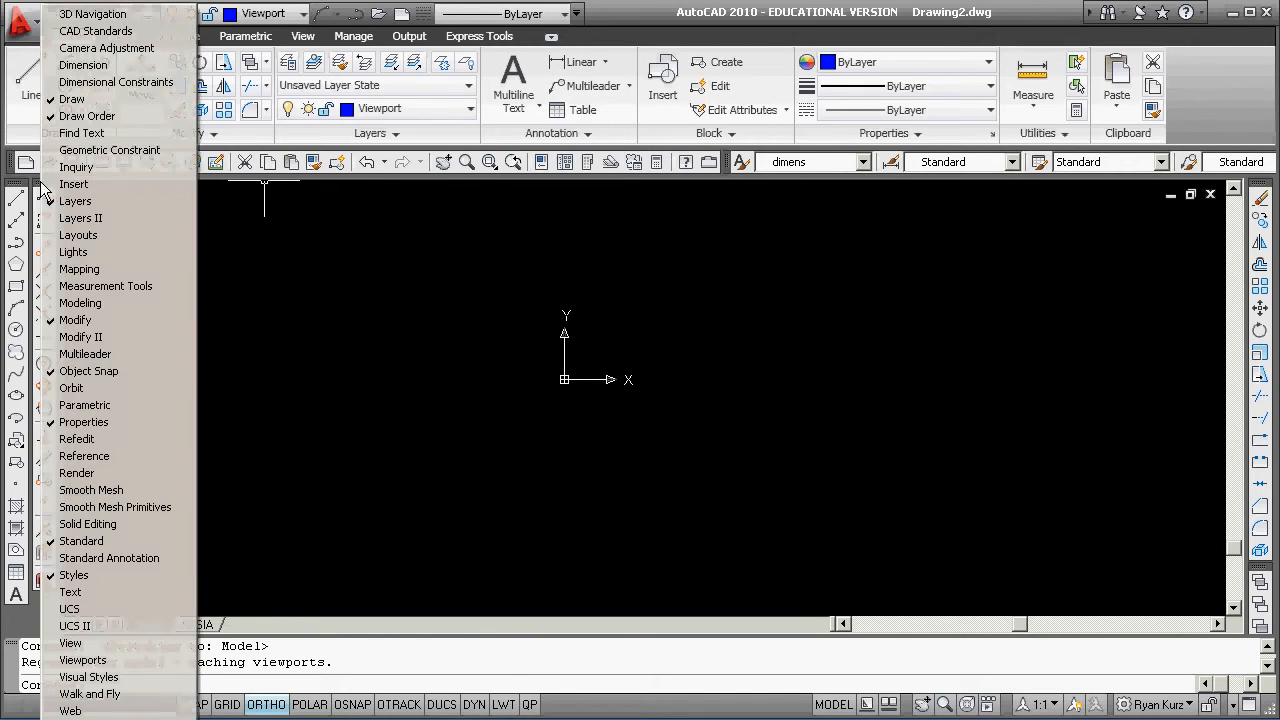
click(52, 376)
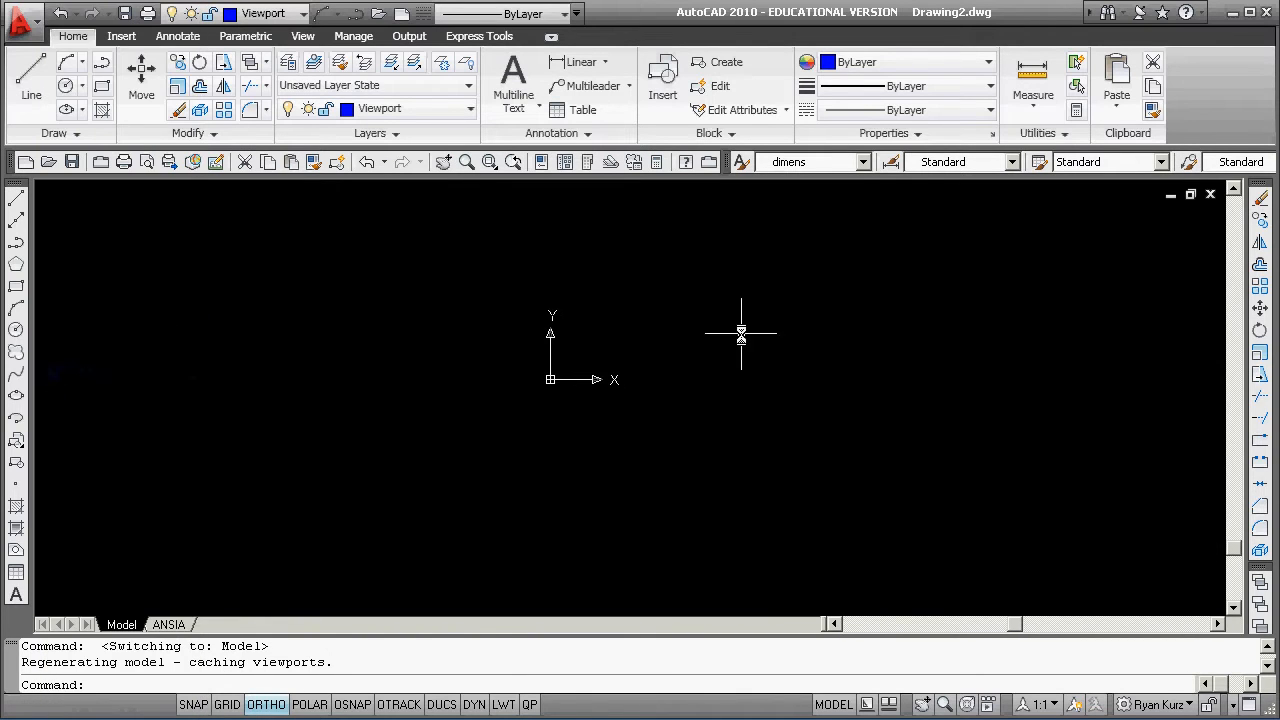
right_click(730, 170)
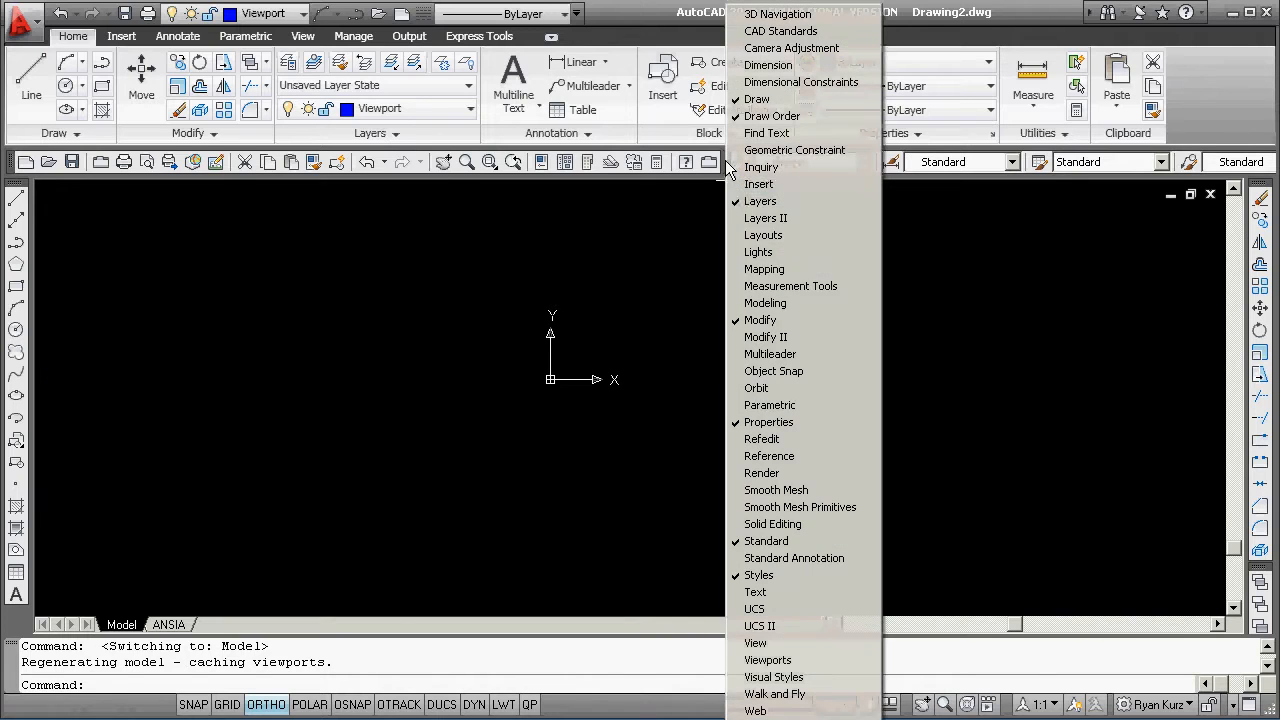
click(778, 422)
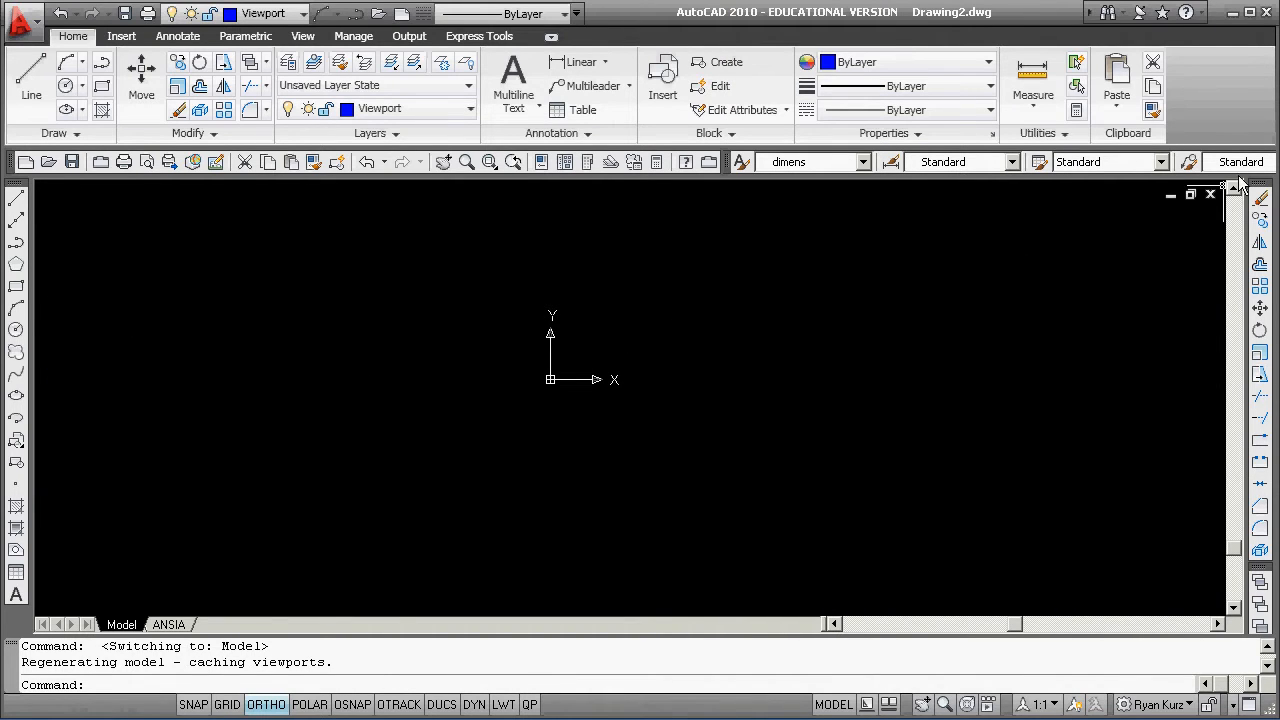
Hide the Styles toolbar and dock the Layers toolbar directly beside the Standard toolbar
right_click(1264, 576)
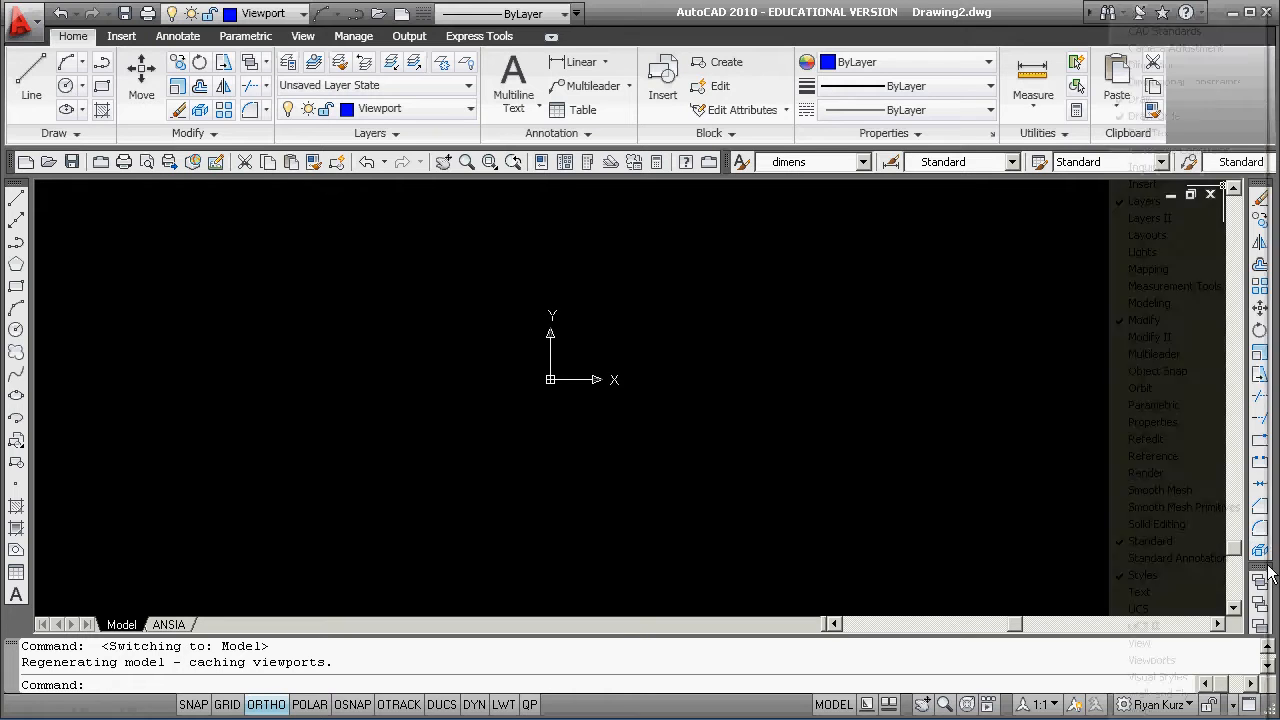
click(1156, 574)
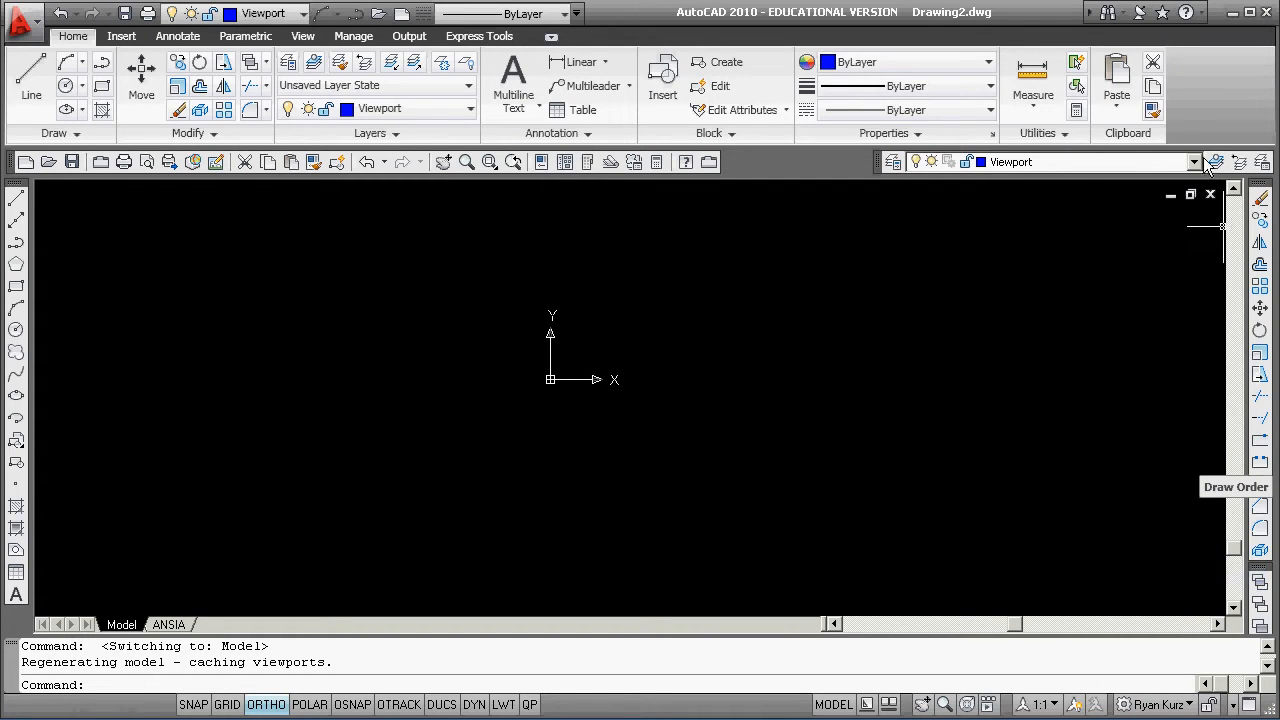
drag(880, 163, 730, 156)
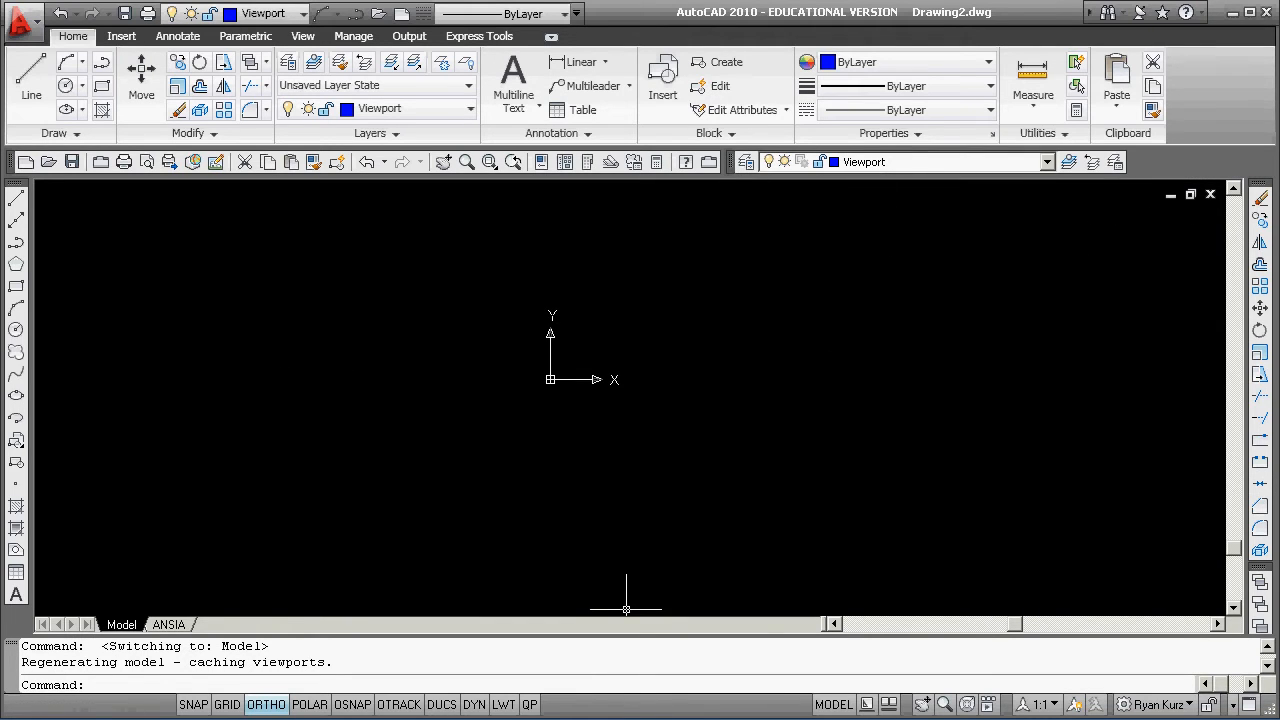
Check the workspace switching options and hide the Modeling toolbar
click(1170, 710)
click(1074, 354)
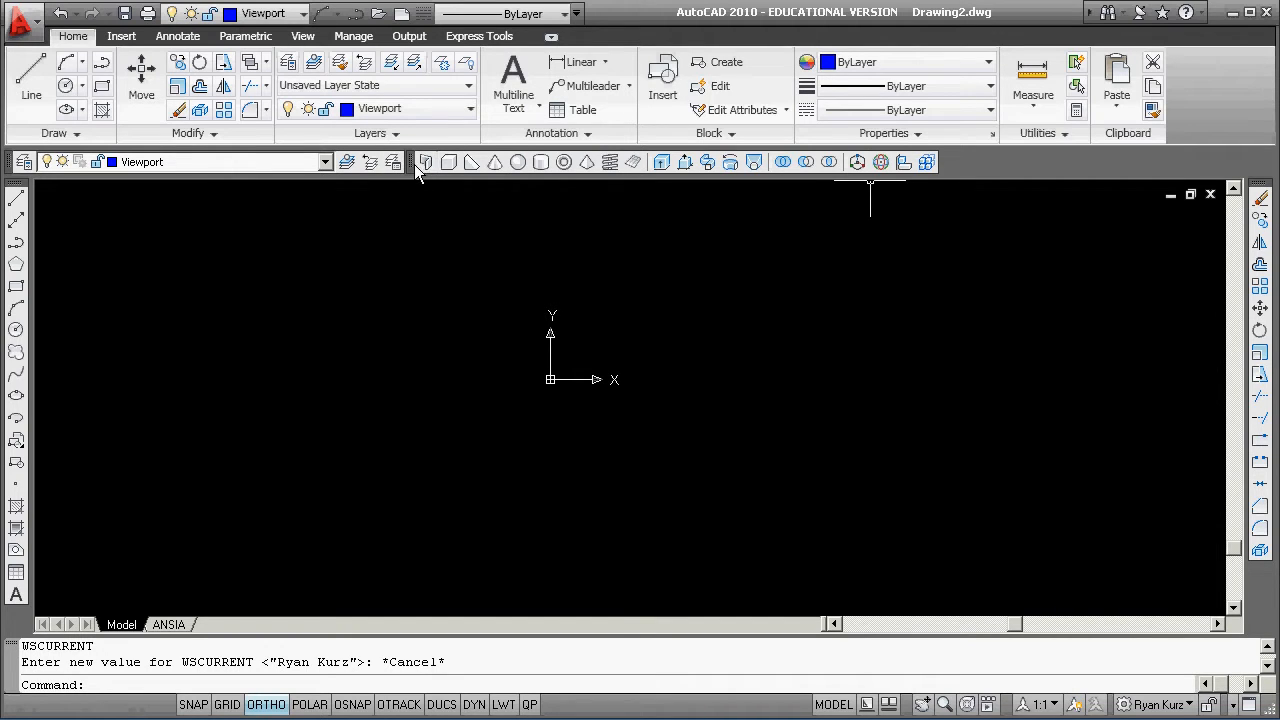
right_click(409, 162)
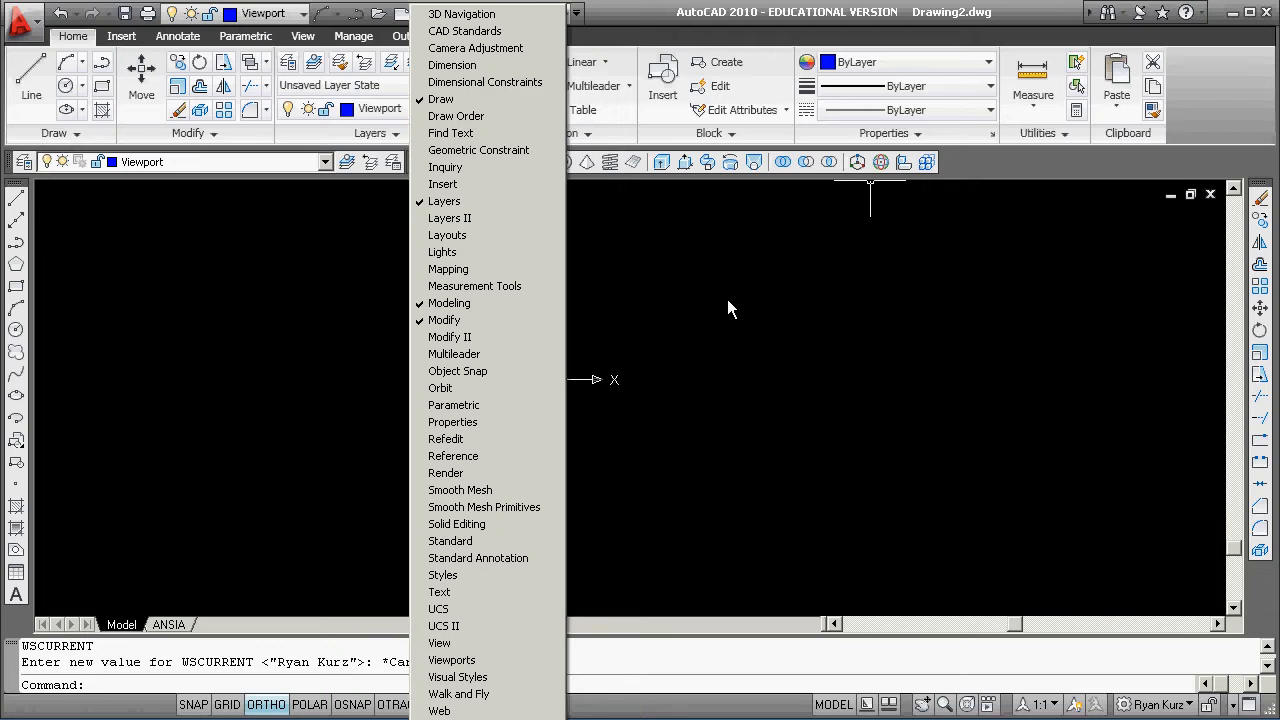
click(440, 303)
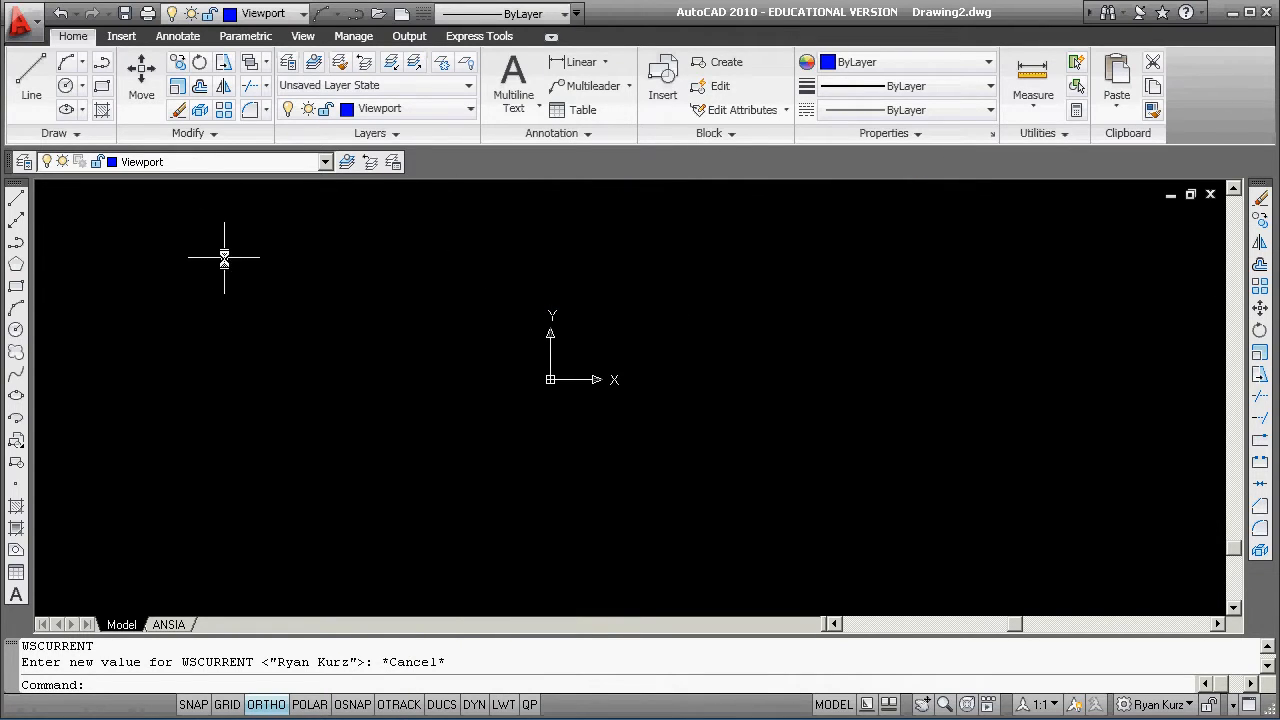
Save the drawing as Fig7-57.dwg in the afall_2010 folder on drive H: in AutoCAD 2004/LT2004 Drawing format
click(36, 30)
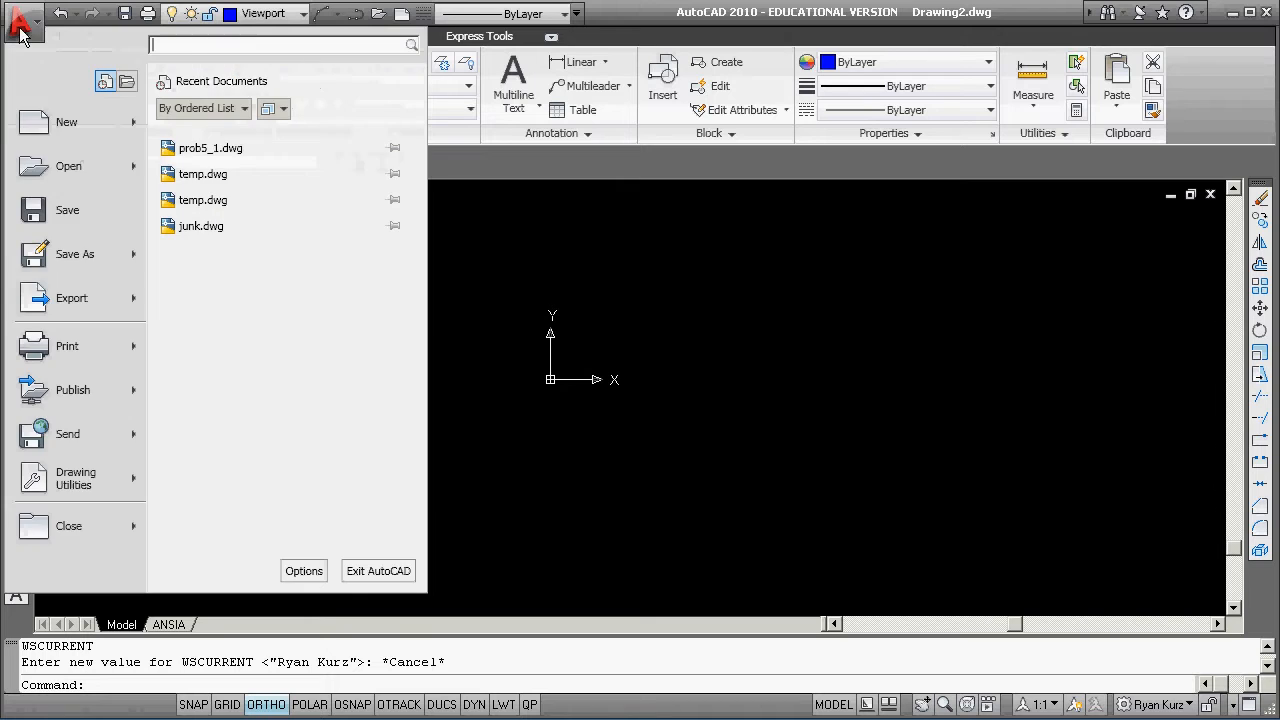
click(96, 261)
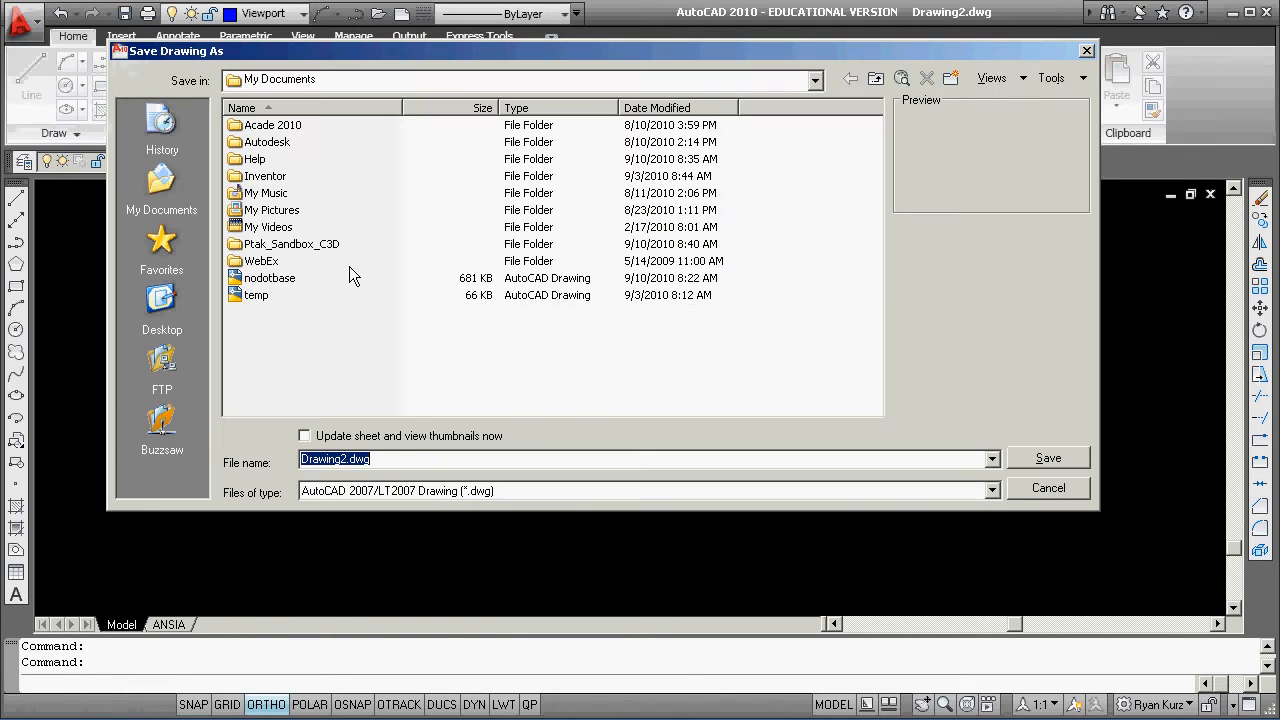
click(815, 80)
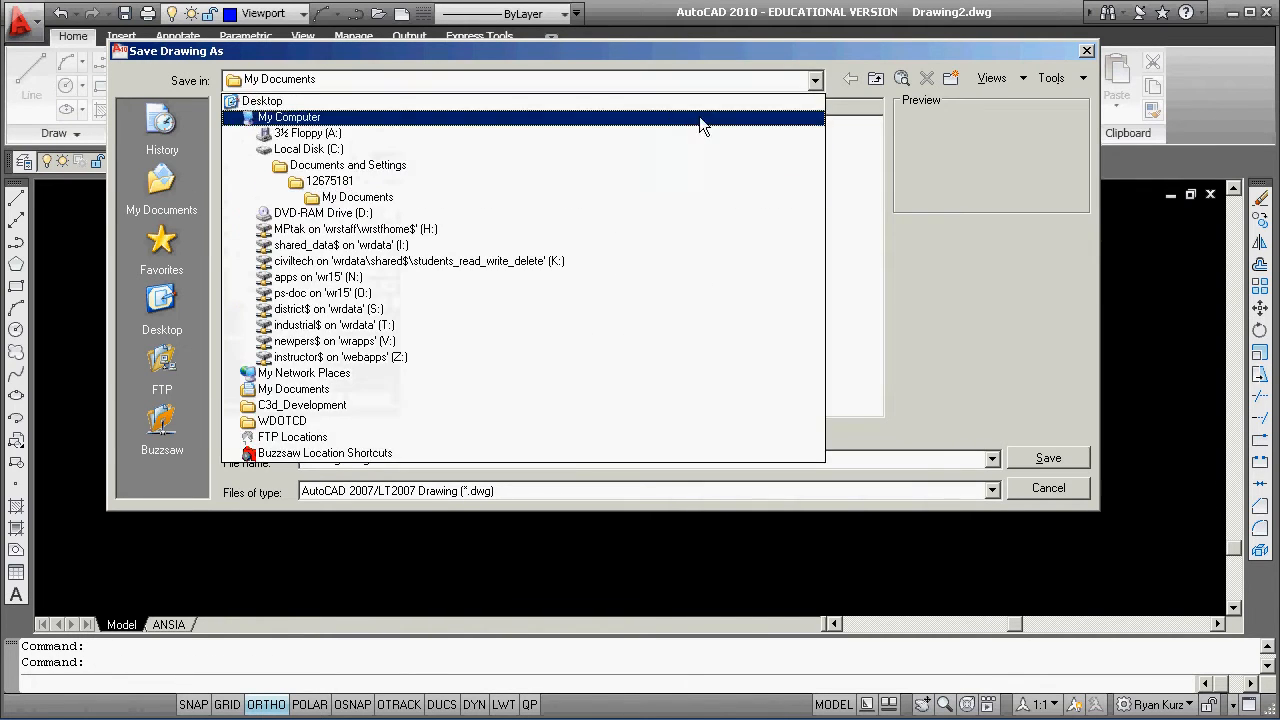
click(422, 232)
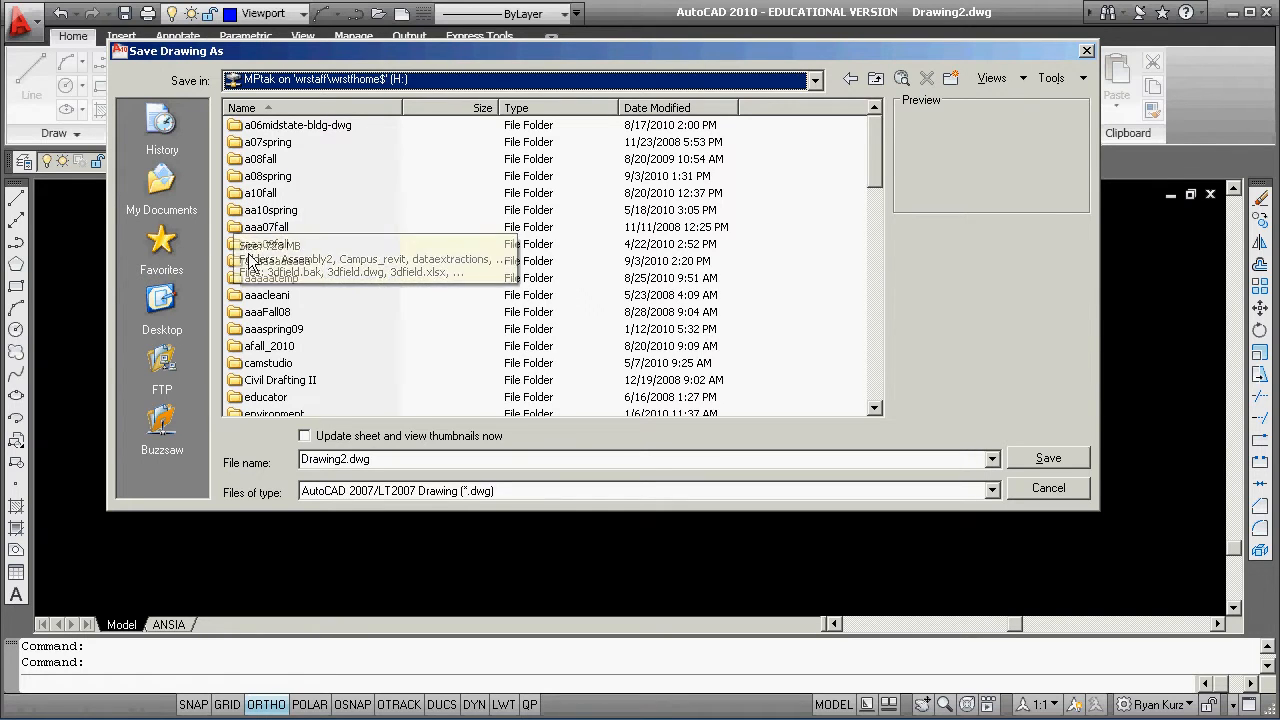
double_click(268, 346)
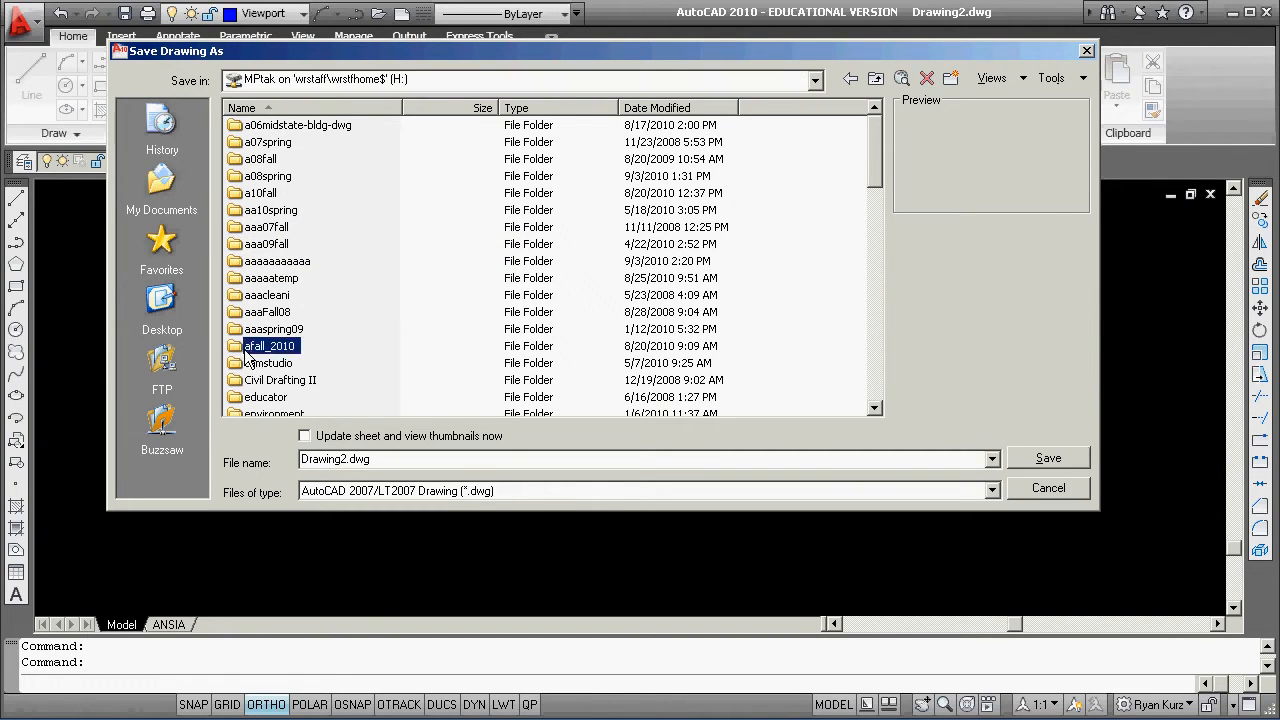
click(392, 455)
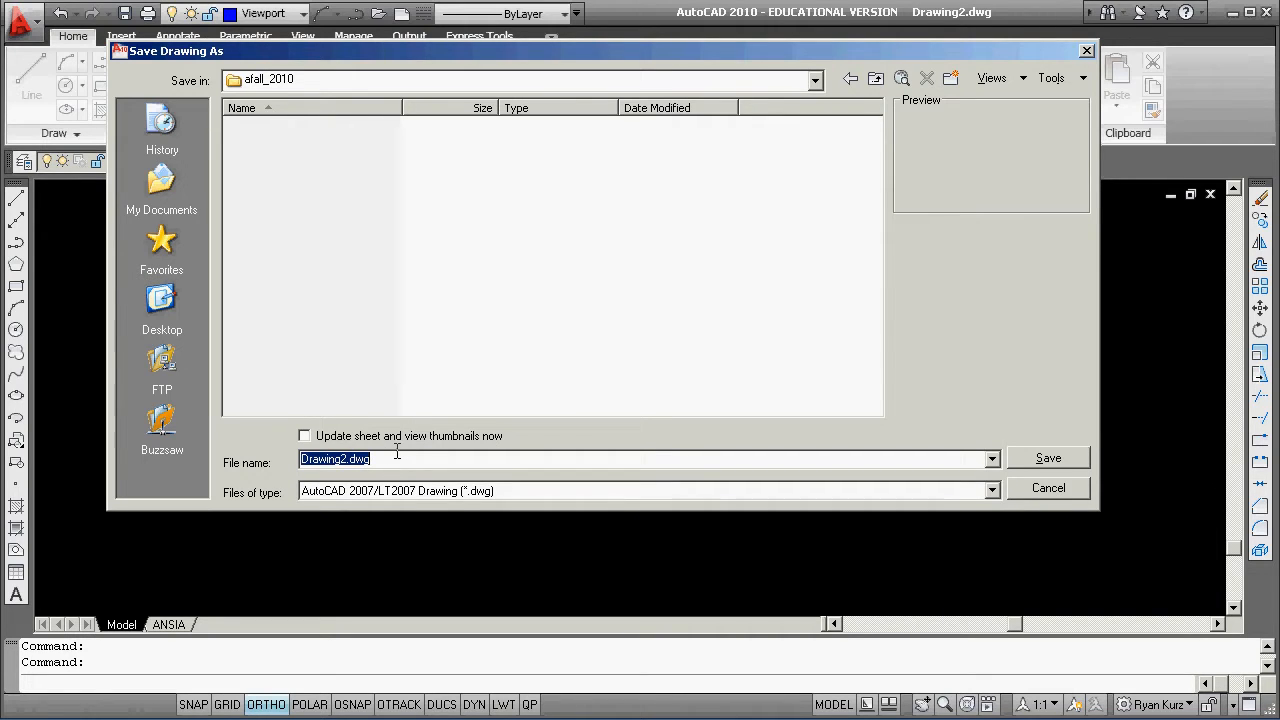
text(F)
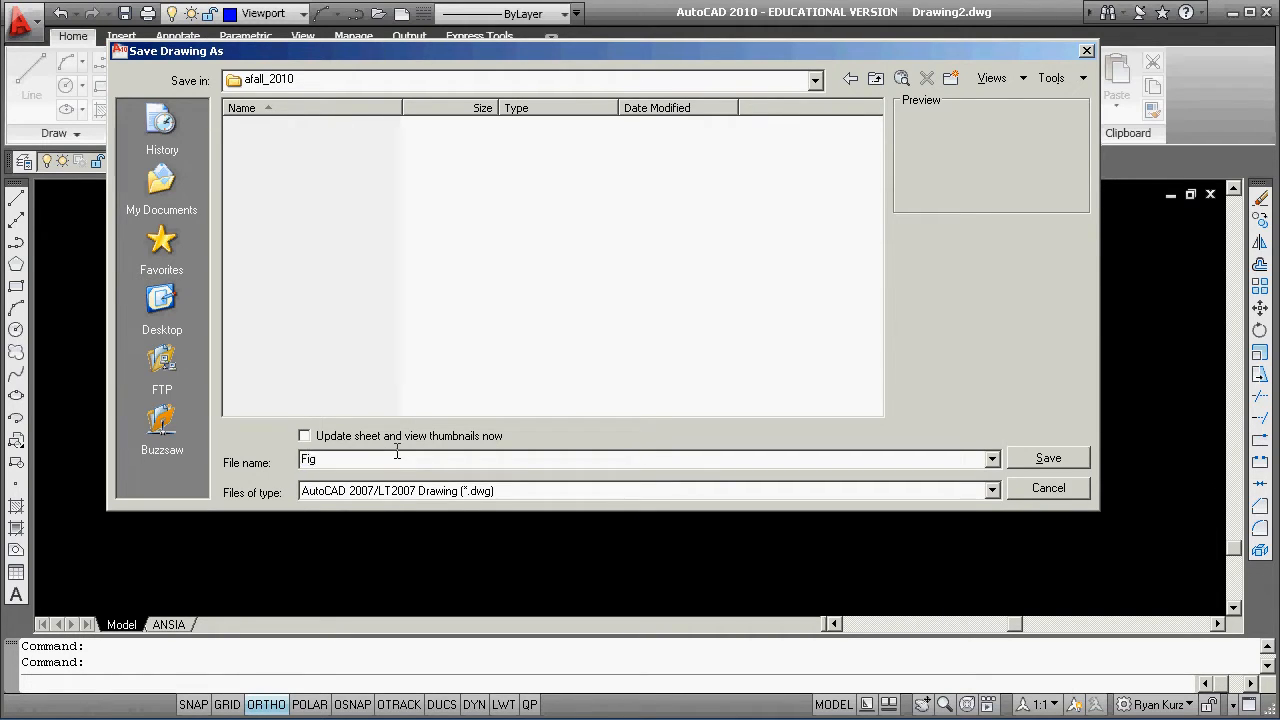
text(ig7-57)
click(994, 489)
click(449, 532)
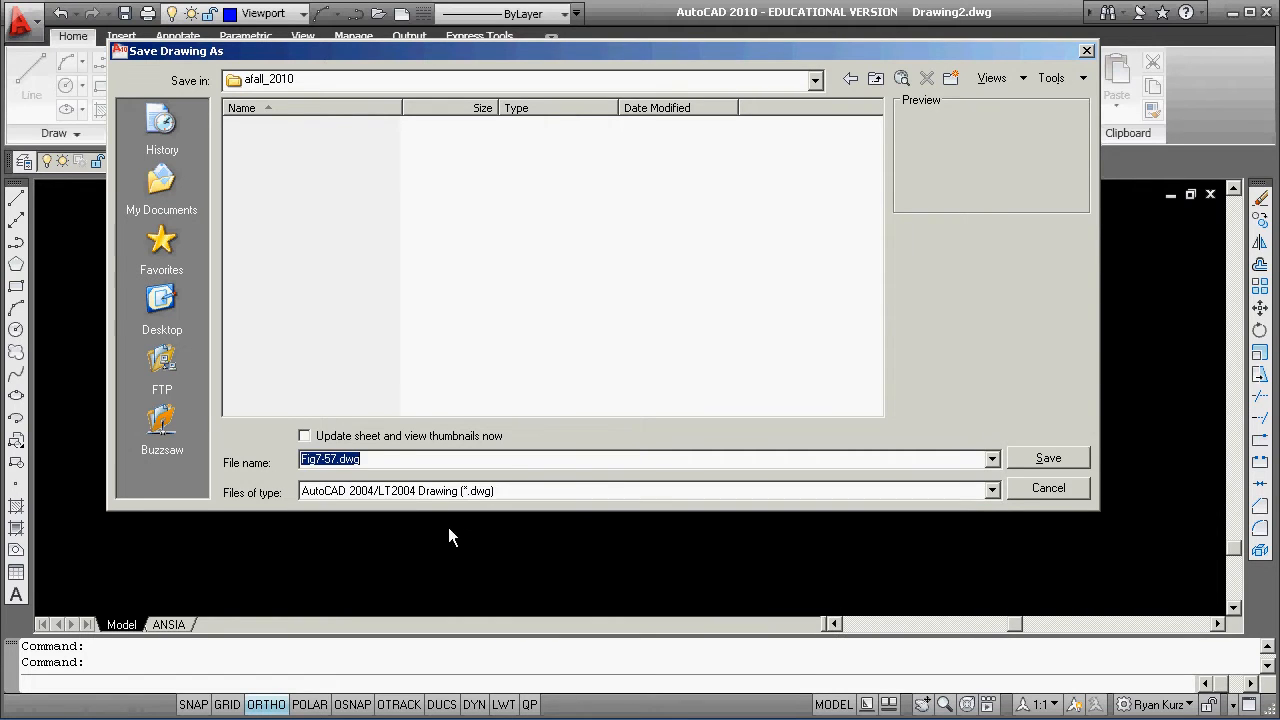
click(1048, 458)
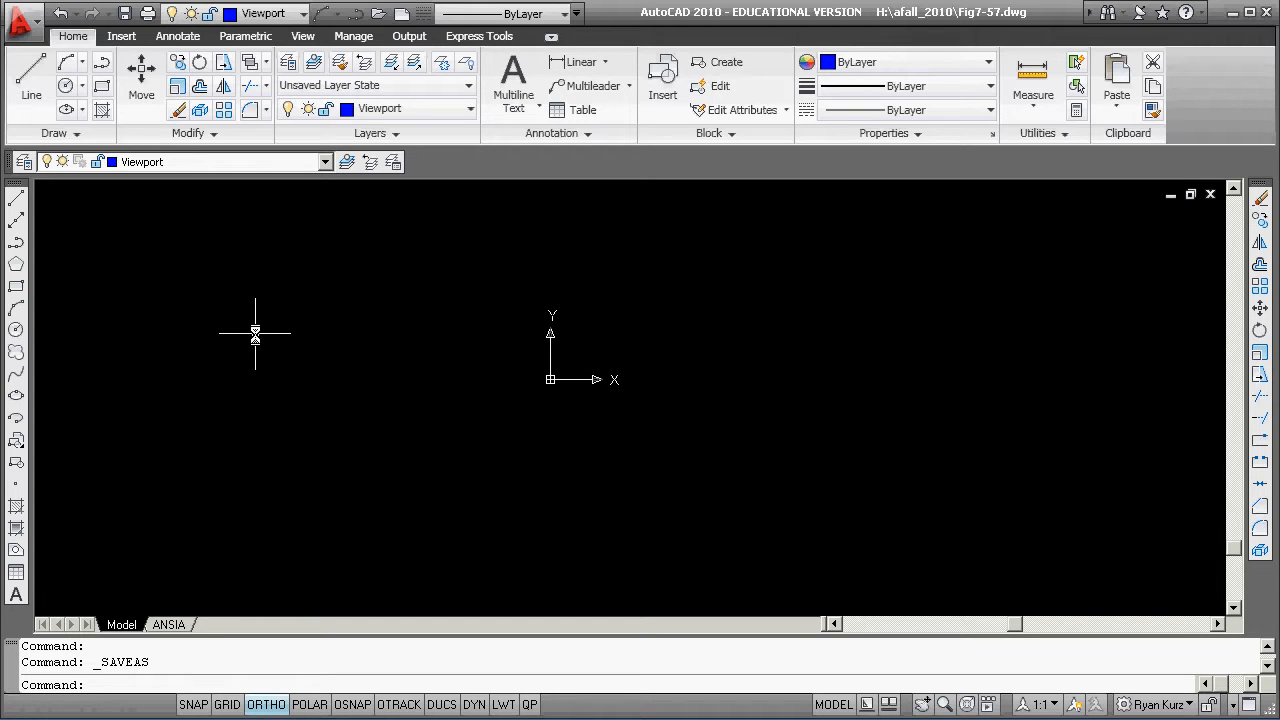
Make the view layer current and draw a horizontal line 300 units long starting at 100,100
click(325, 165)
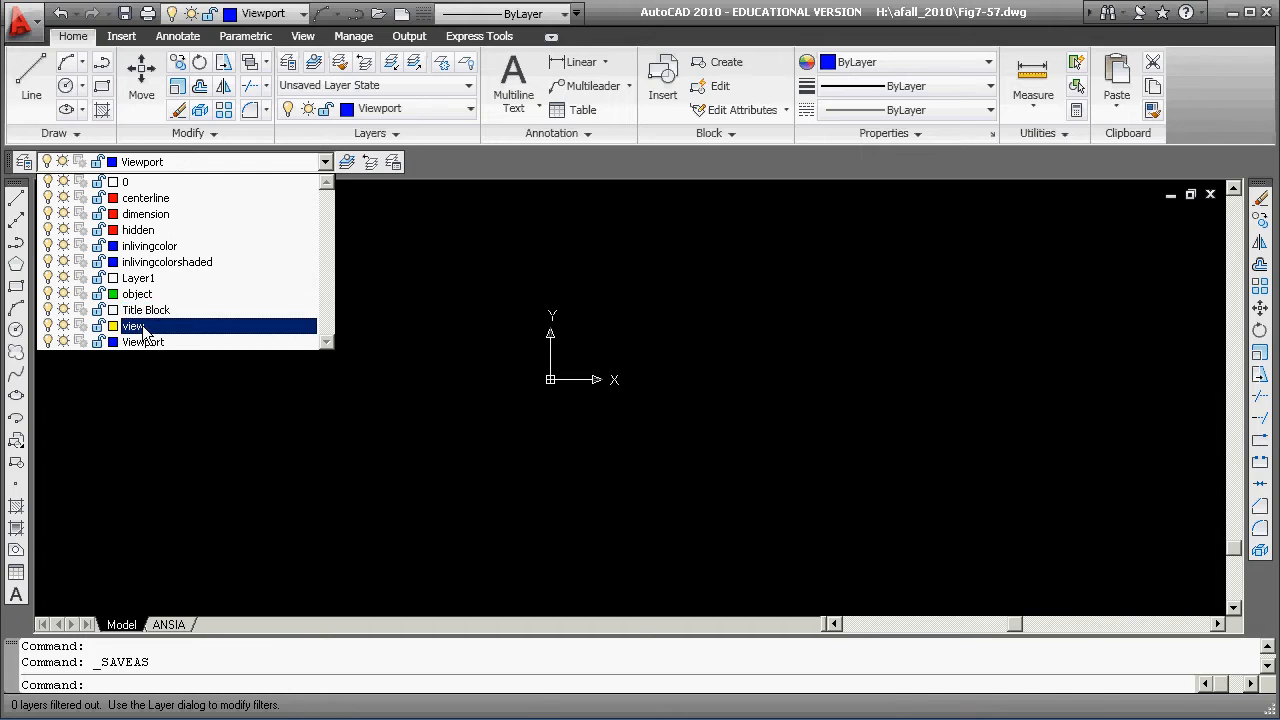
click(140, 332)
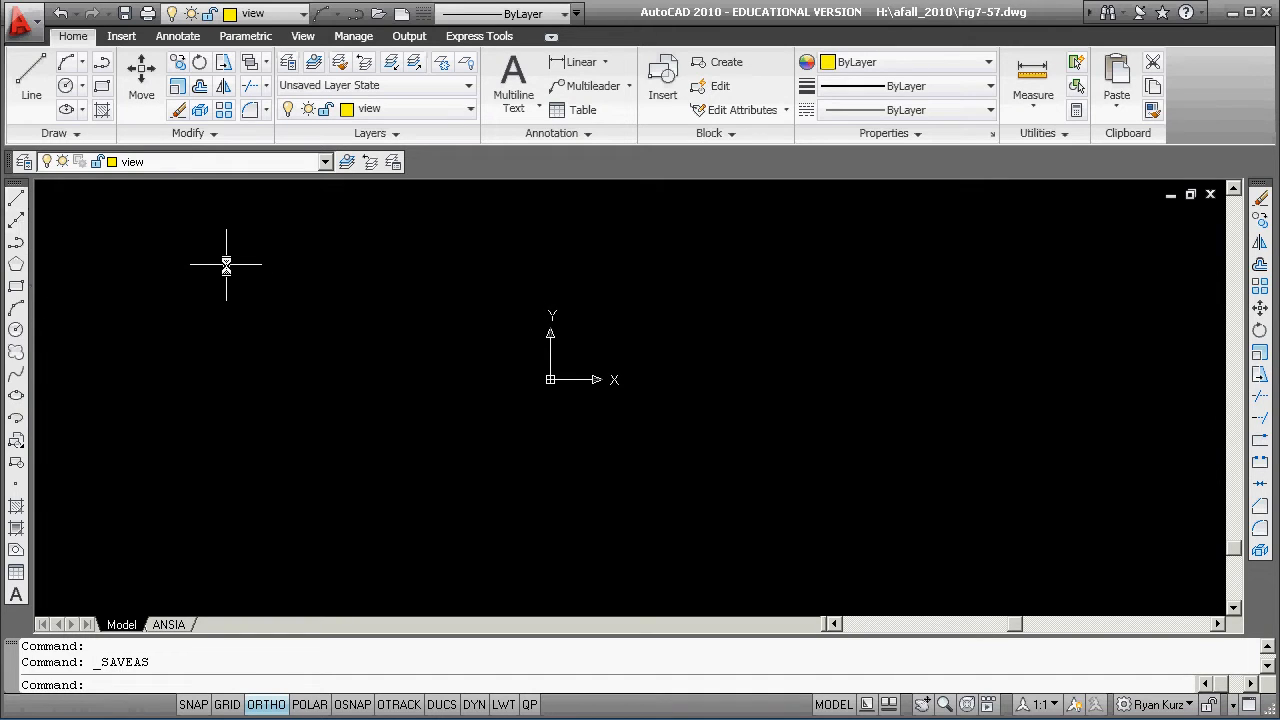
text(l)
key(Return)
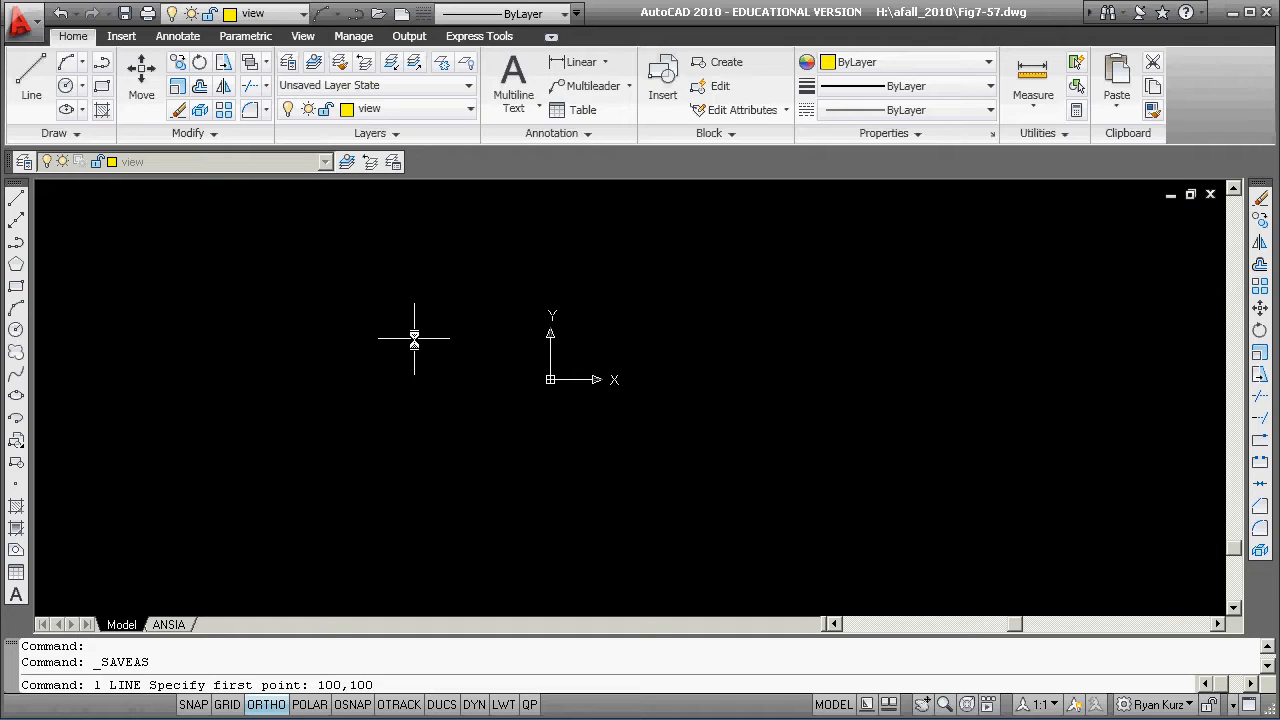
key(Return)
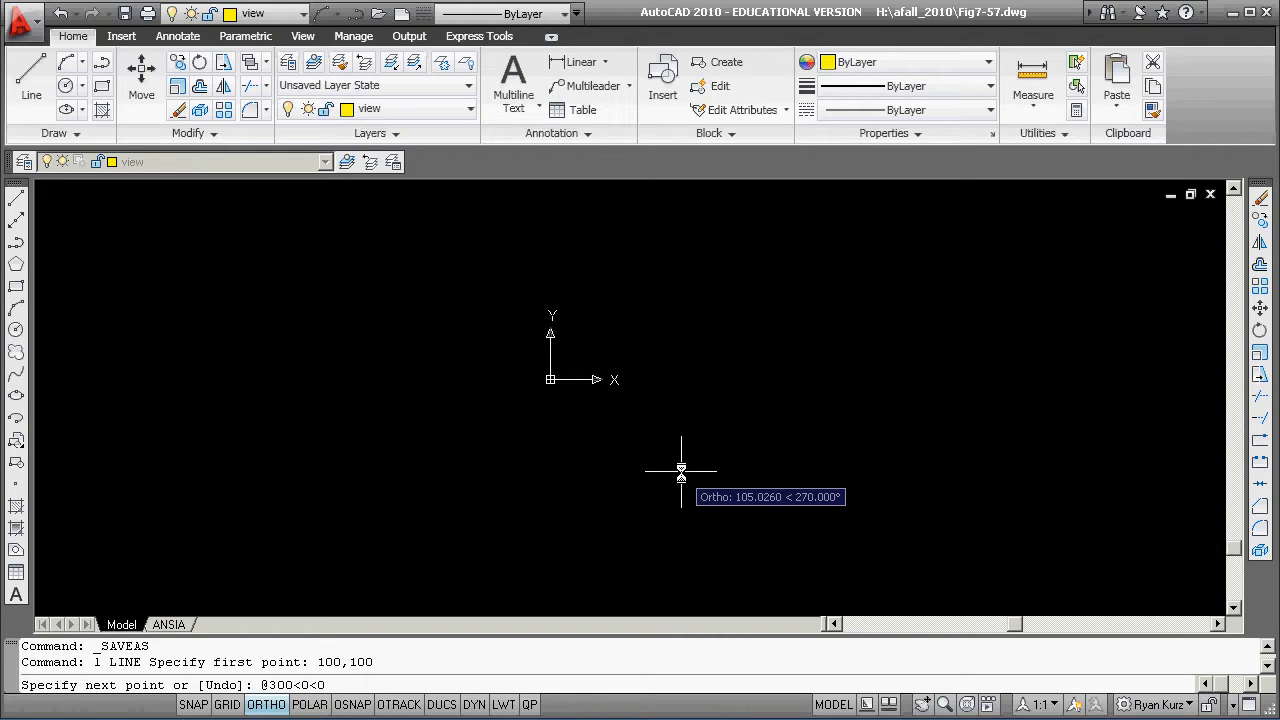
key(Return)
key(Return)
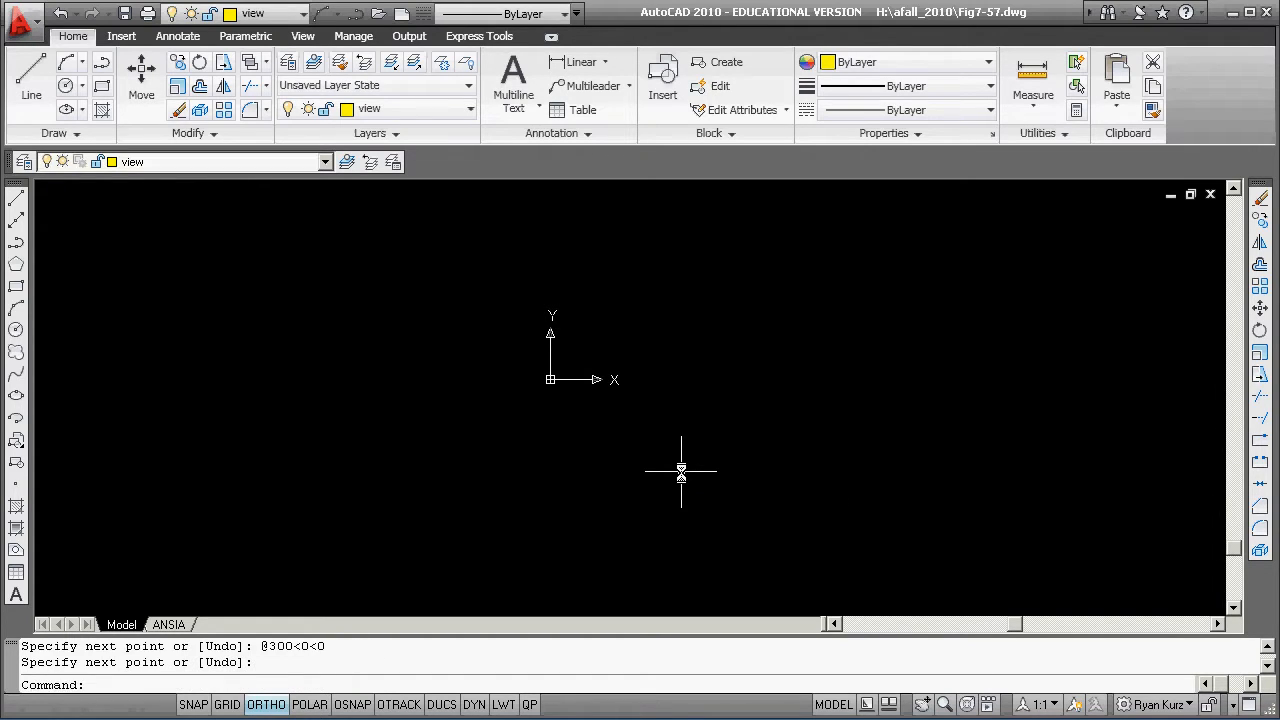
Offset the horizontal line upward by a distance of 300
text(z)
key(Return)
text(e)
key(Return)
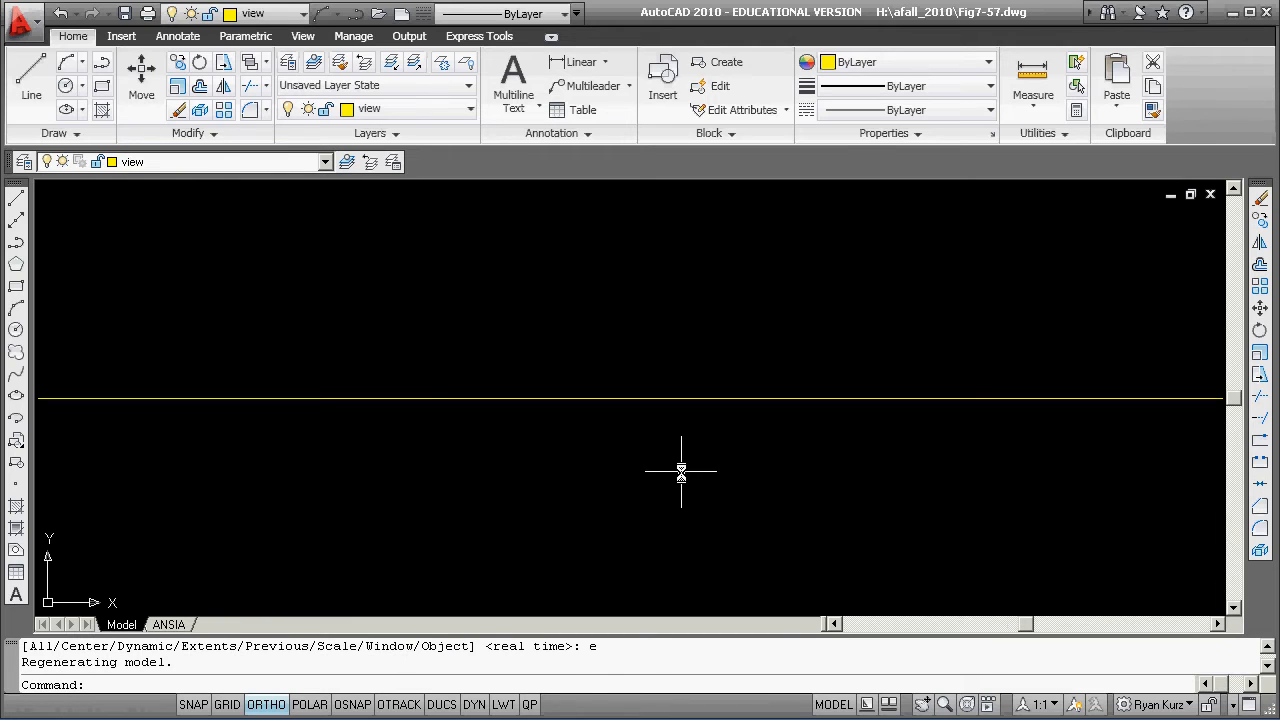
scroll(623, 398, down, 2)
middle_drag(623, 400, 584, 548)
scroll(591, 491, down, 2)
middle_drag(591, 491, 580, 526)
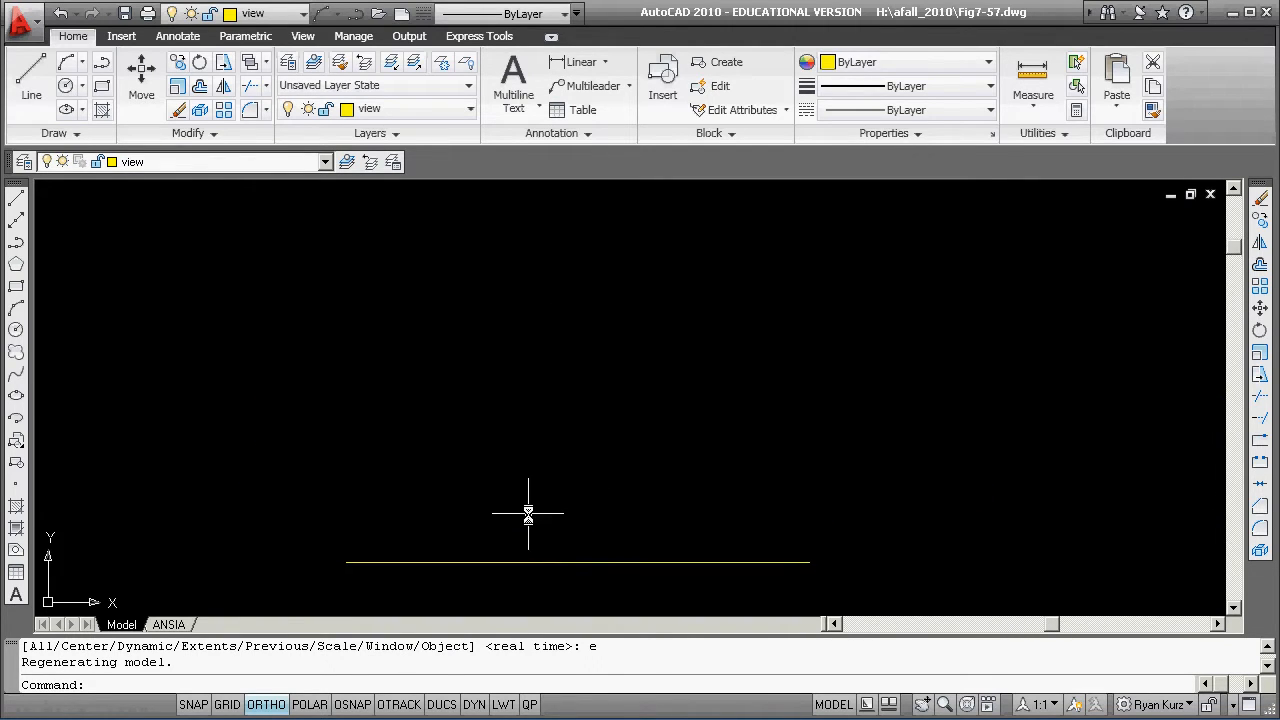
text(o)
key(Return)
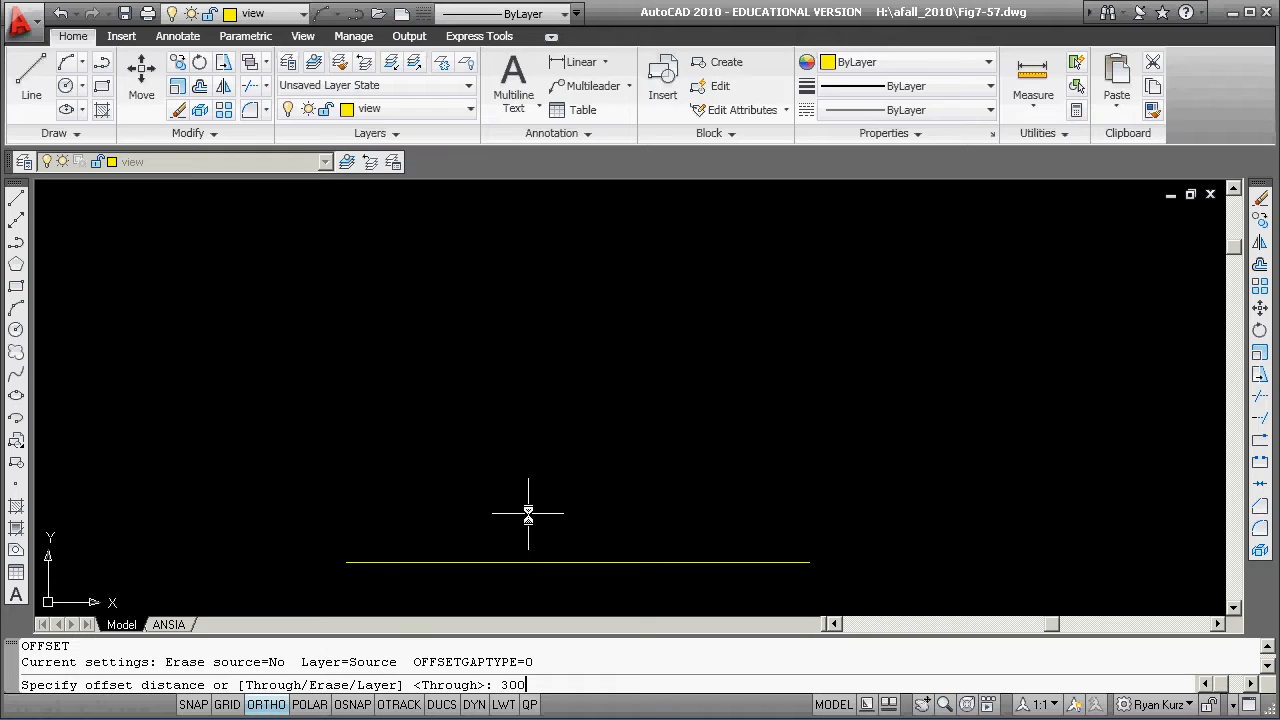
key(Return)
click(540, 560)
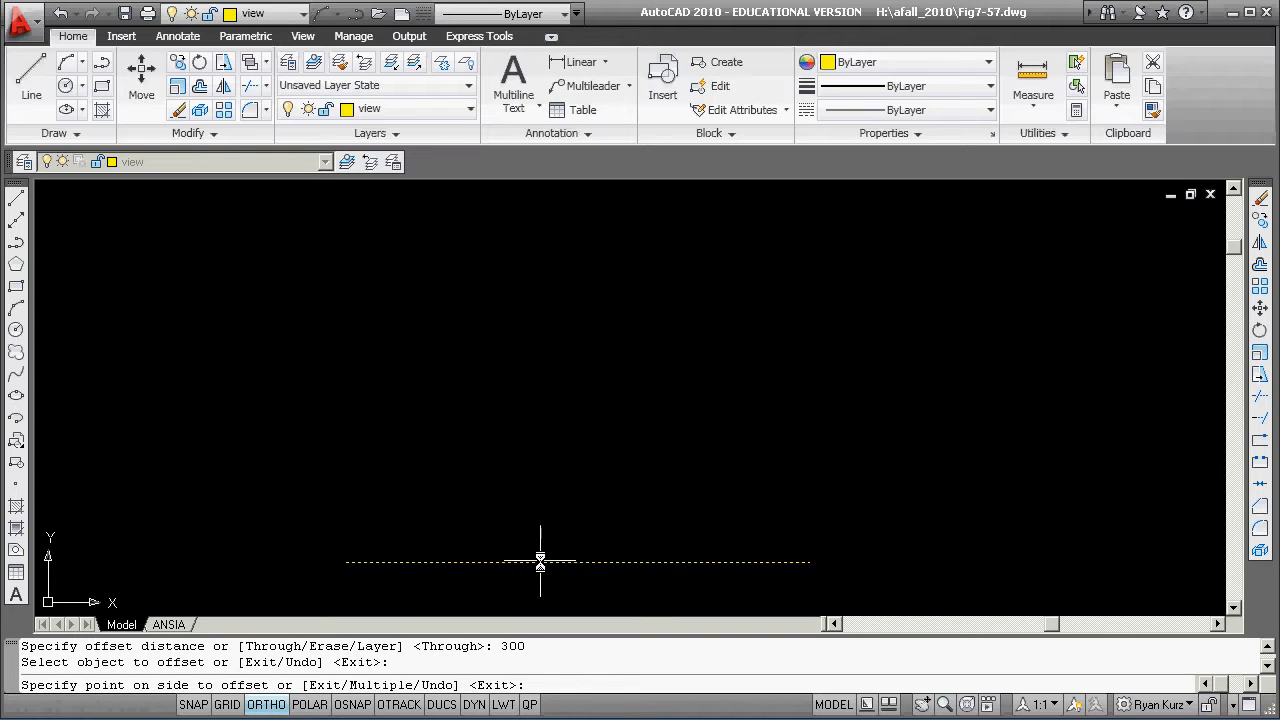
click(541, 525)
key(Escape)
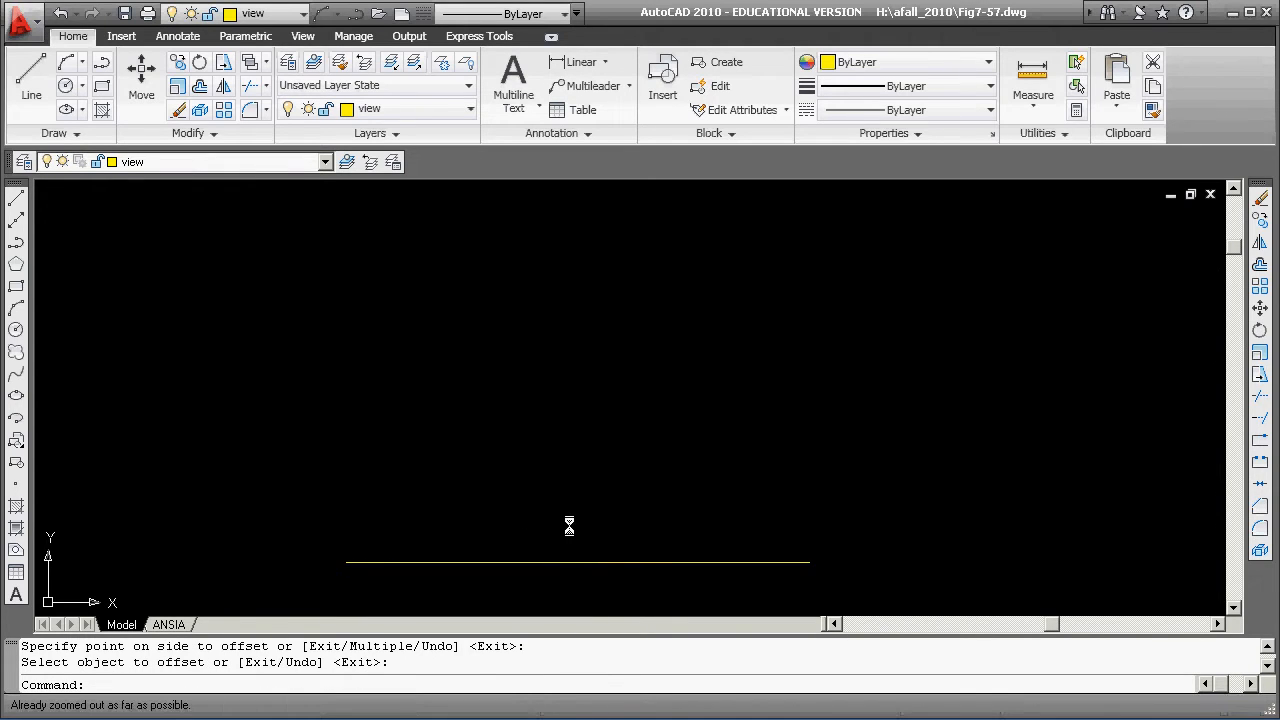
key(Escape)
key(Escape)
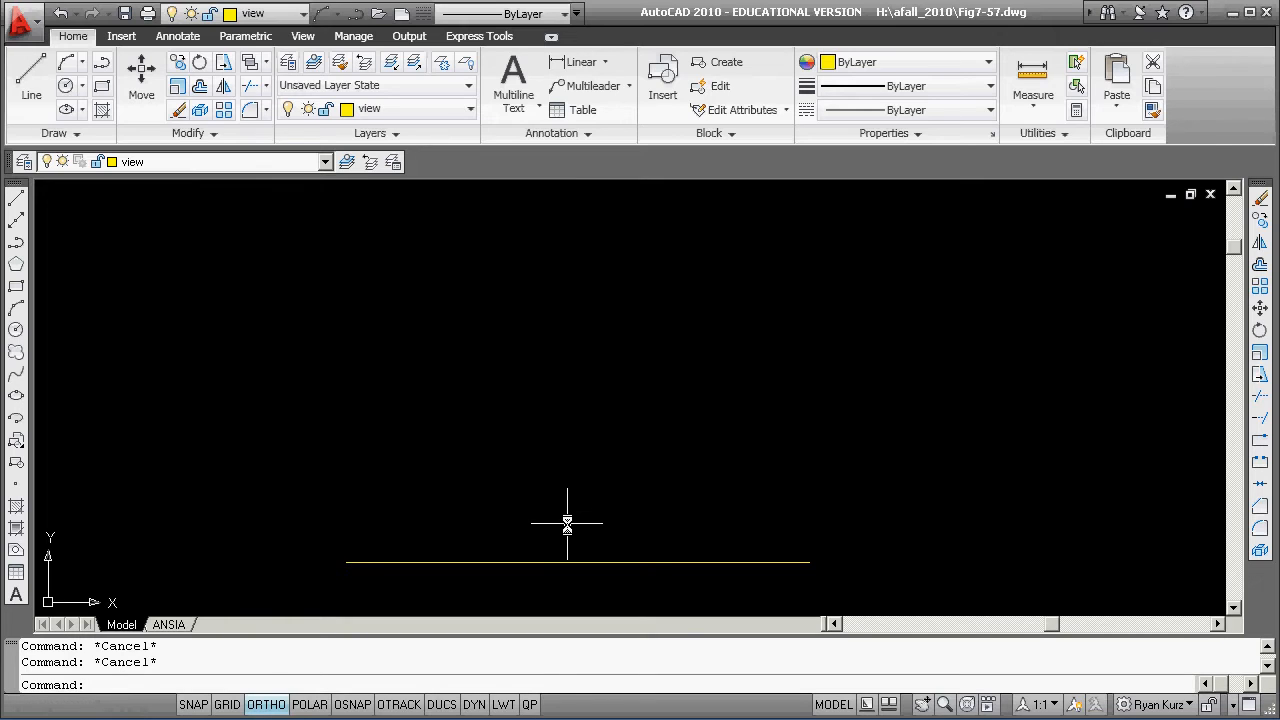
Draw a vertical line connecting the left endpoints of the lower and upper horizontal lines
text(z)
key(Return)
text(e)
key(Return)
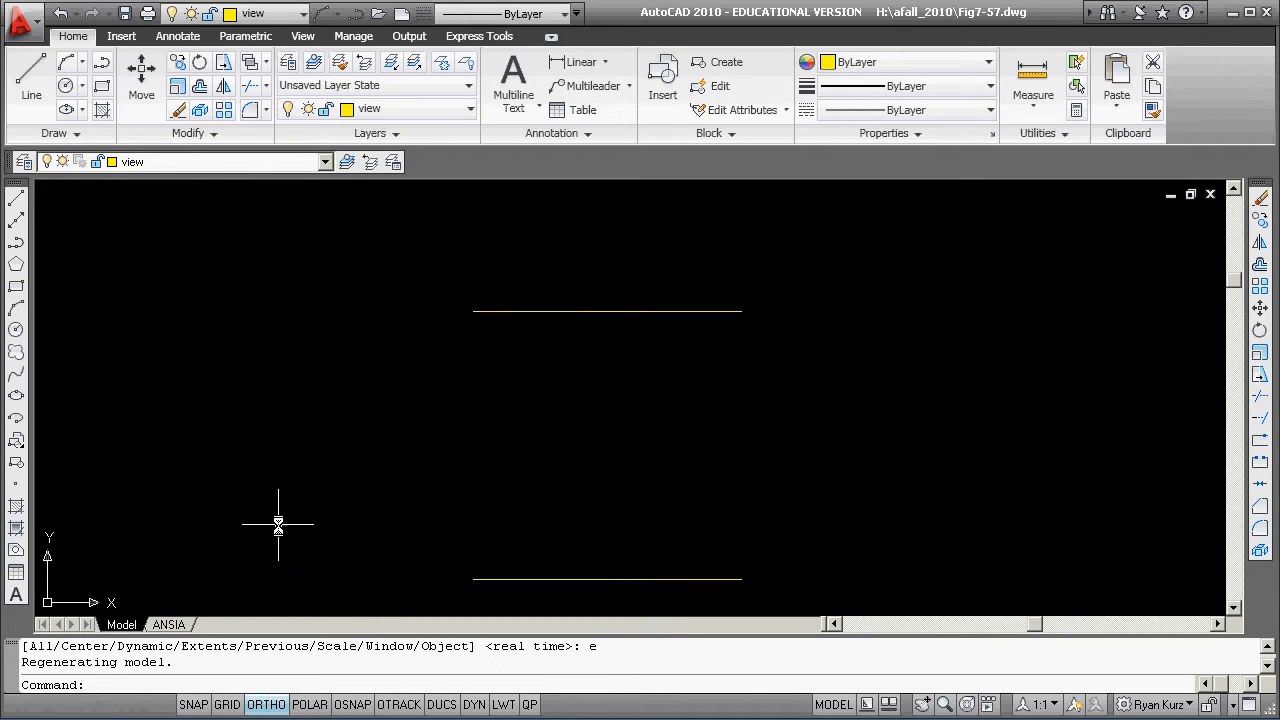
click(15, 200)
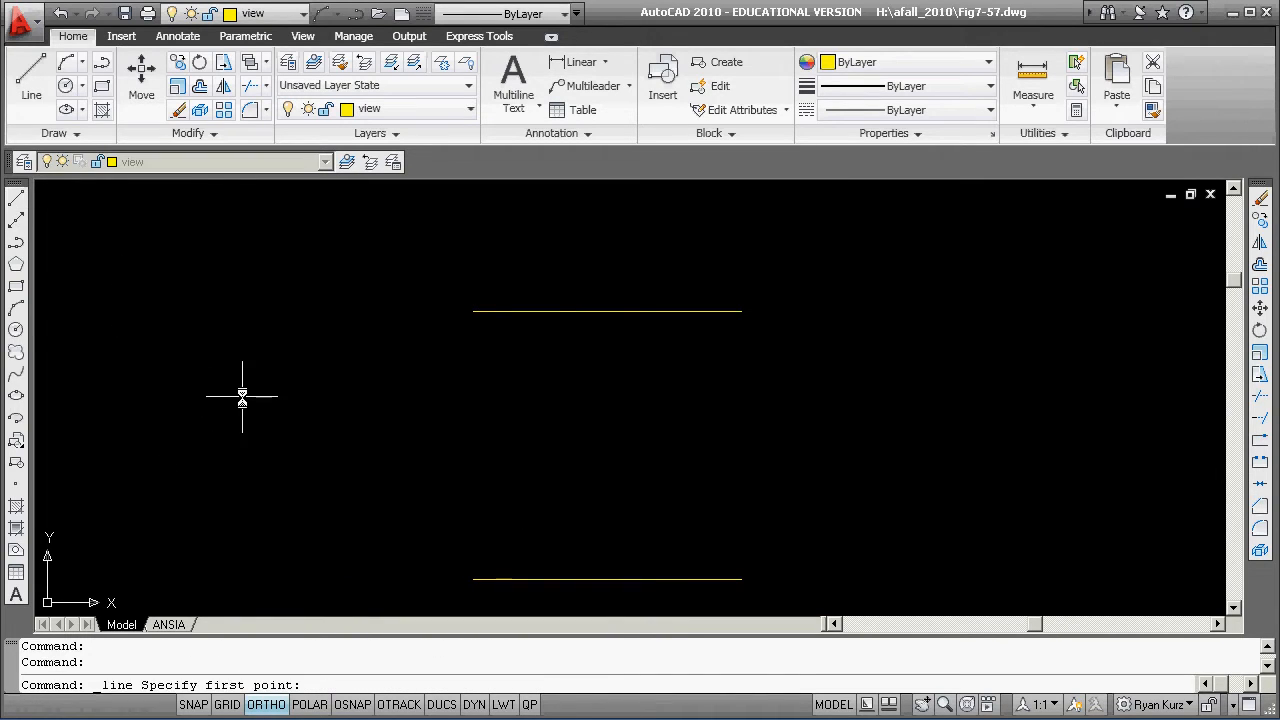
shift+right_click(241, 396)
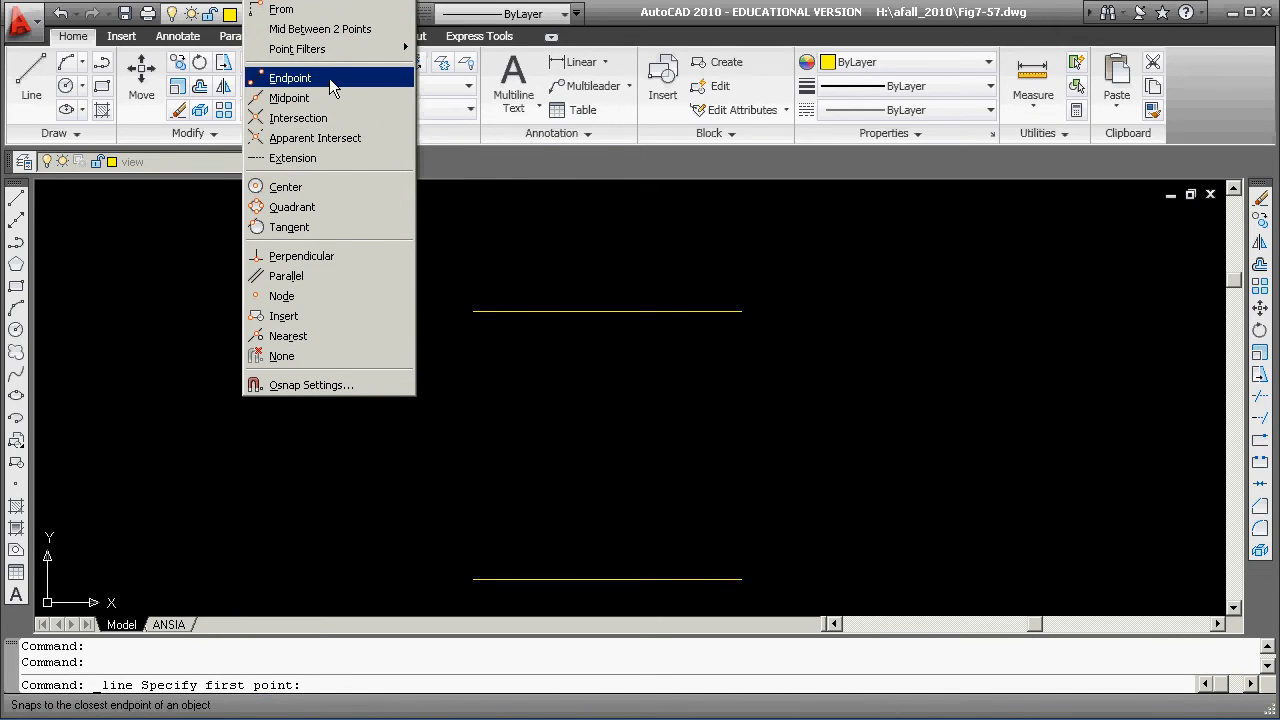
click(329, 78)
click(468, 579)
shift+right_click(406, 434)
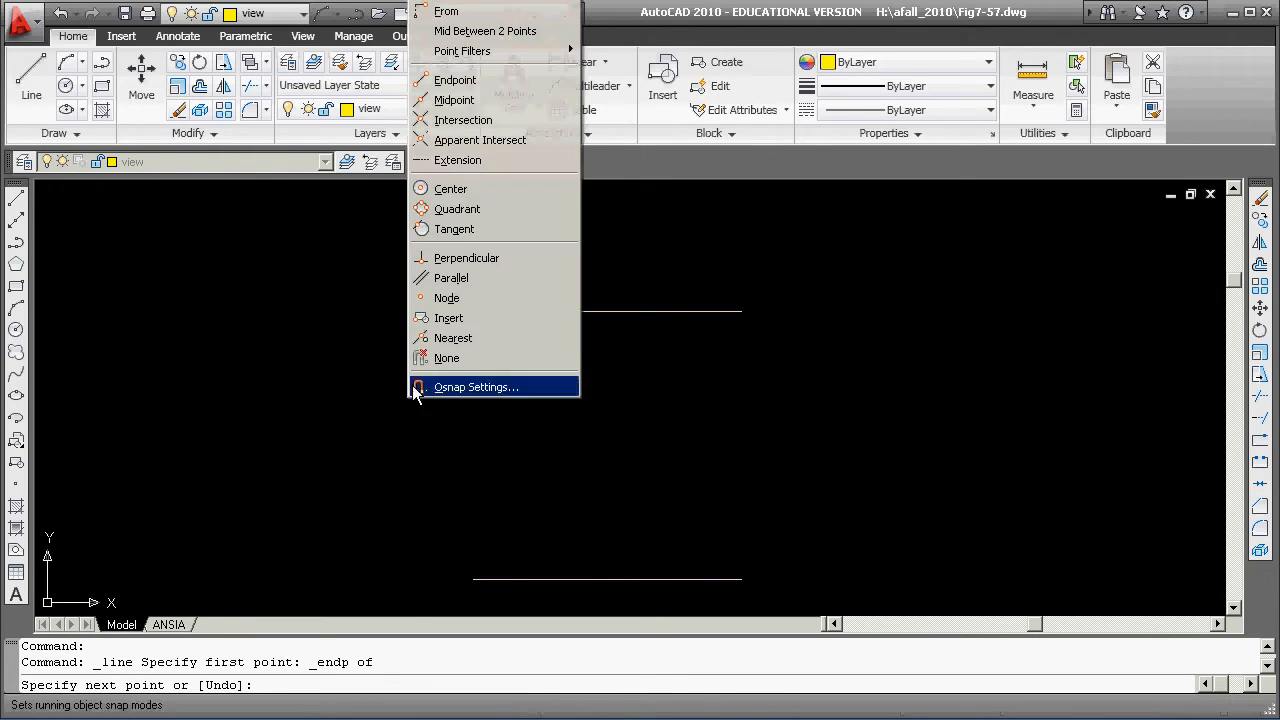
click(455, 78)
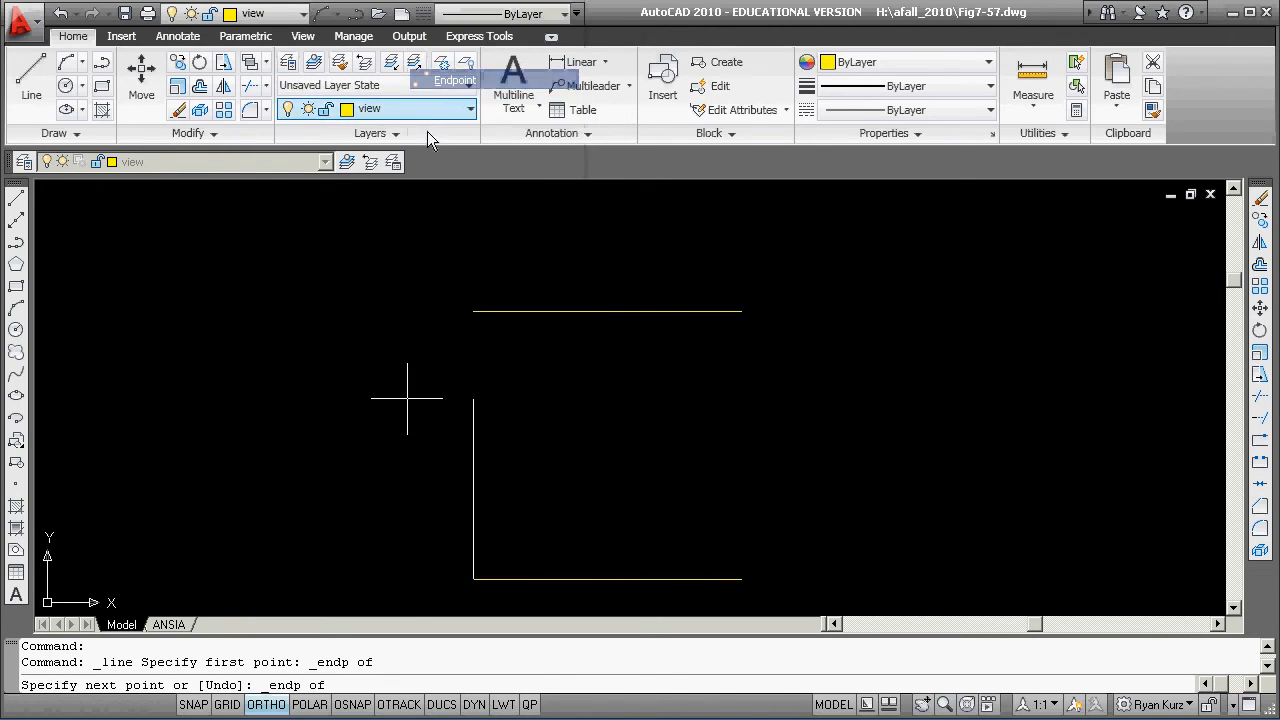
click(478, 314)
key(Return)
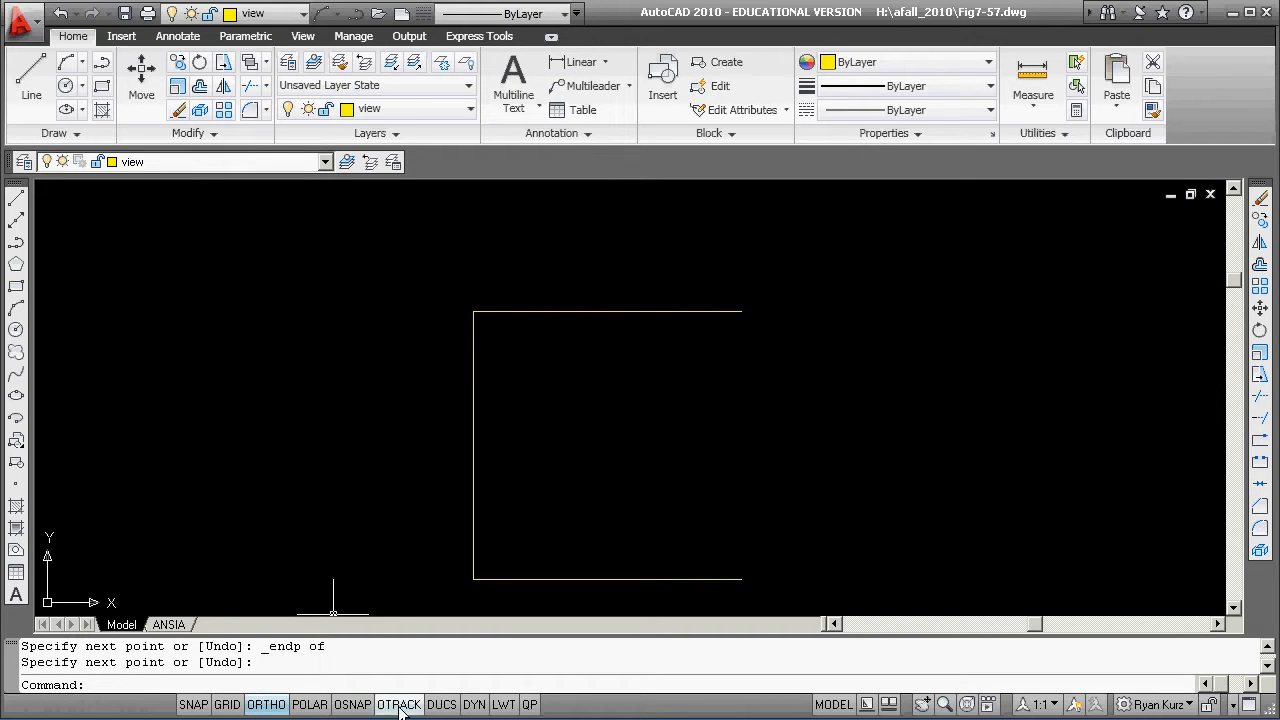
Turn Ortho off and offset the left vertical line through the upper line's right endpoint to close the square
click(266, 705)
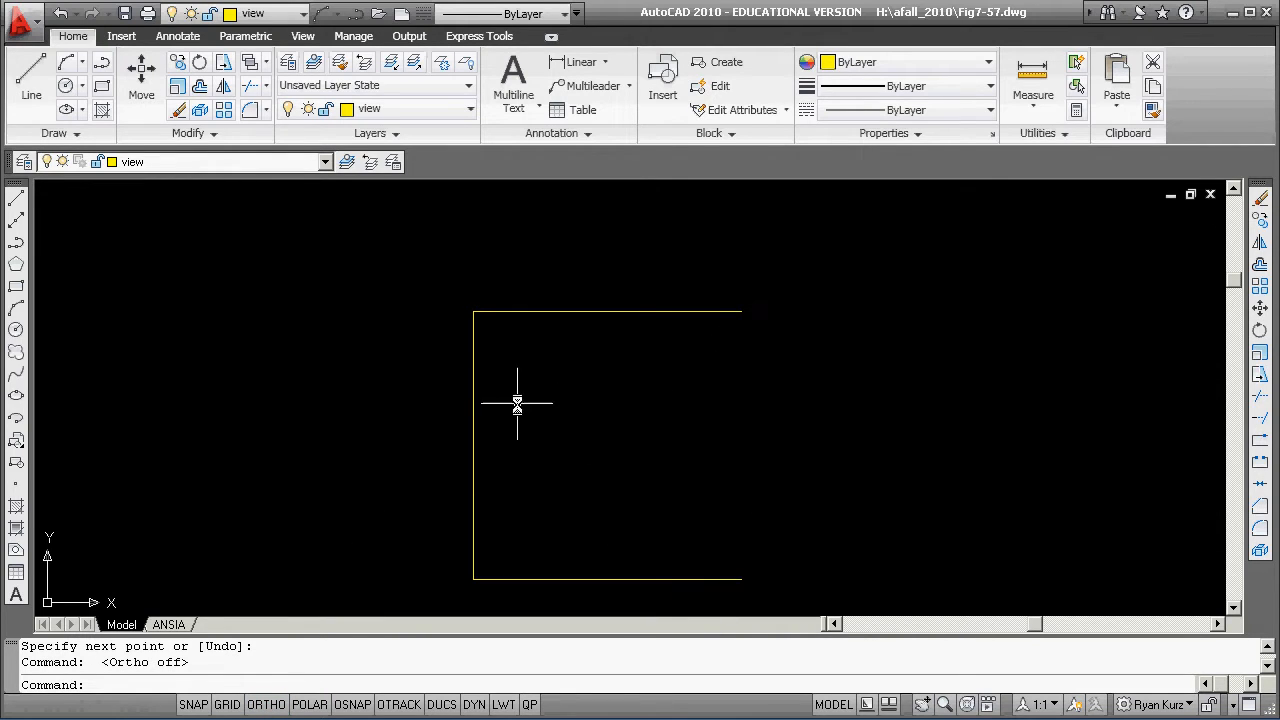
right_click(586, 243)
click(626, 241)
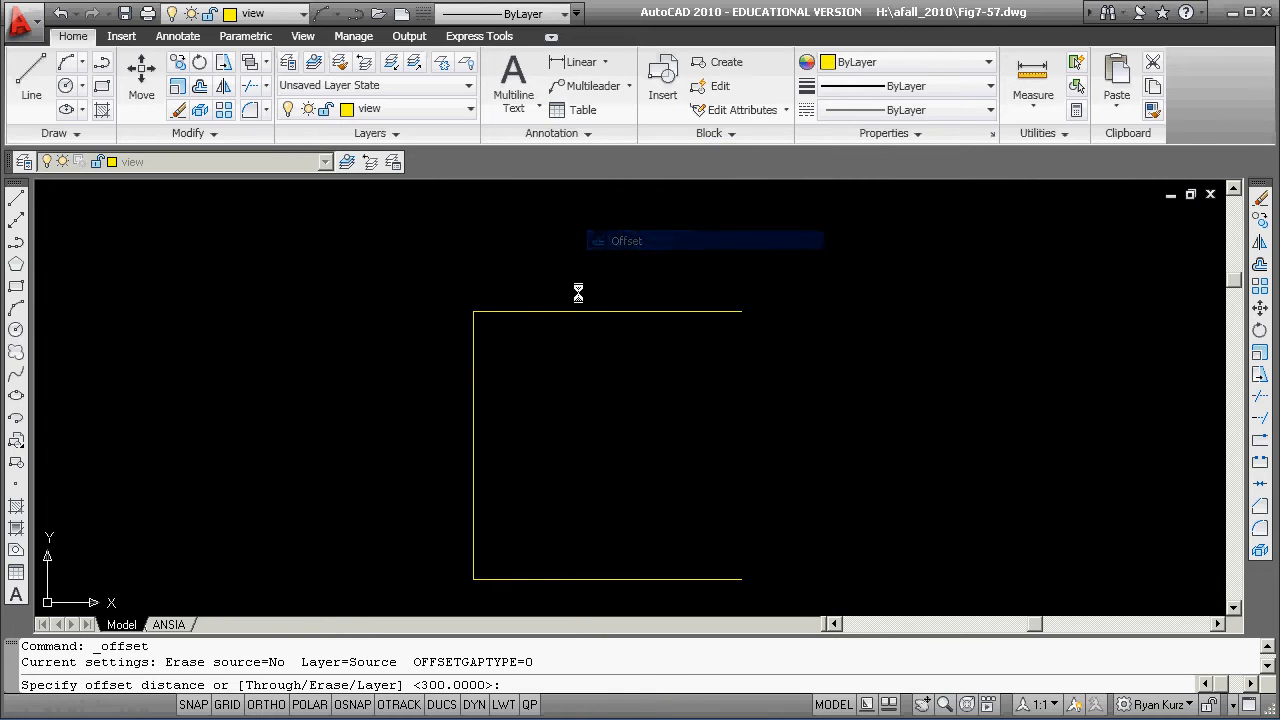
text(t)
key(Return)
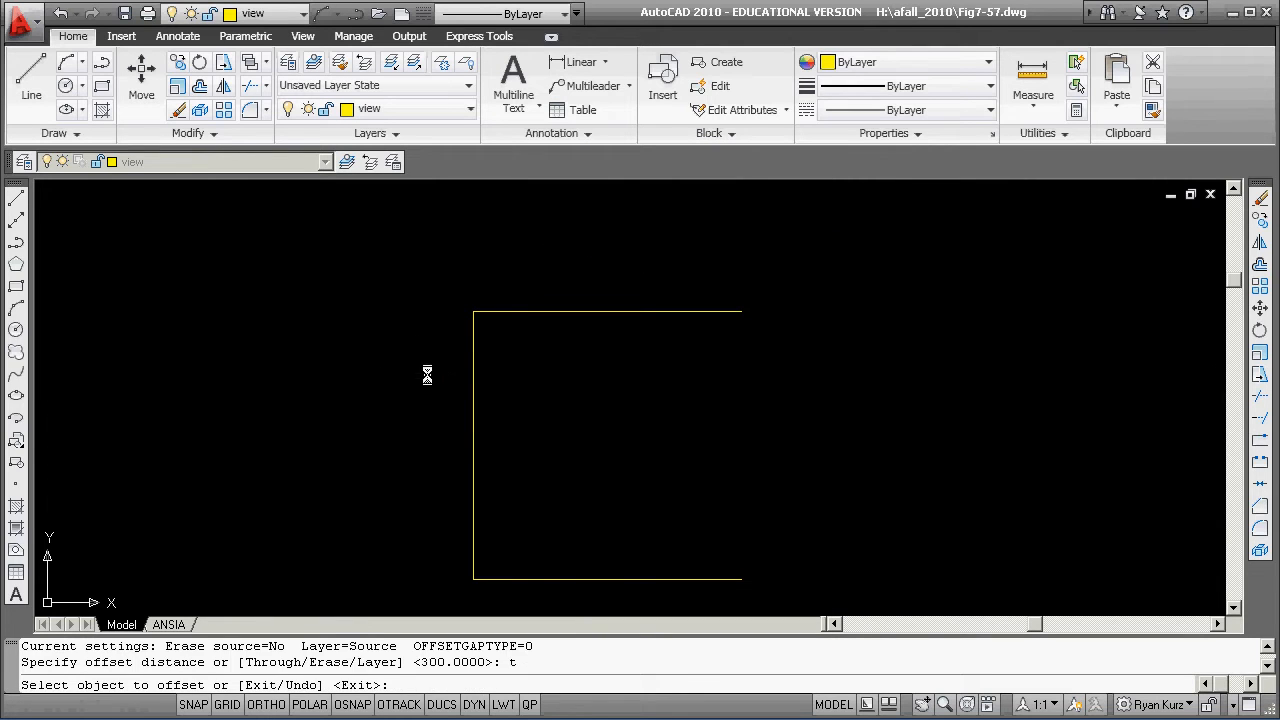
click(474, 412)
shift+right_click(640, 414)
click(718, 95)
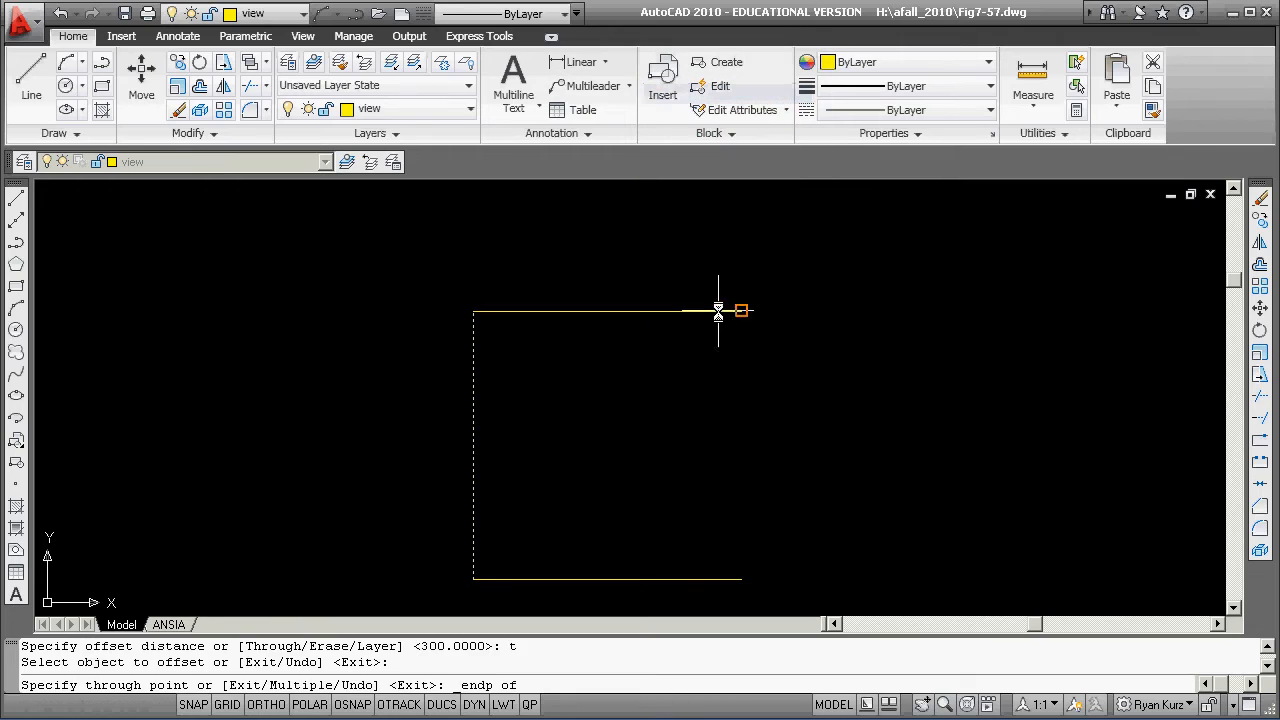
click(736, 312)
key(Escape)
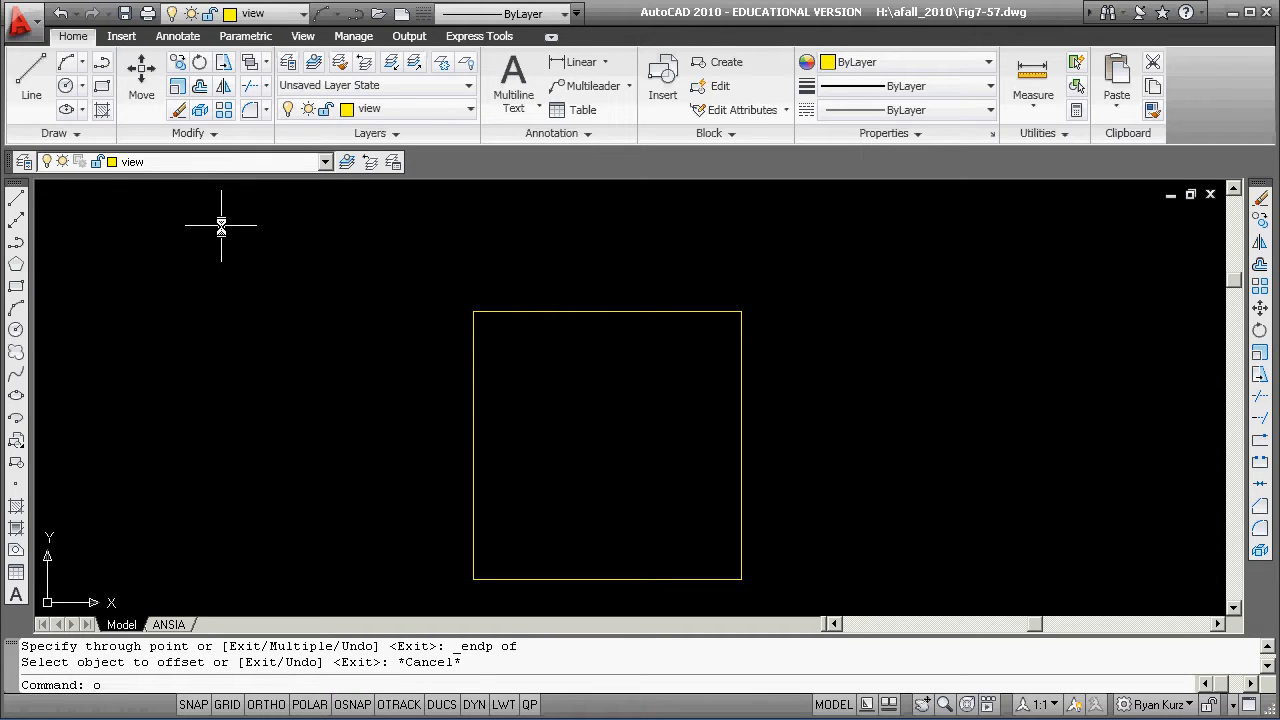
Offset the square's left side through the midpoint of its top edge to create a vertical middle line
key(Return)
text(t)
key(Return)
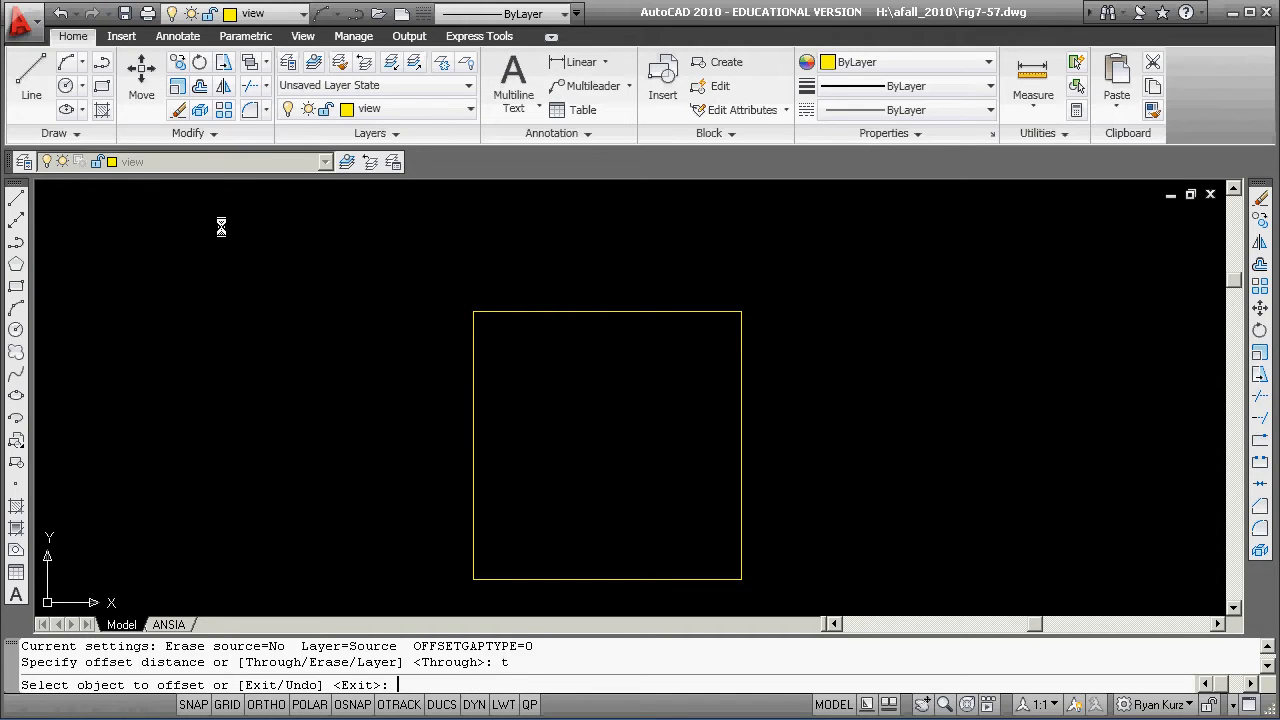
click(473, 374)
shift+right_click(534, 370)
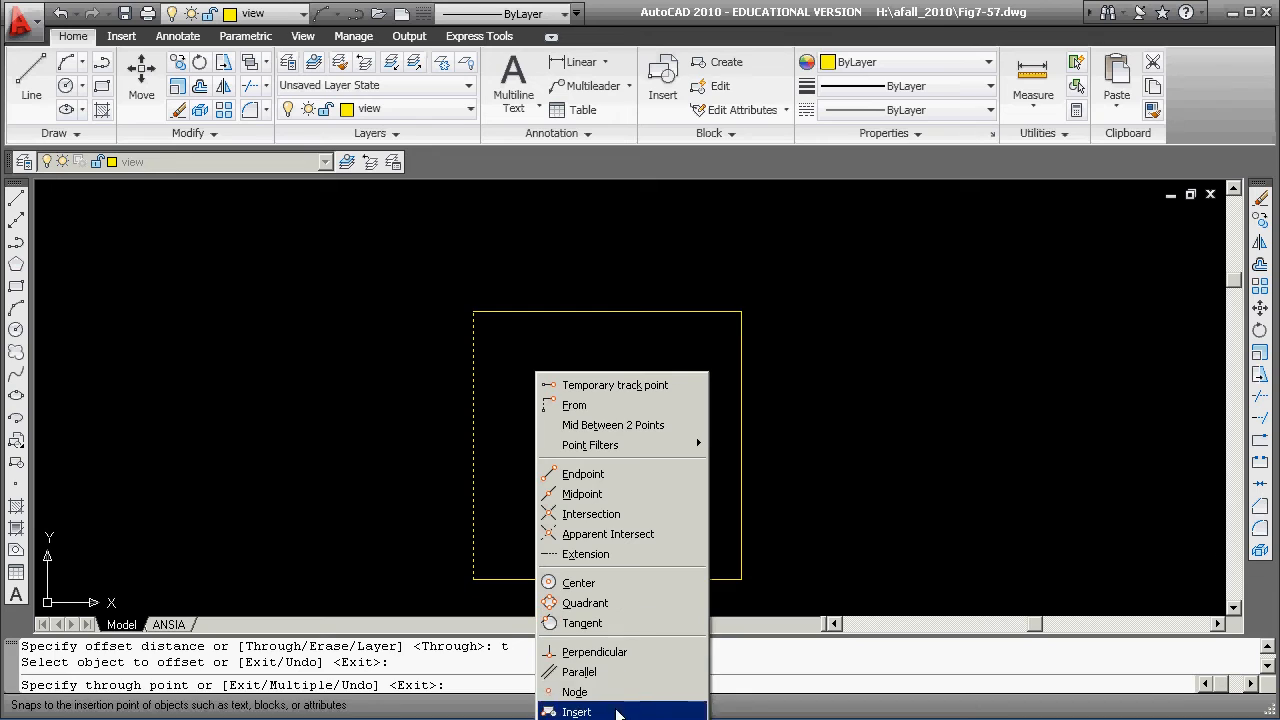
click(600, 494)
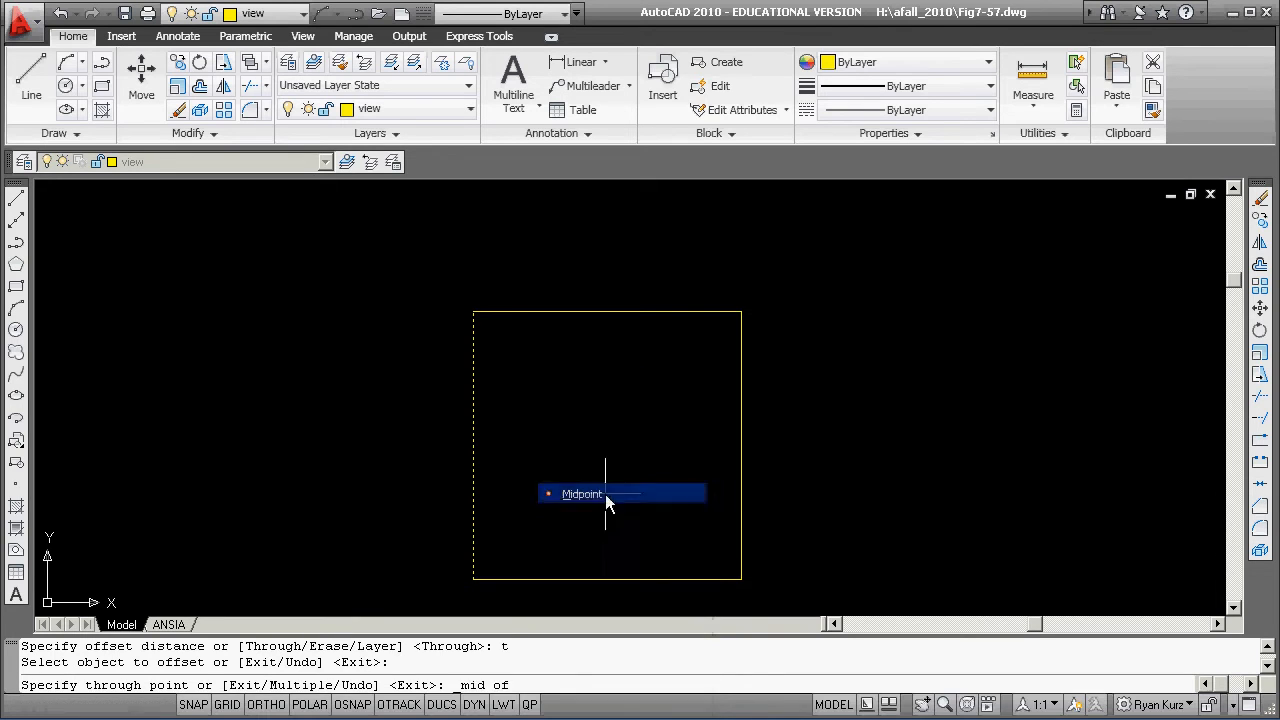
click(604, 311)
key(Escape)
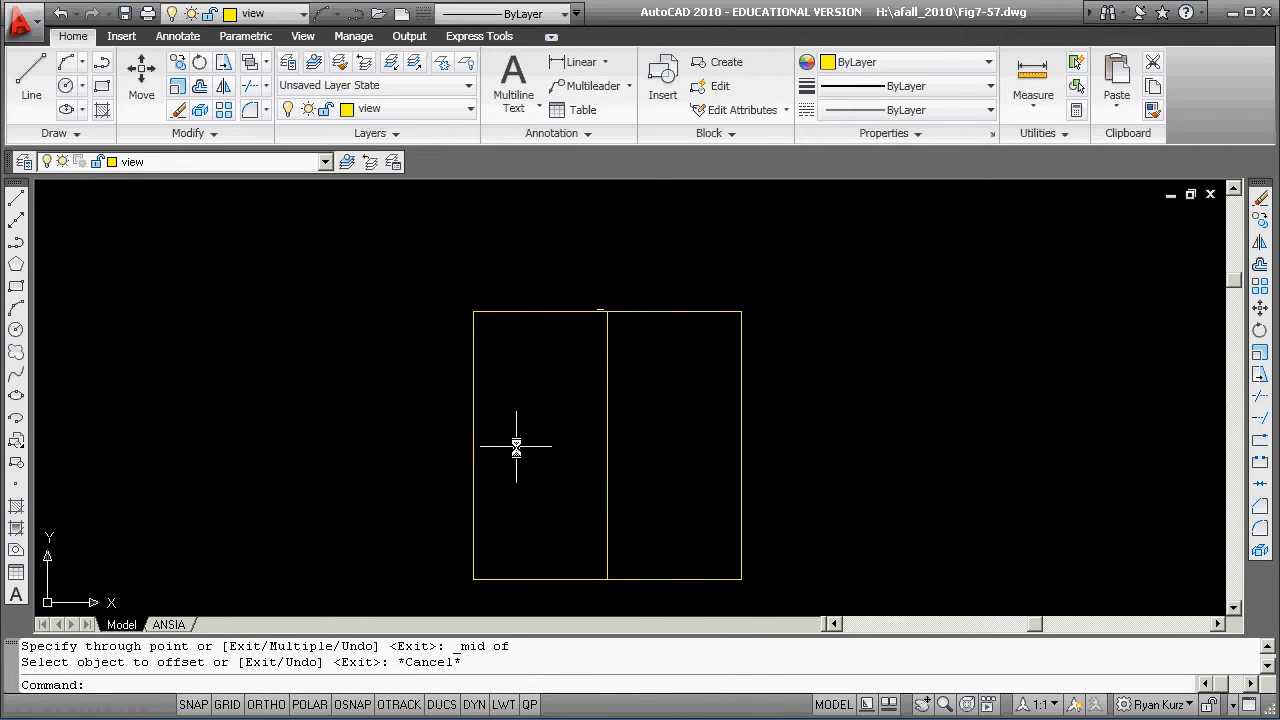
Change the vertical middle line's layer to centerline in its properties and deselect it
click(608, 400)
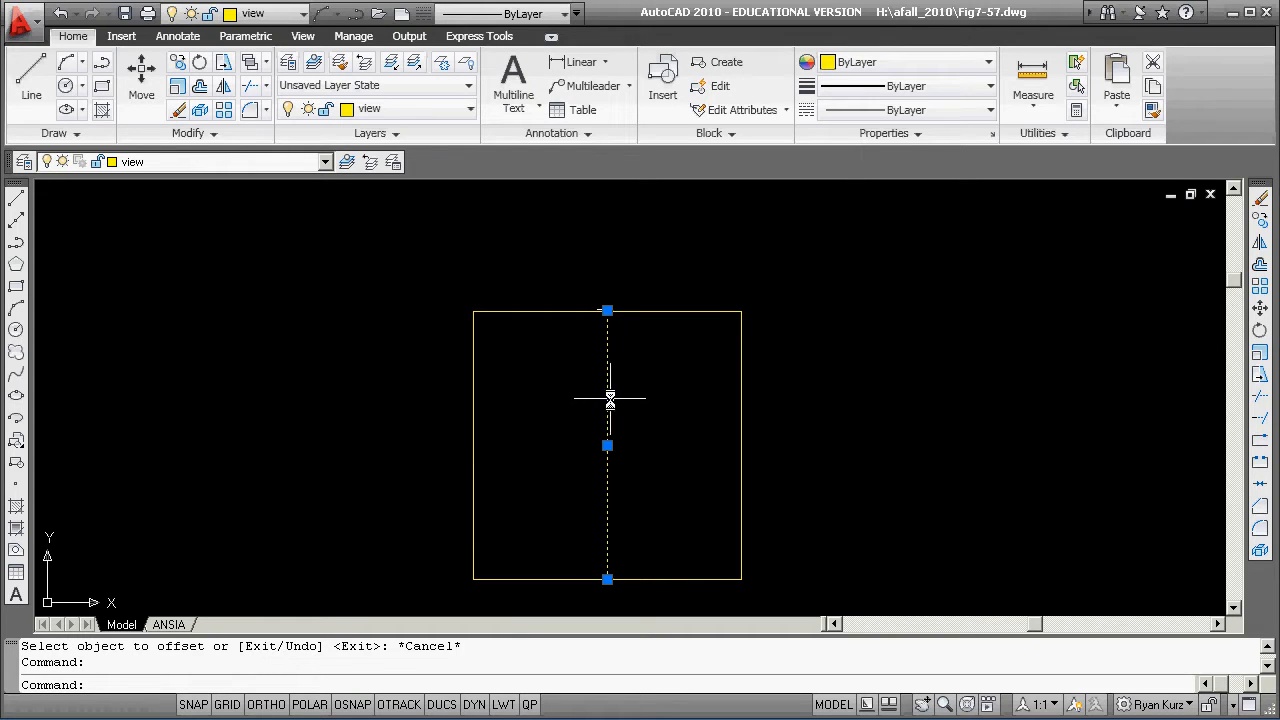
right_click(794, 301)
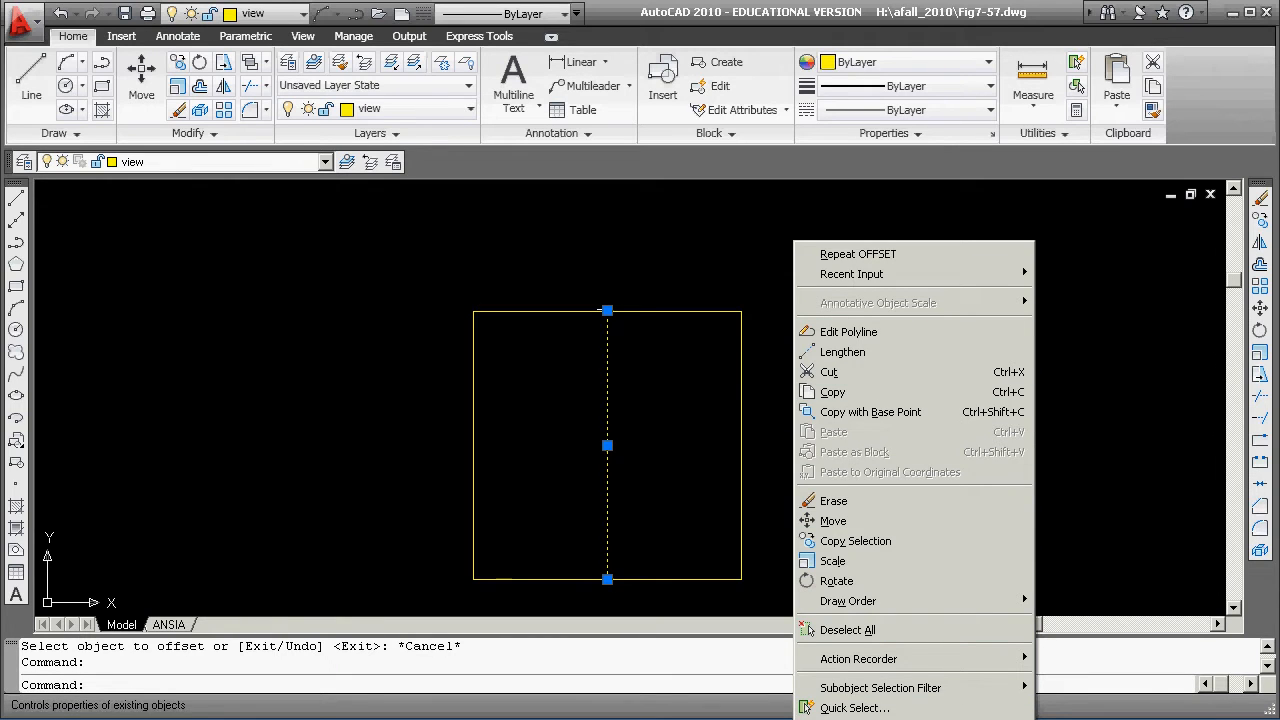
click(848, 719)
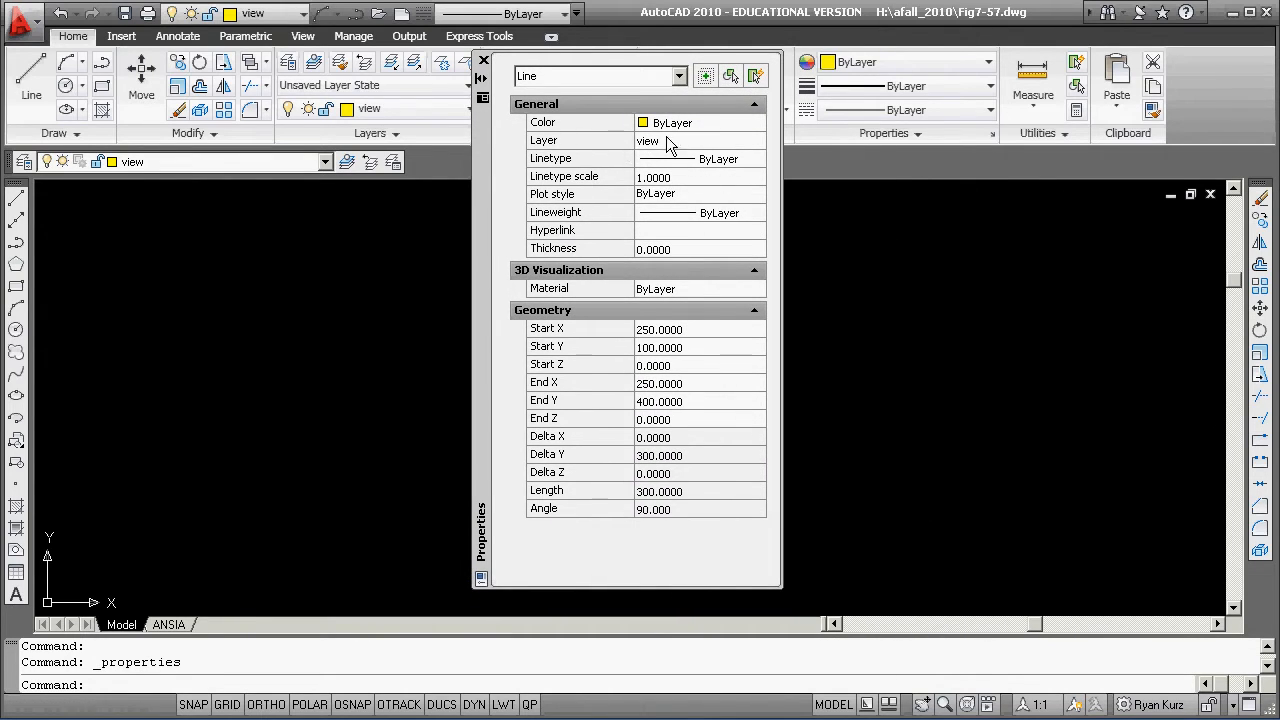
click(688, 143)
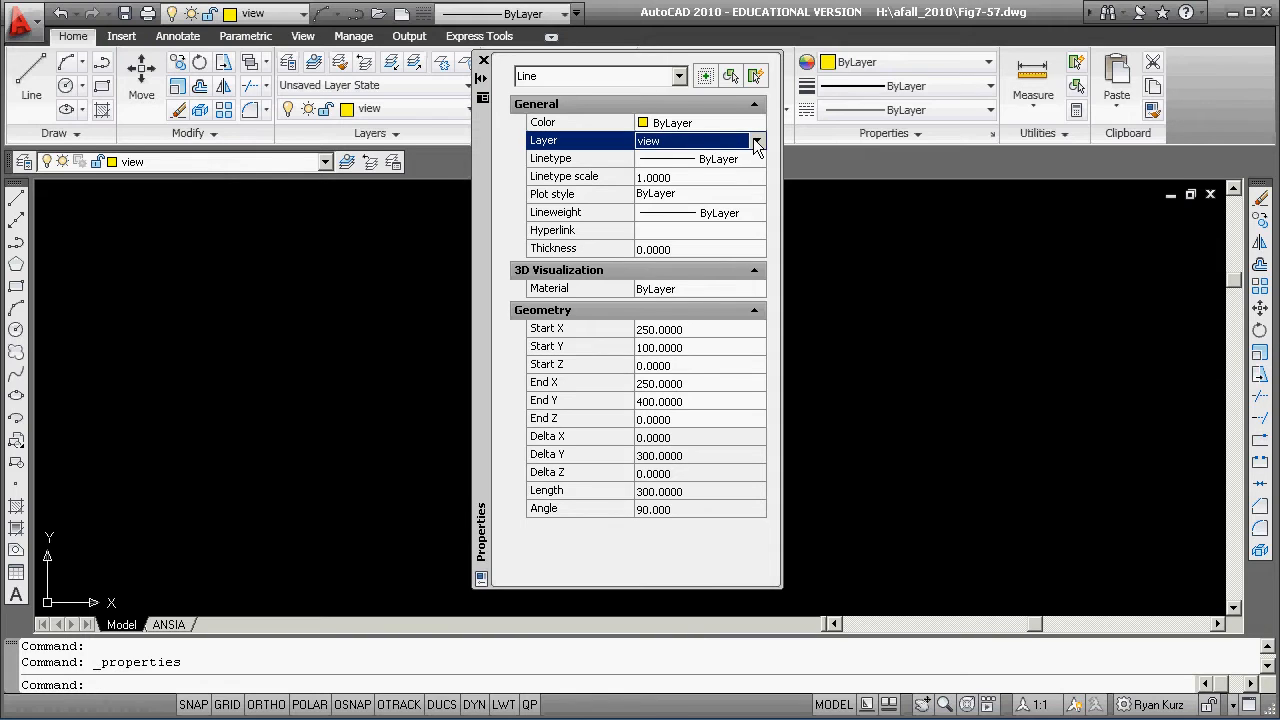
click(732, 145)
scroll(752, 200, up, 1)
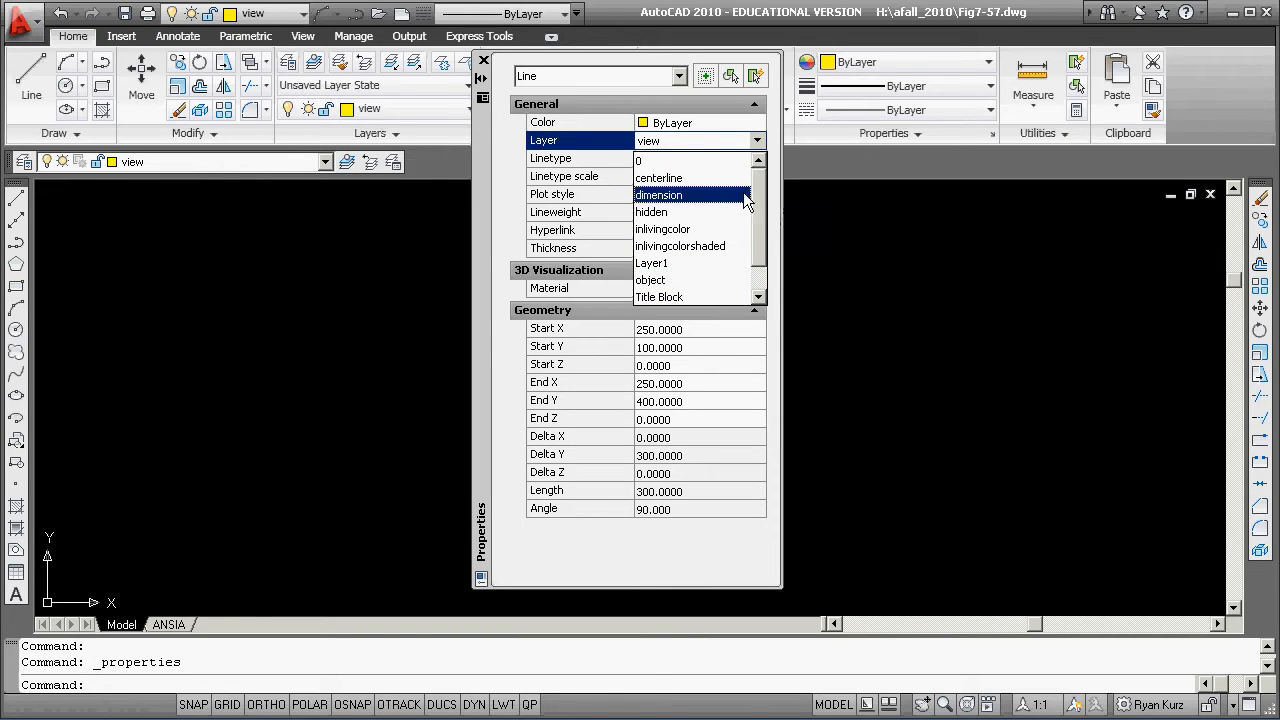
click(737, 177)
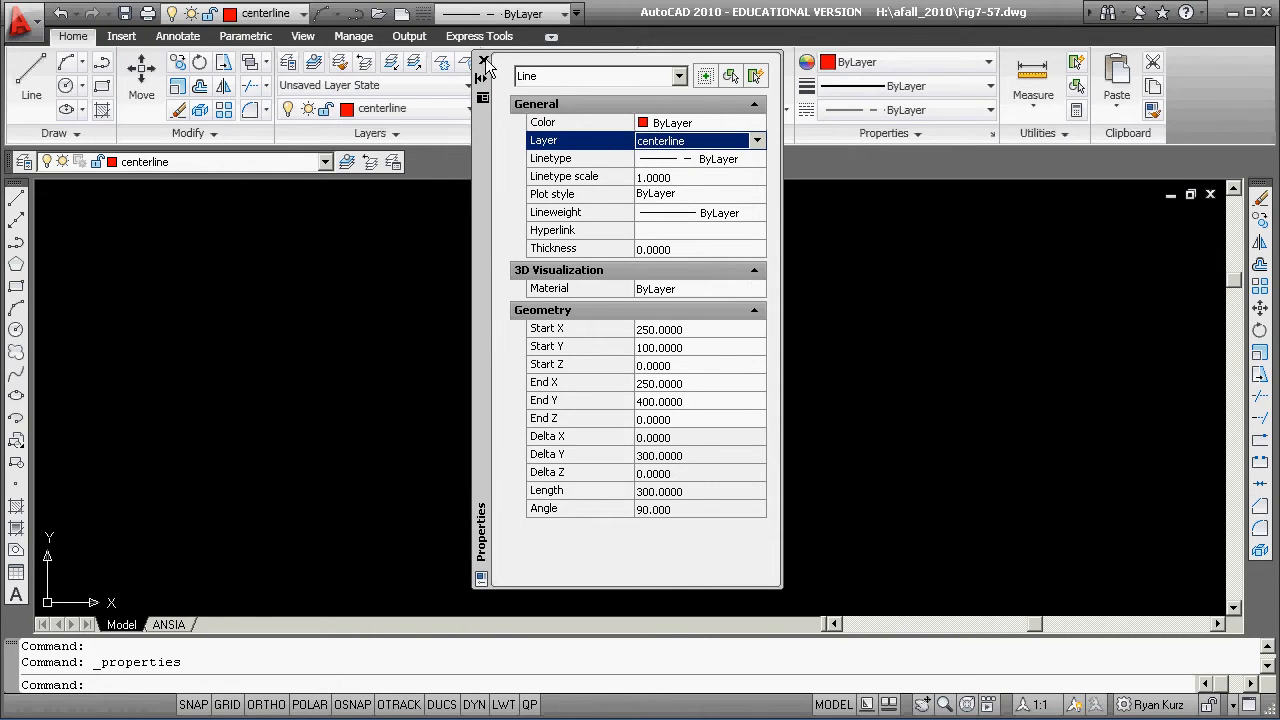
click(484, 61)
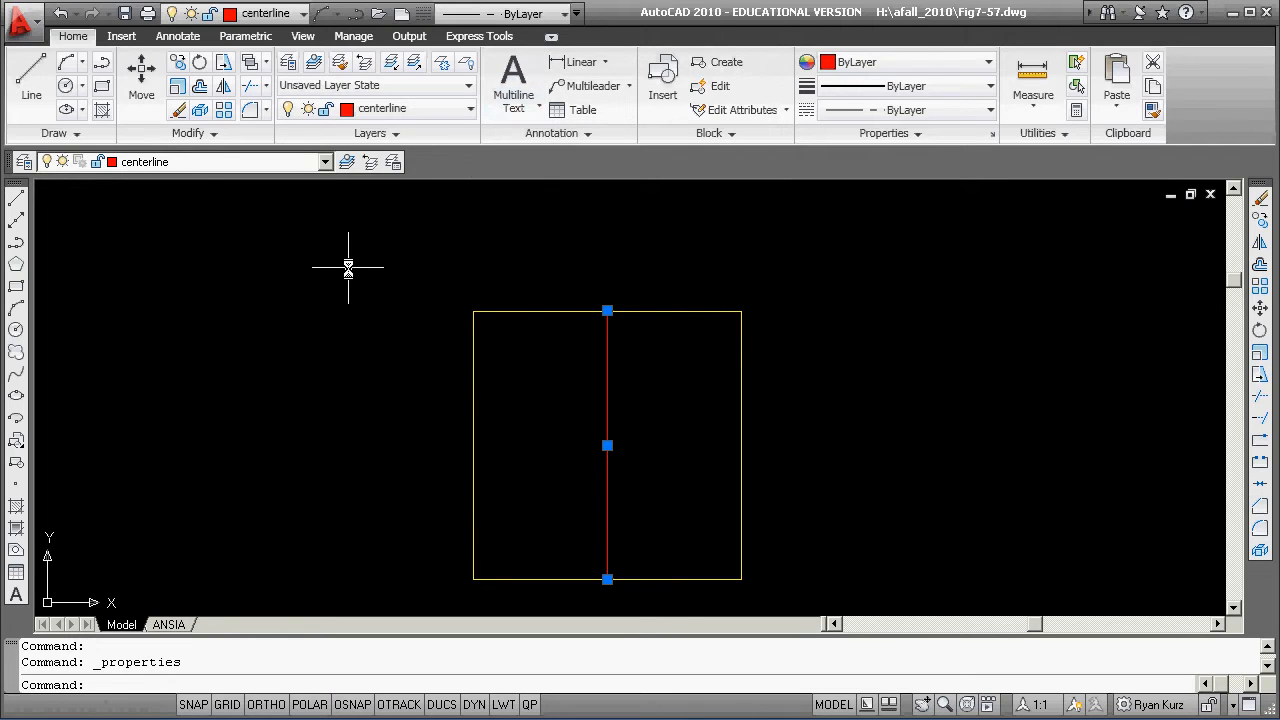
key(Escape)
key(Escape)
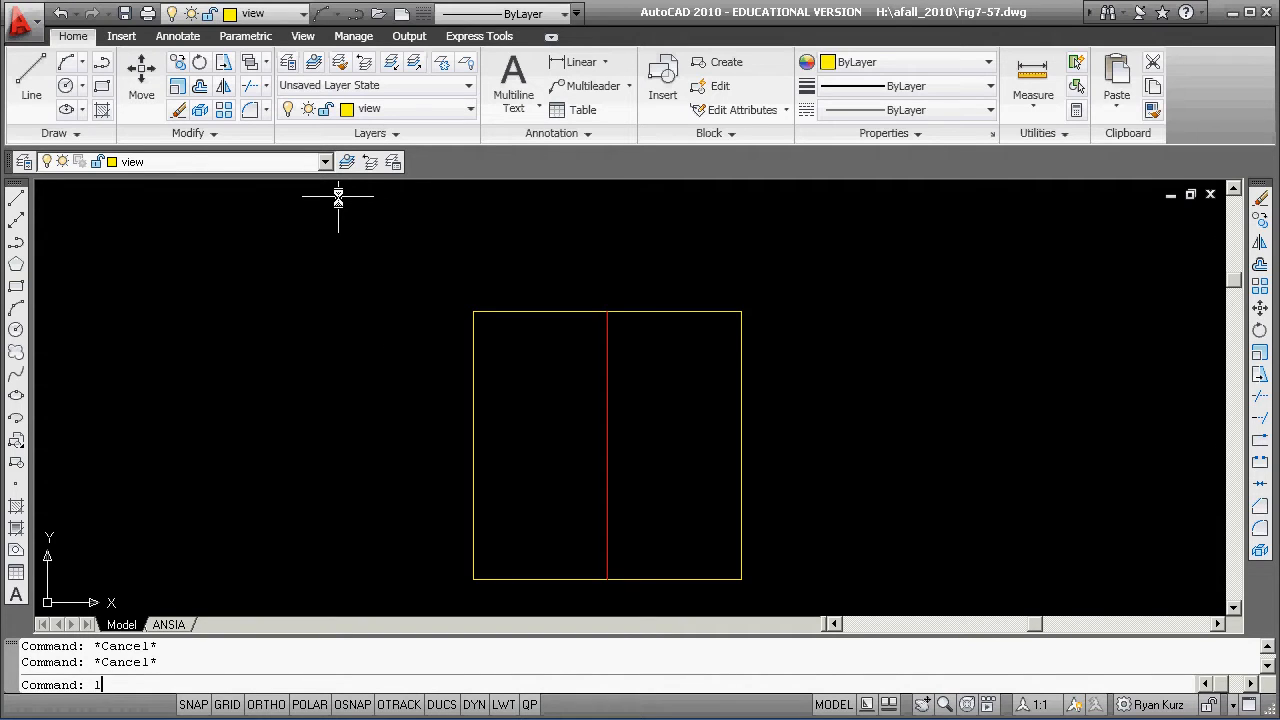
Set the global linetype scale factor to 20
text(ltscale)
key(Return)
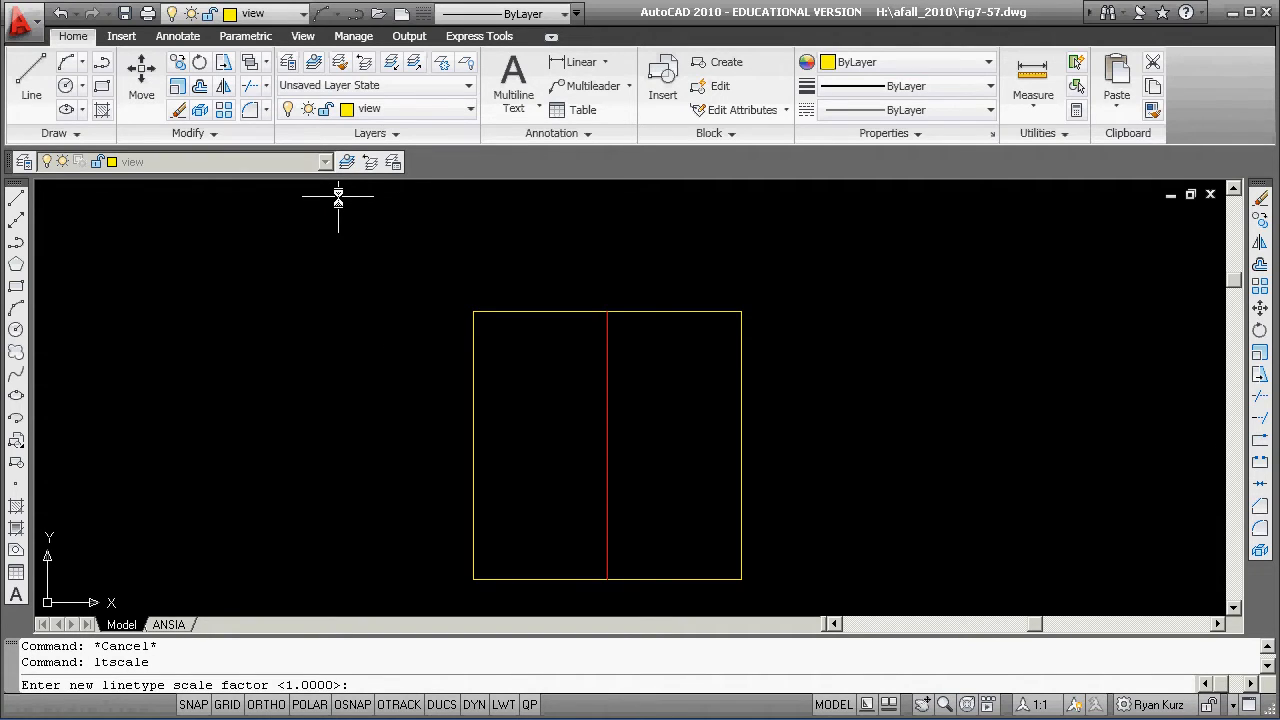
key(Return)
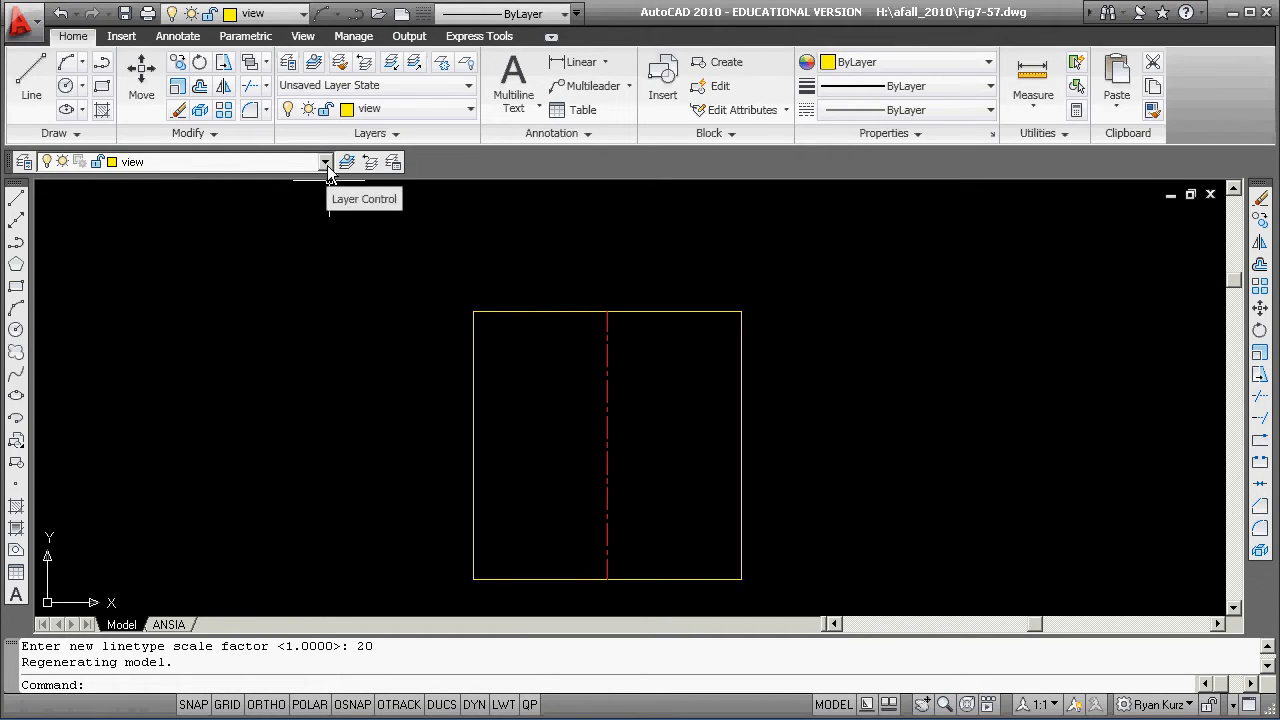
Make the object layer current and, with Ortho on, draw a short vertical sample line just outside the square's left side
click(324, 167)
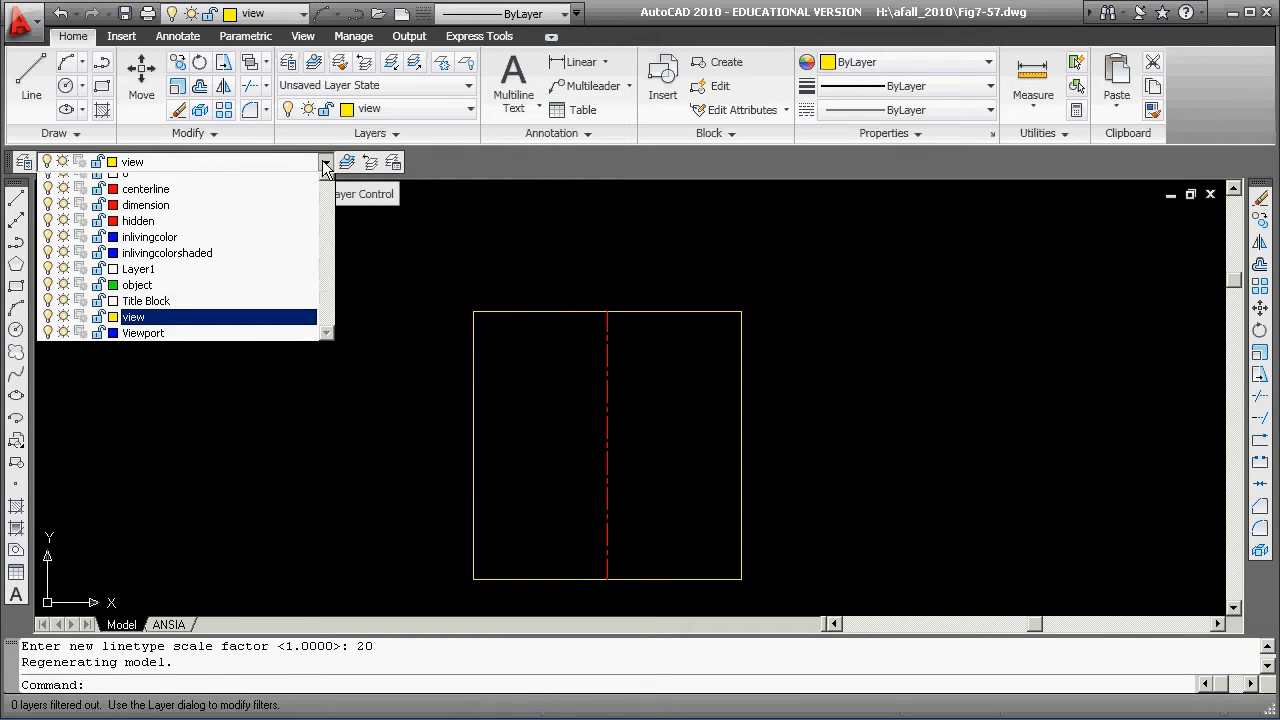
click(139, 291)
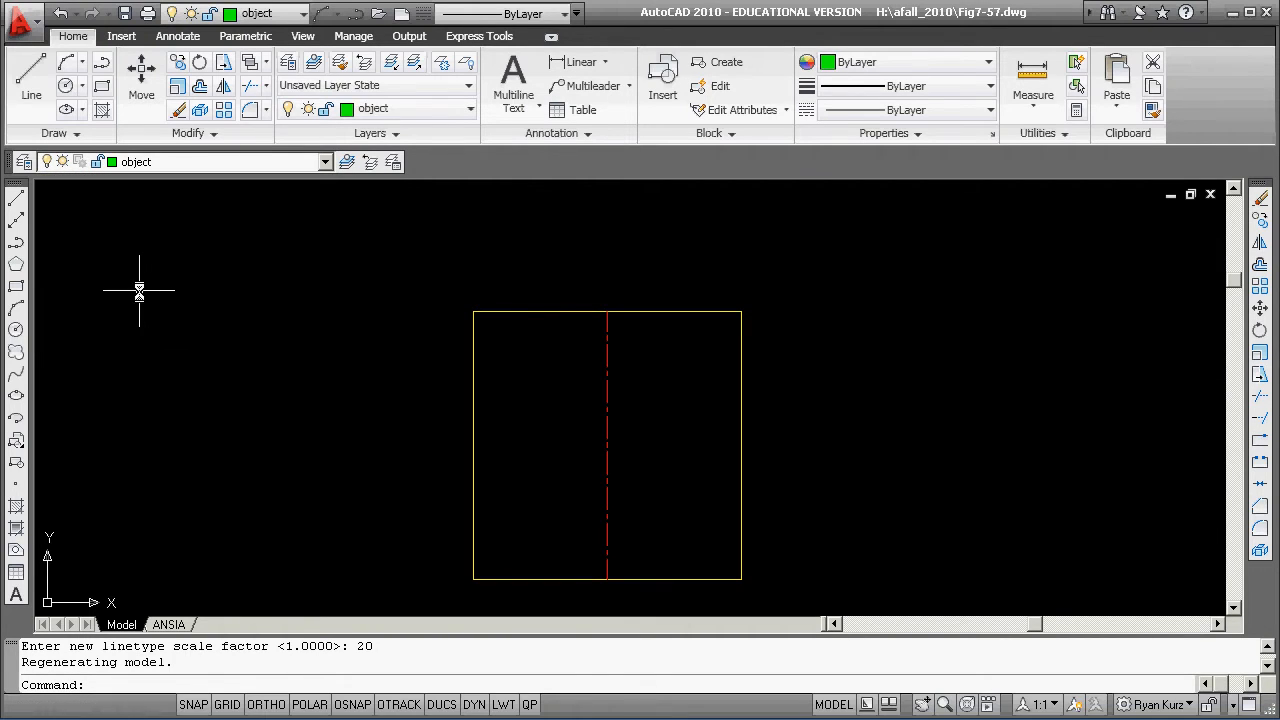
click(17, 212)
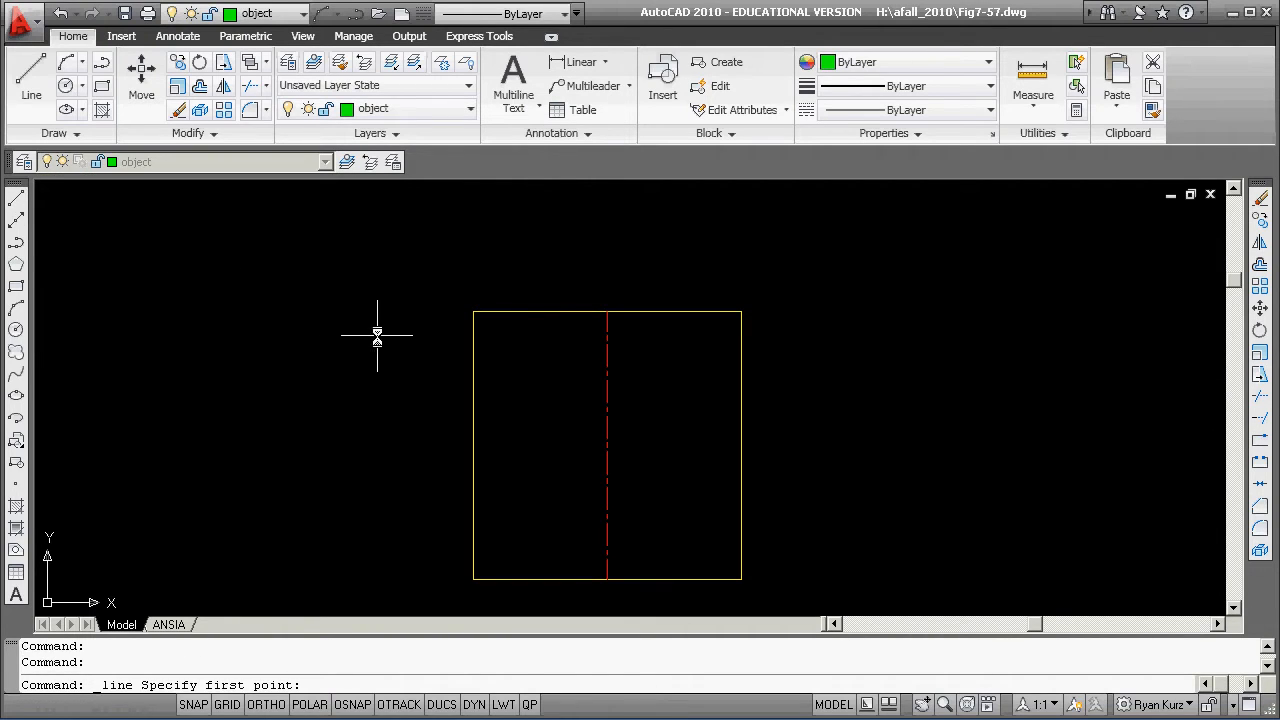
click(437, 336)
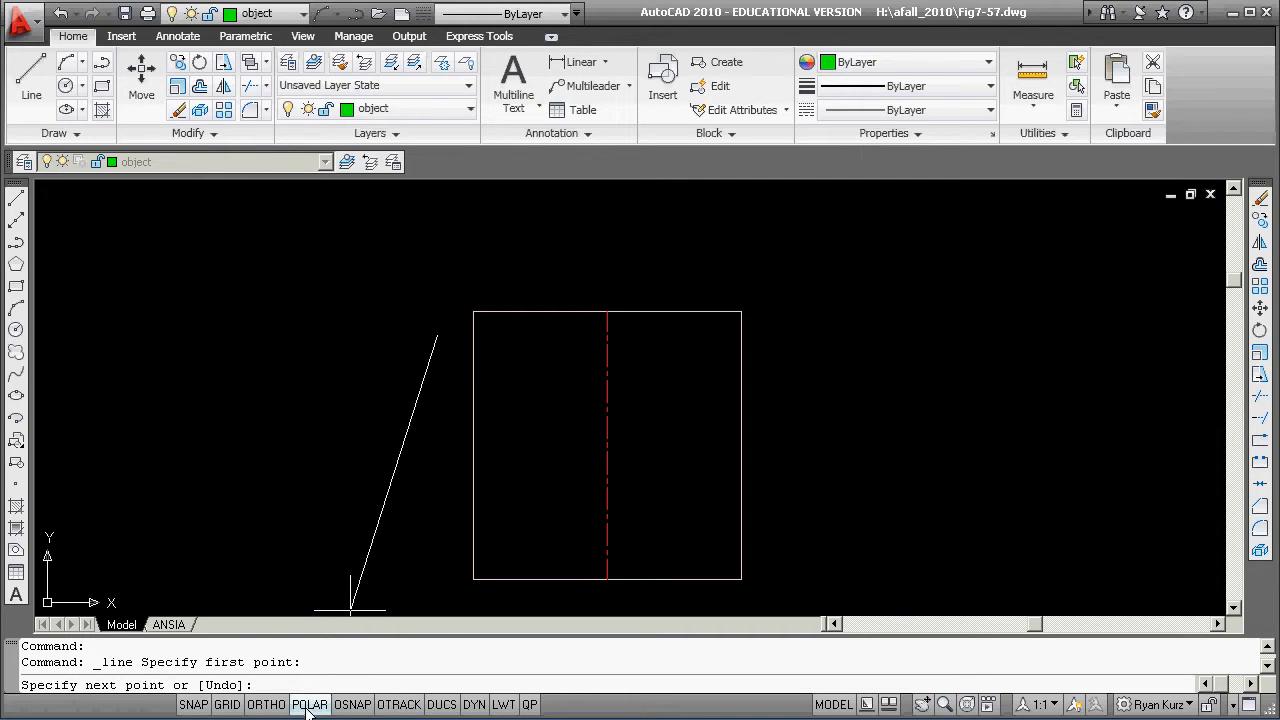
click(266, 704)
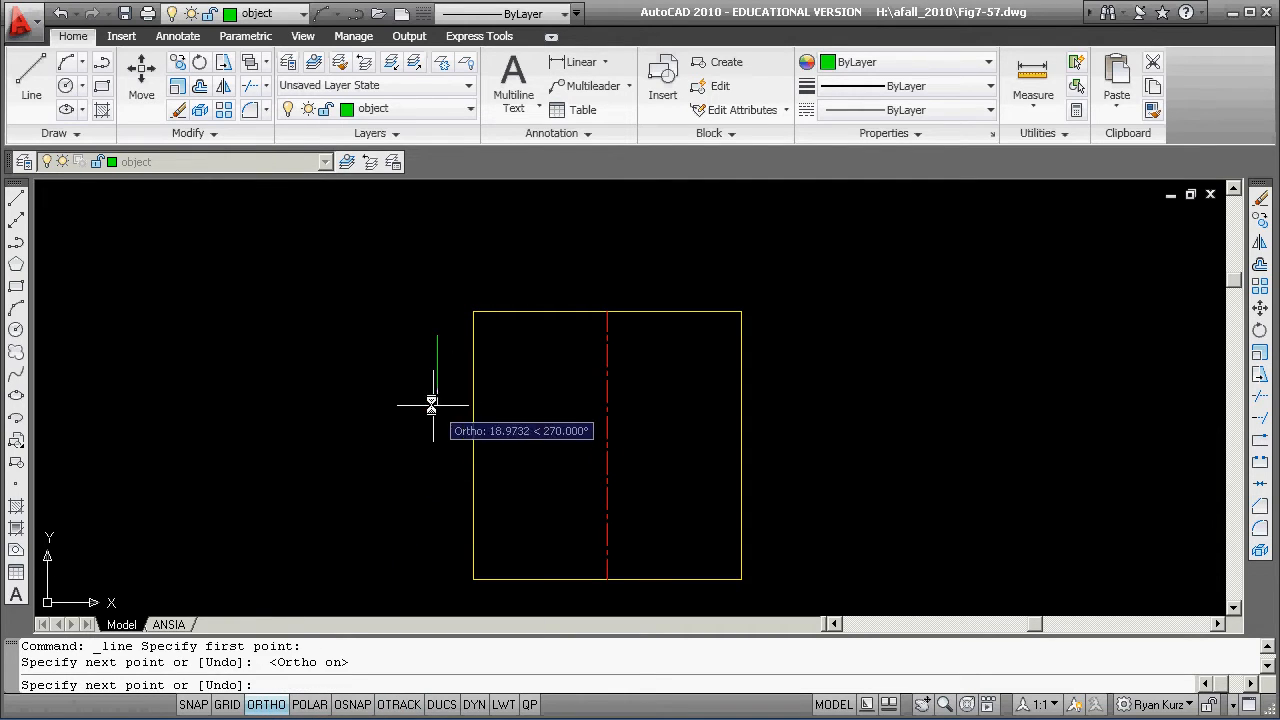
text(v)
key(Return)
key(Return)
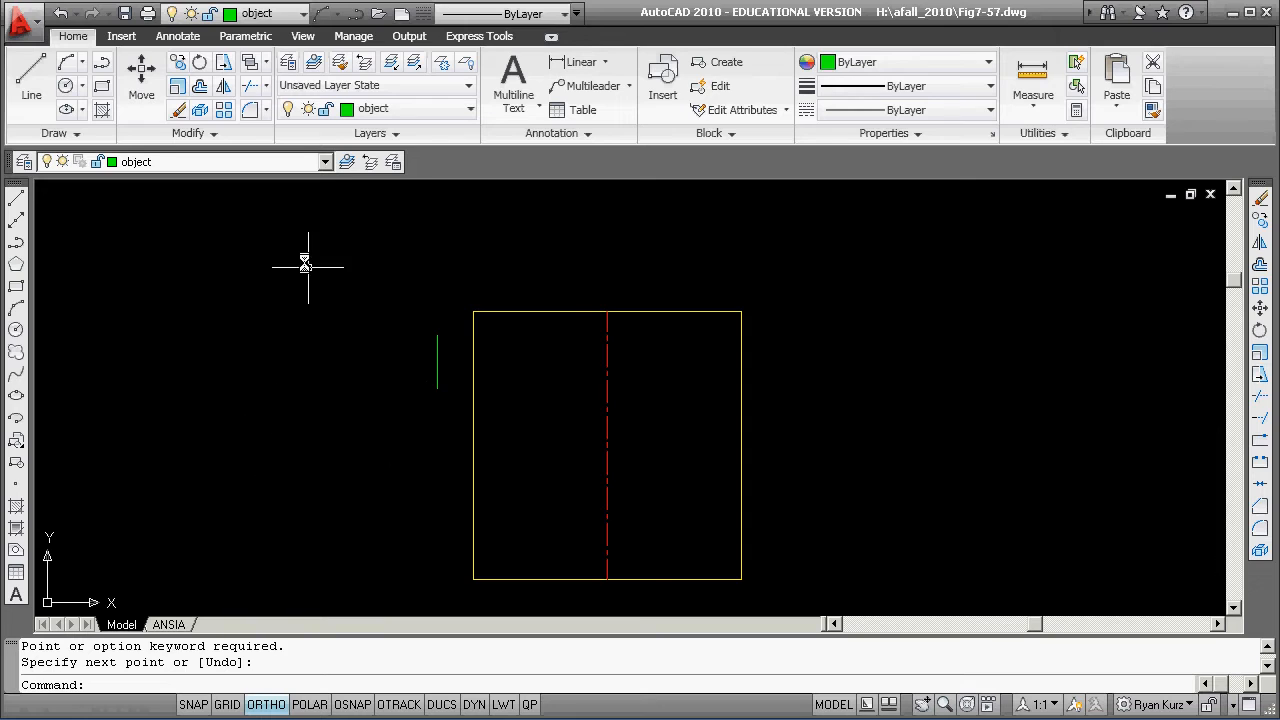
Make the hidden layer current and draw a short vertical sample line between the object-layer sample and the square
click(325, 162)
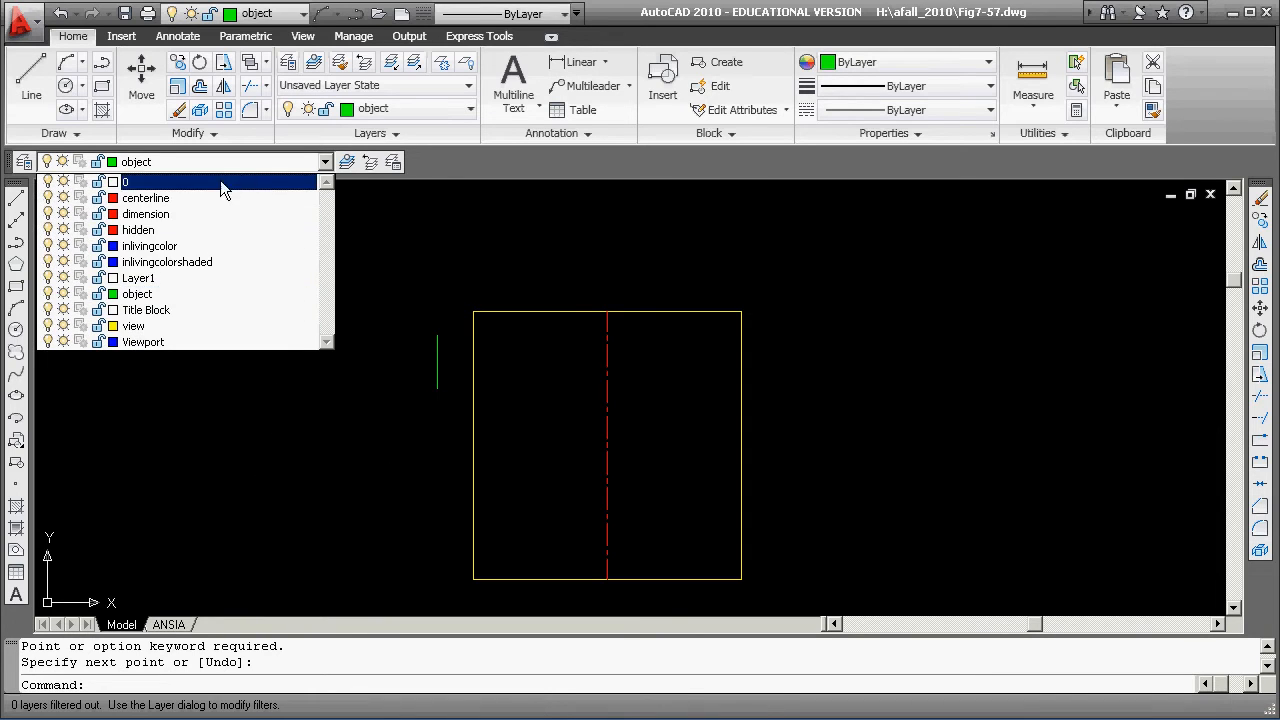
click(145, 231)
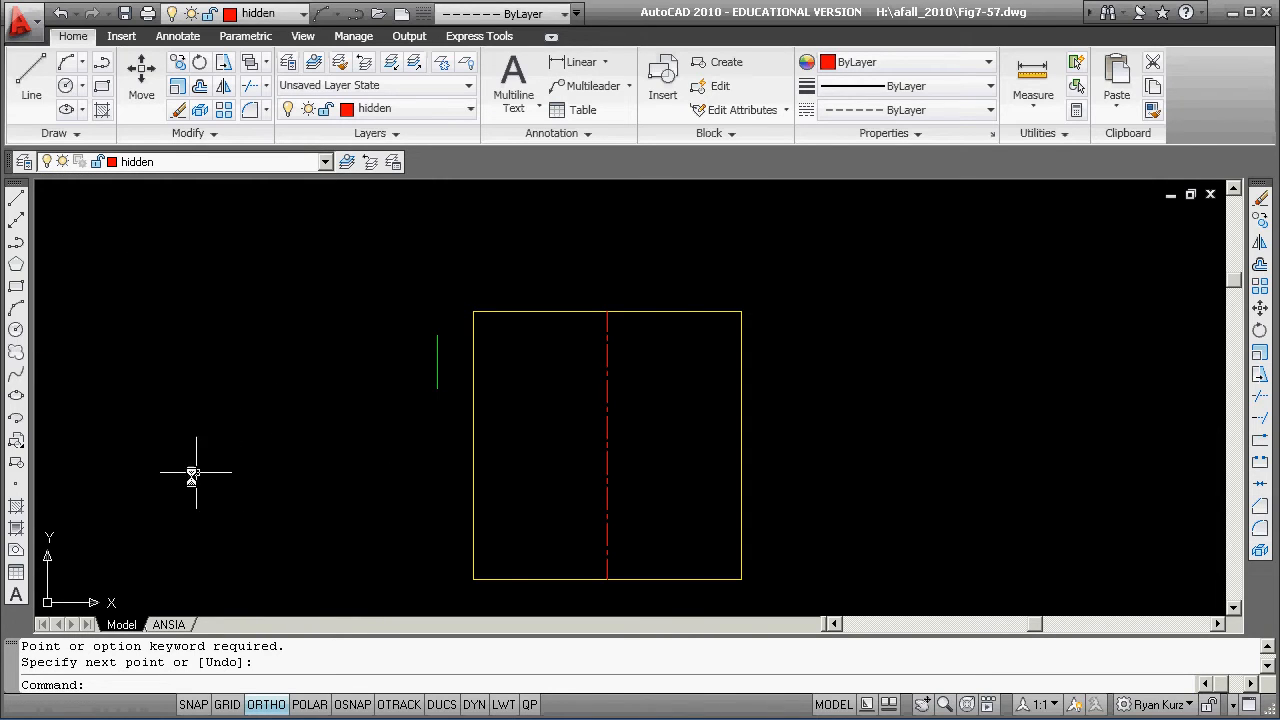
text(l)
key(Return)
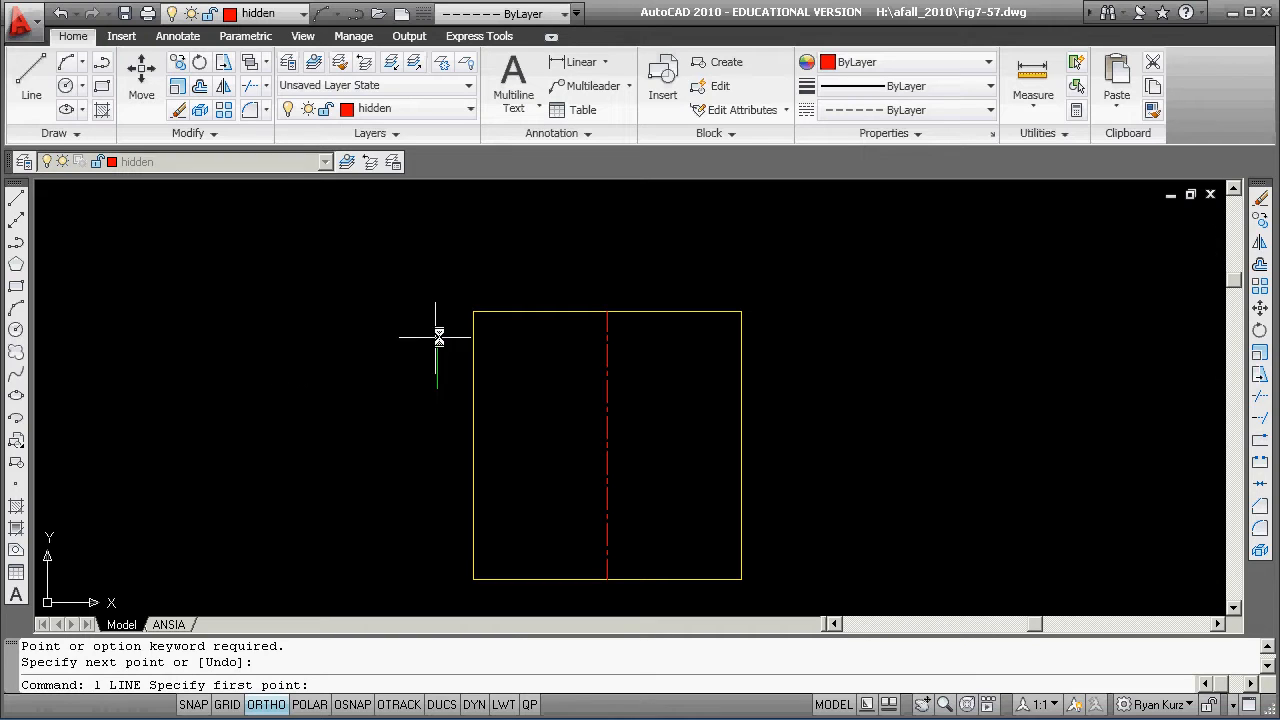
click(451, 336)
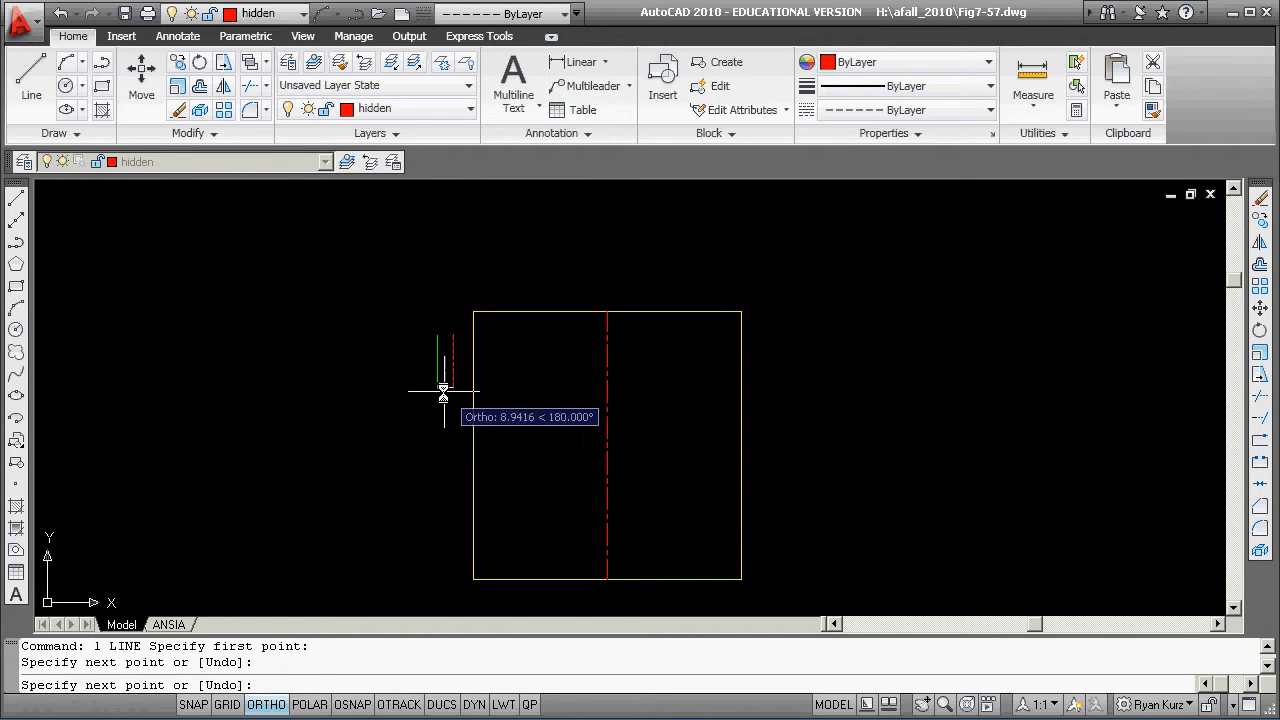
key(Return)
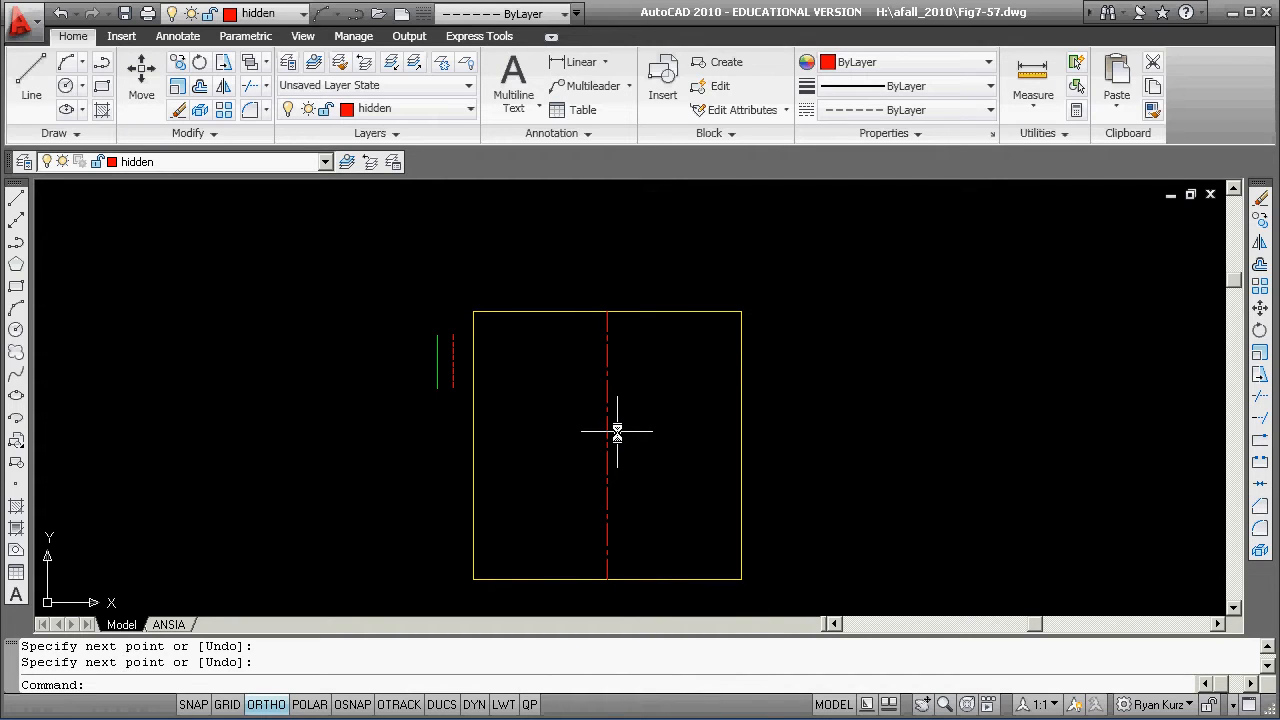
Offset the square's top edge through the midpoint of its left side to create a horizontal middle line
click(20, 201)
text(o)
key(Return)
text(t)
key(Return)
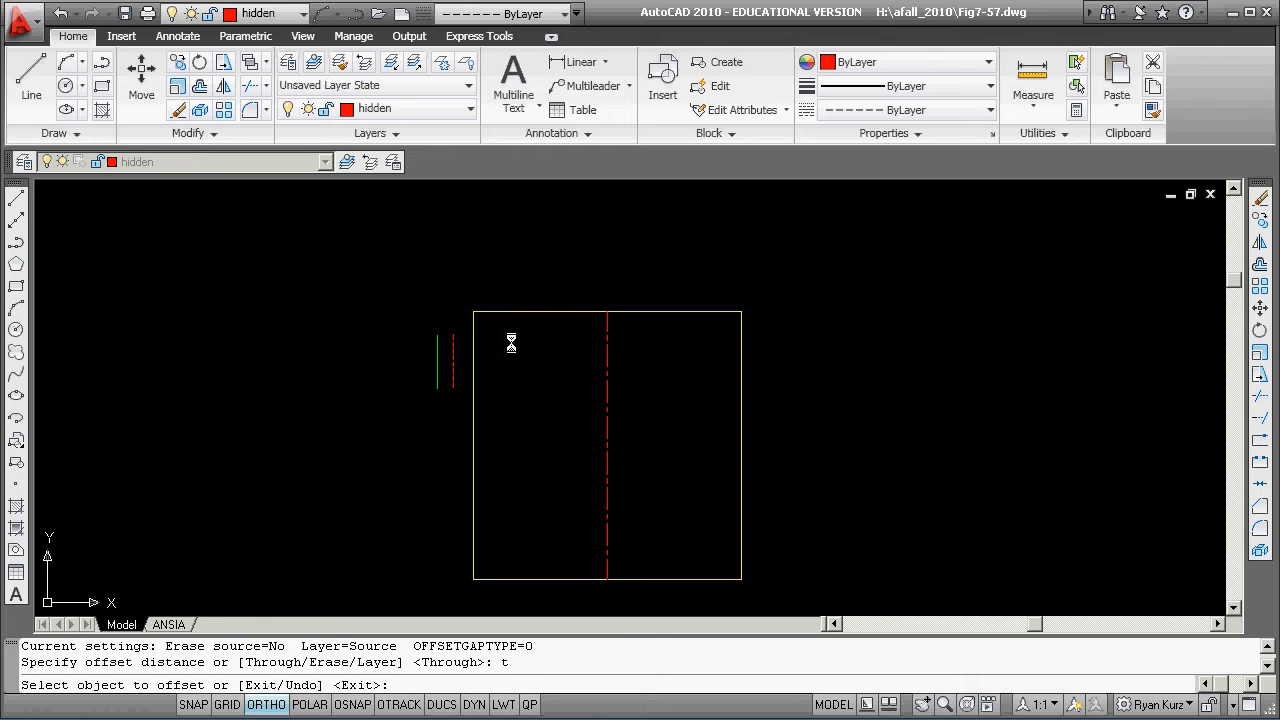
click(533, 312)
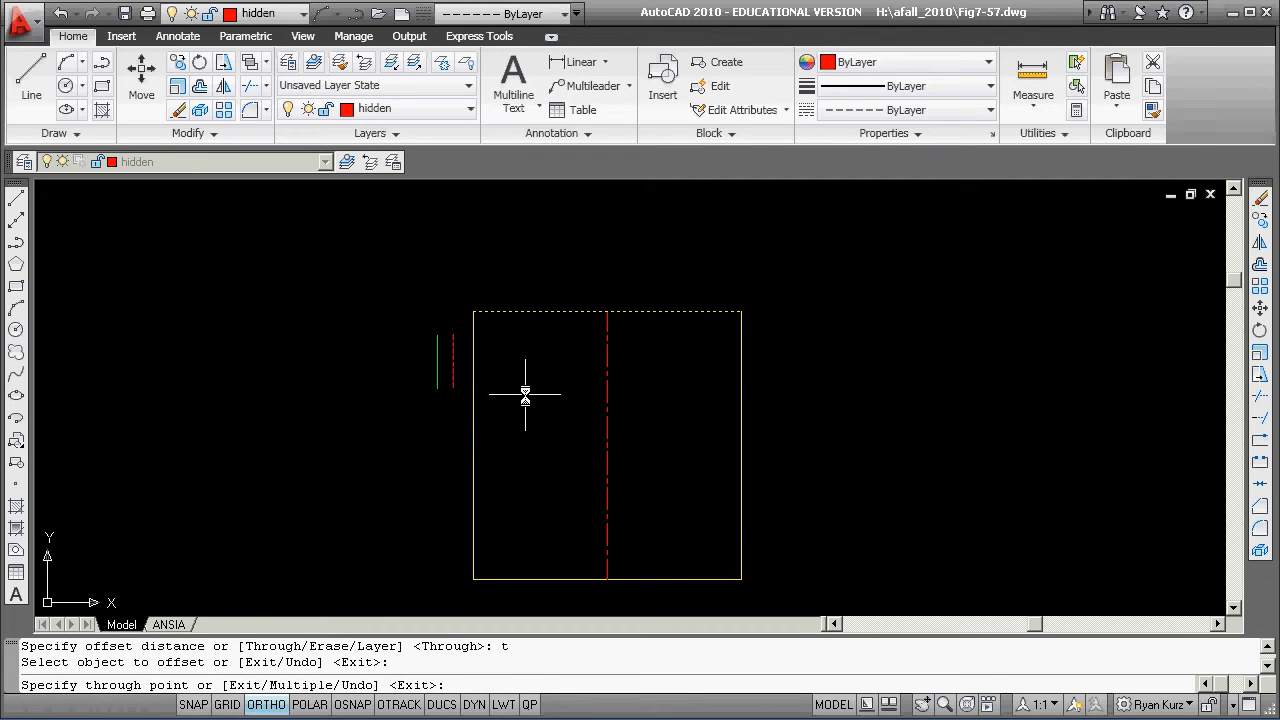
shift+right_click(525, 395)
click(575, 94)
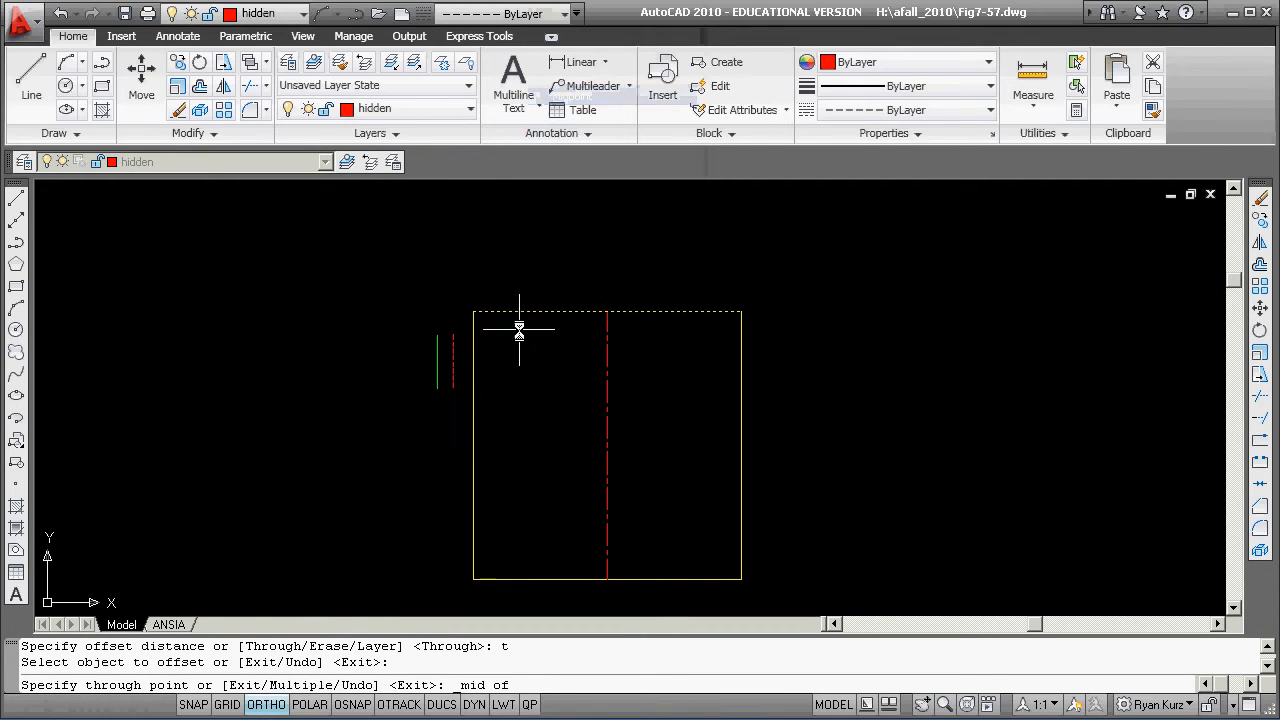
click(477, 443)
key(Escape)
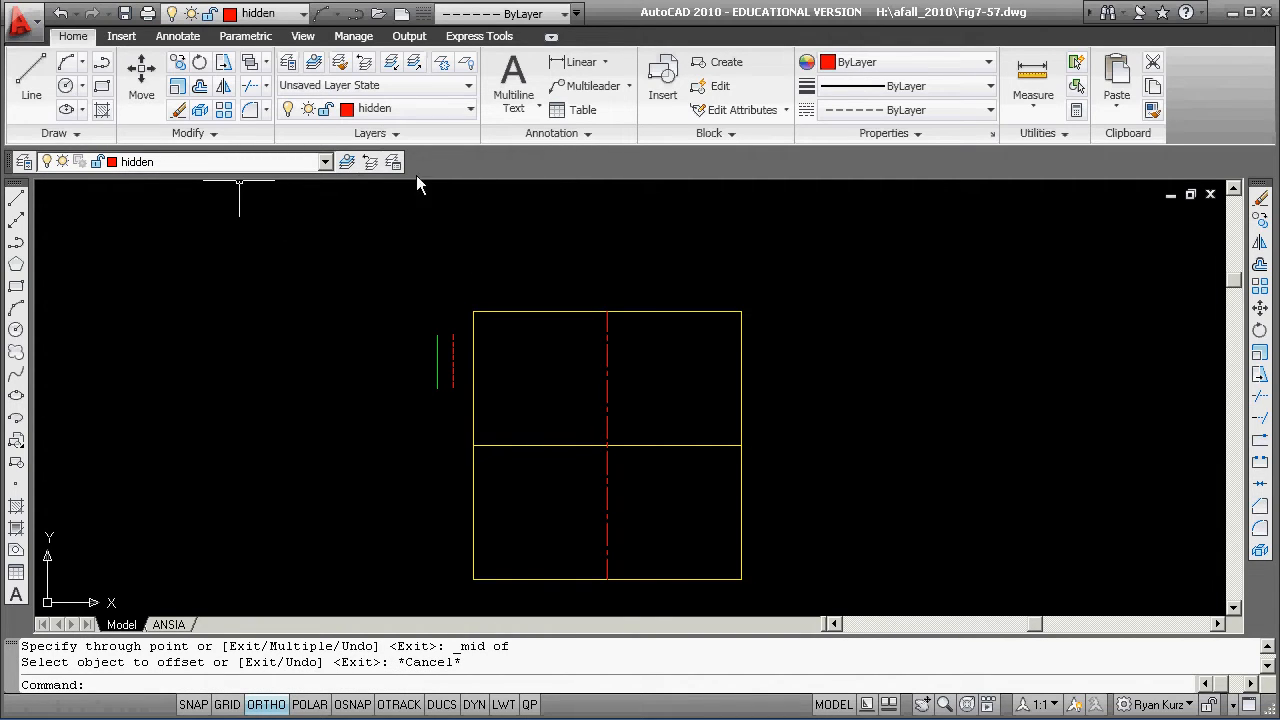
Match the horizontal middle line's properties to those of the vertical centerline
right_click(8, 168)
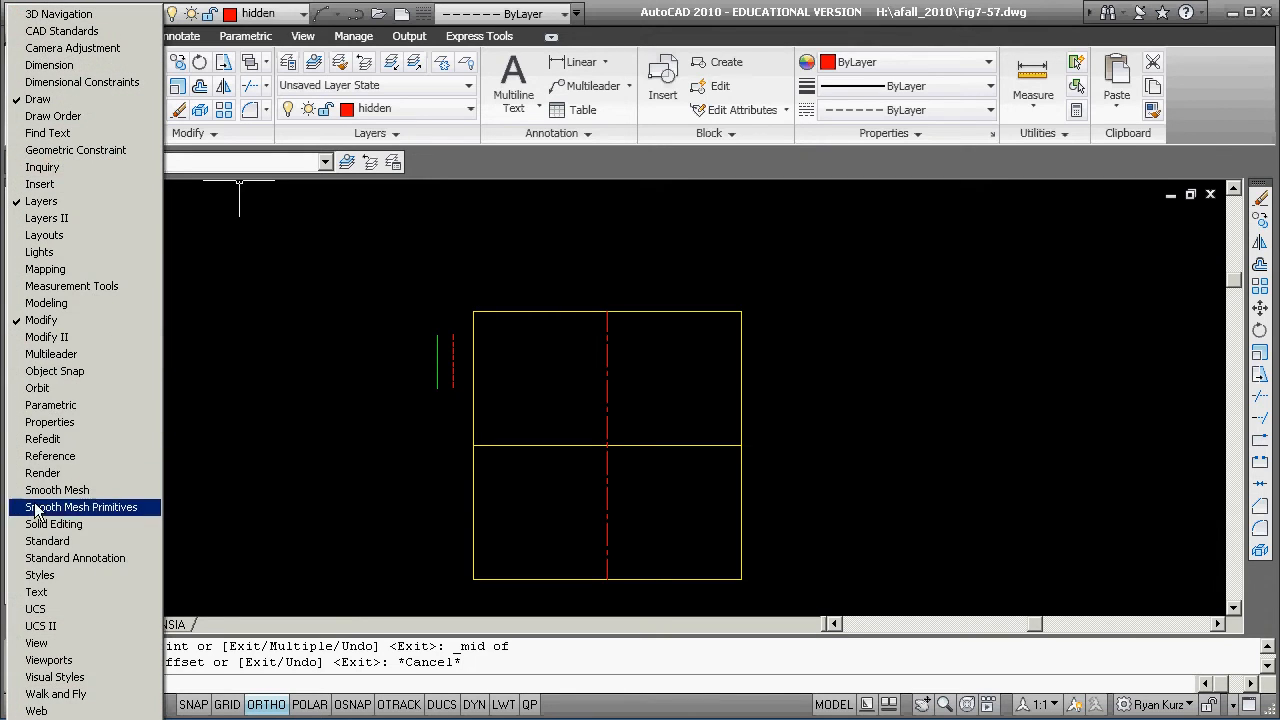
click(52, 545)
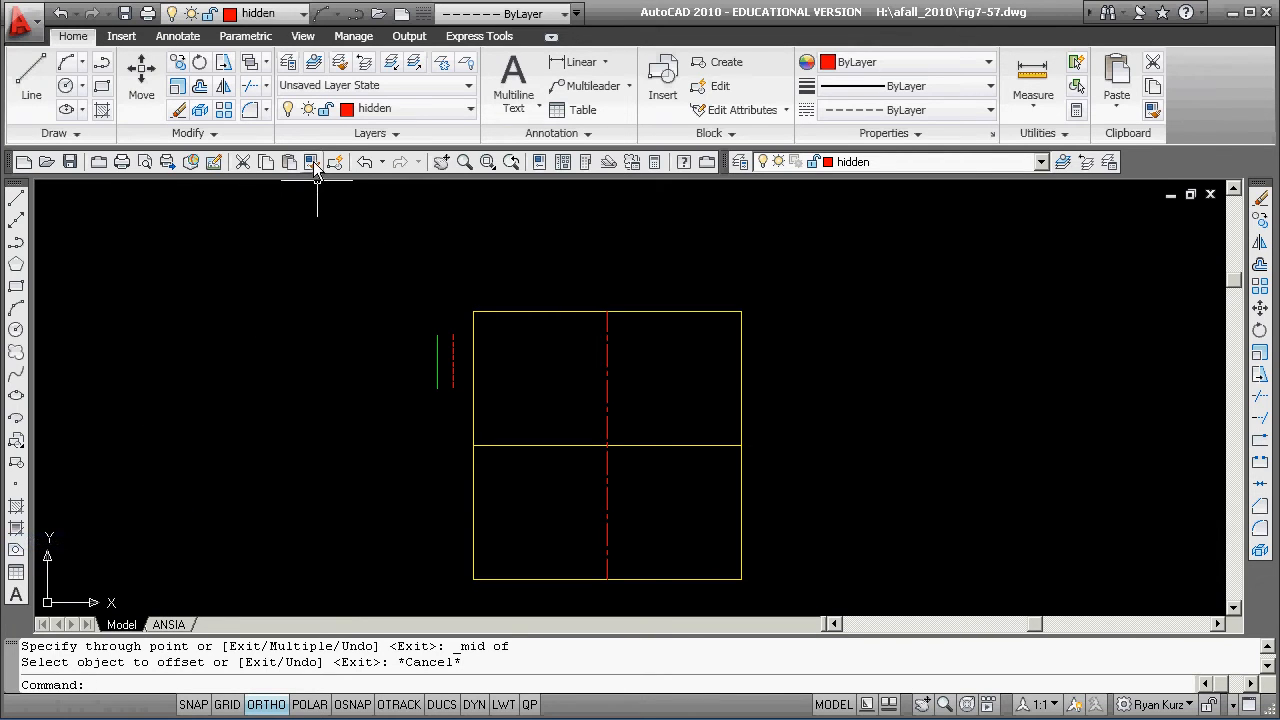
click(311, 162)
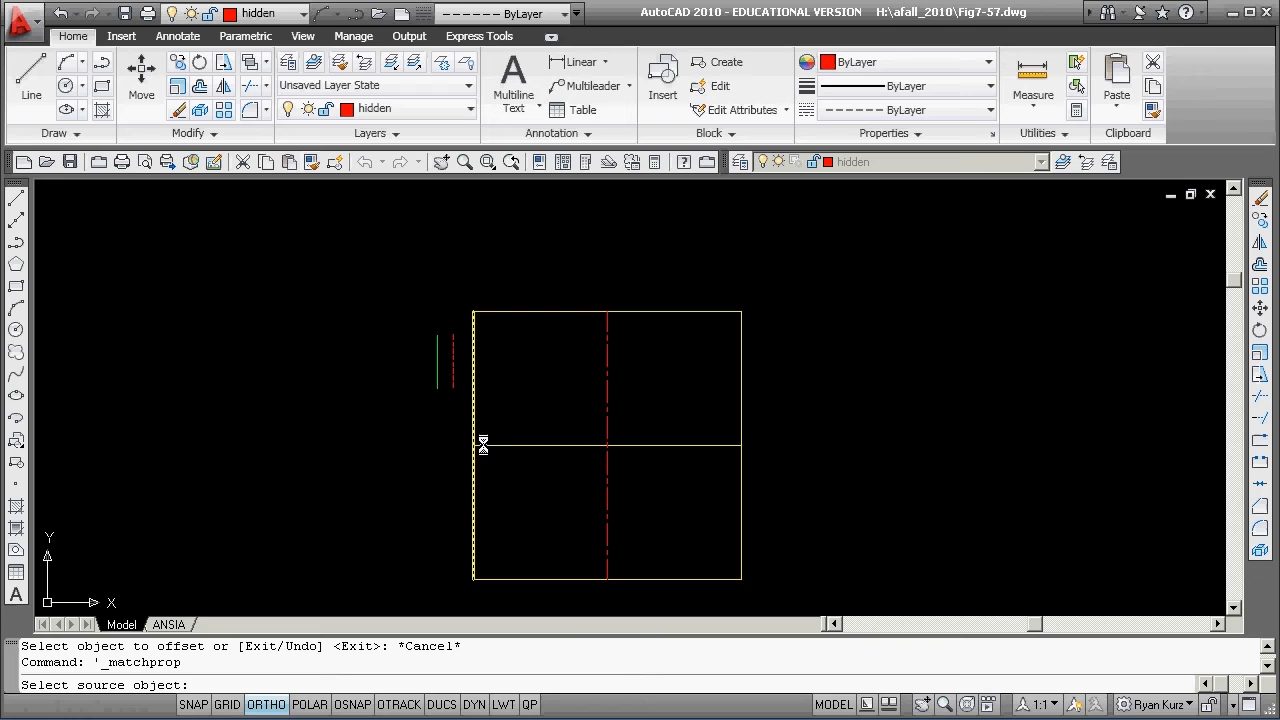
click(604, 406)
click(572, 445)
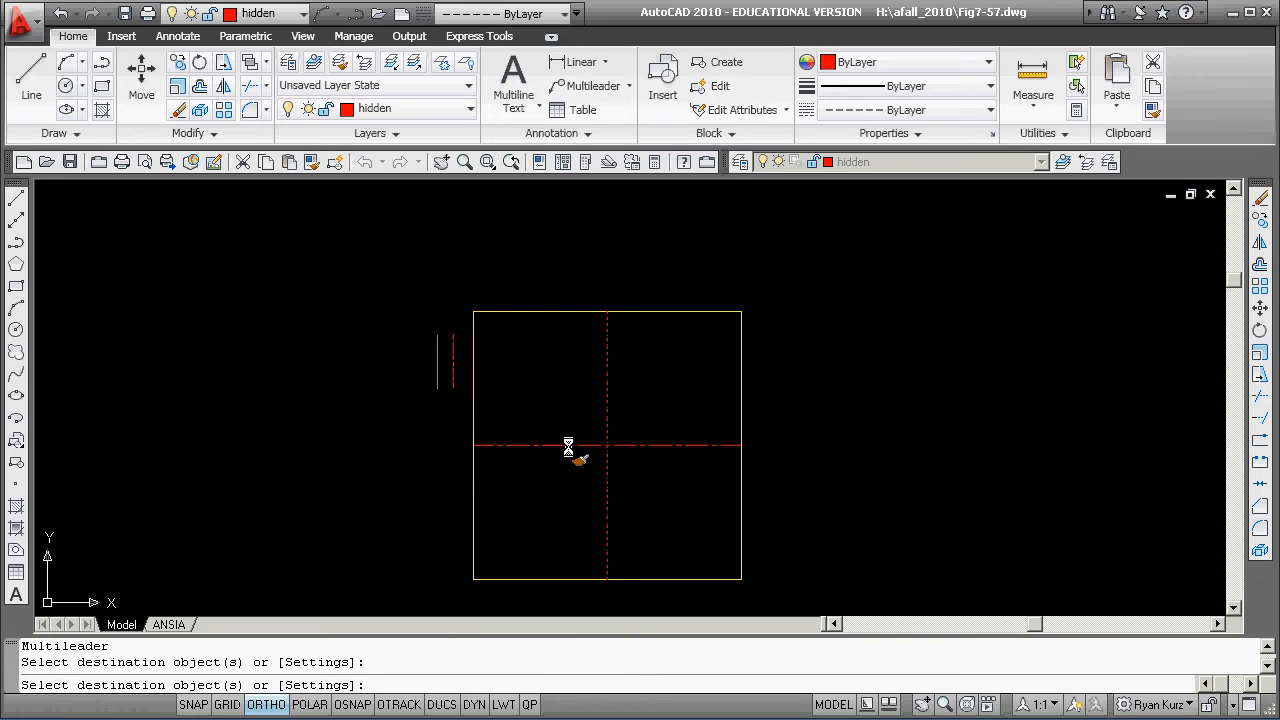
key(Escape)
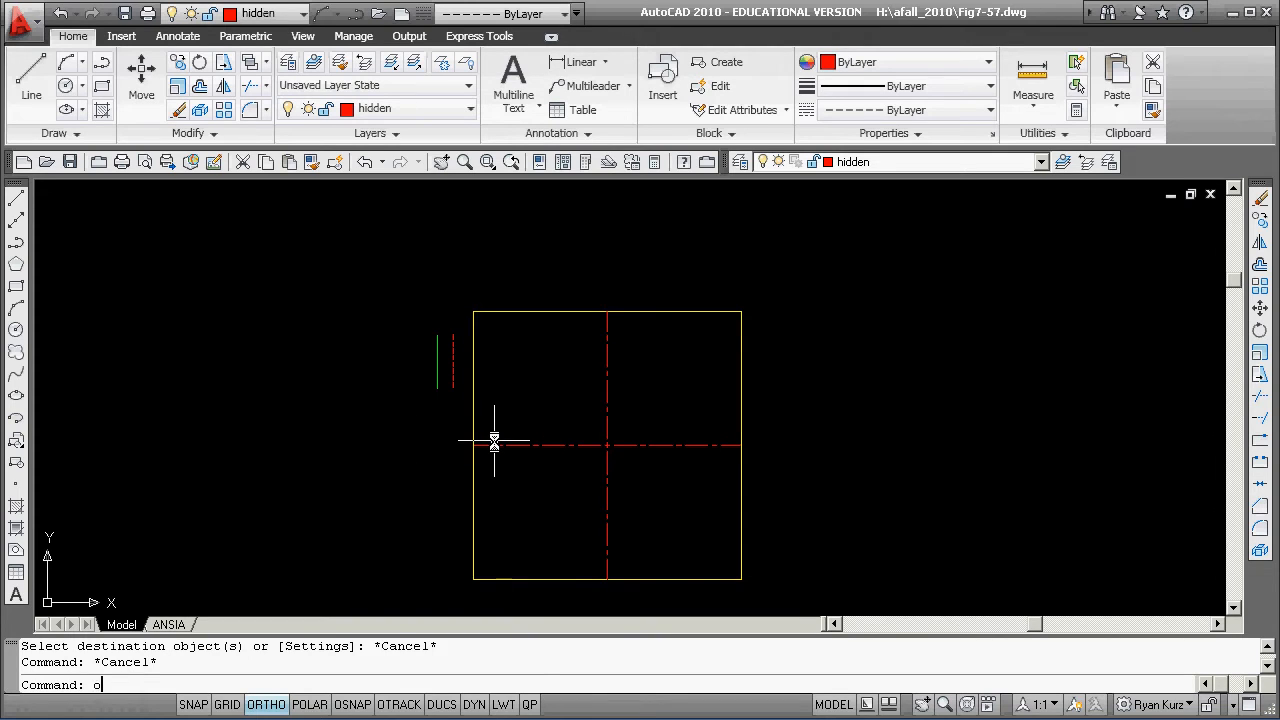
Offset the horizontal centerline downward by 82.55
key(Return)
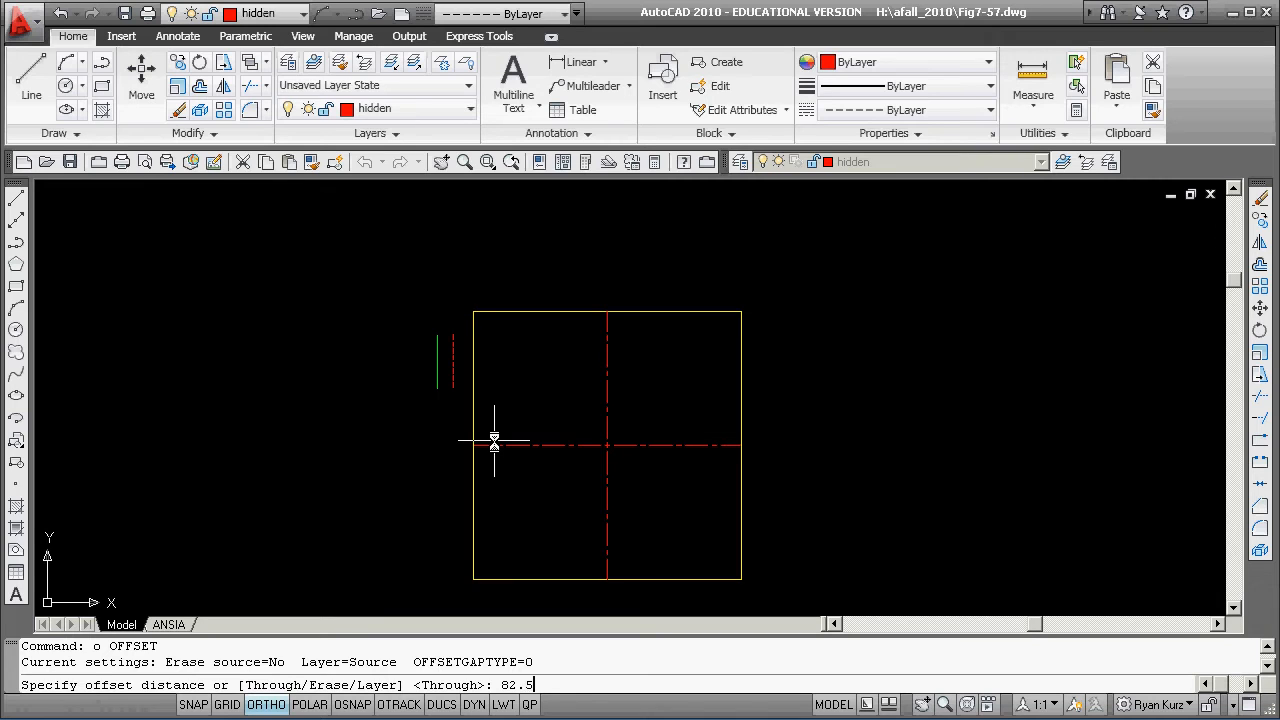
key(Return)
click(651, 445)
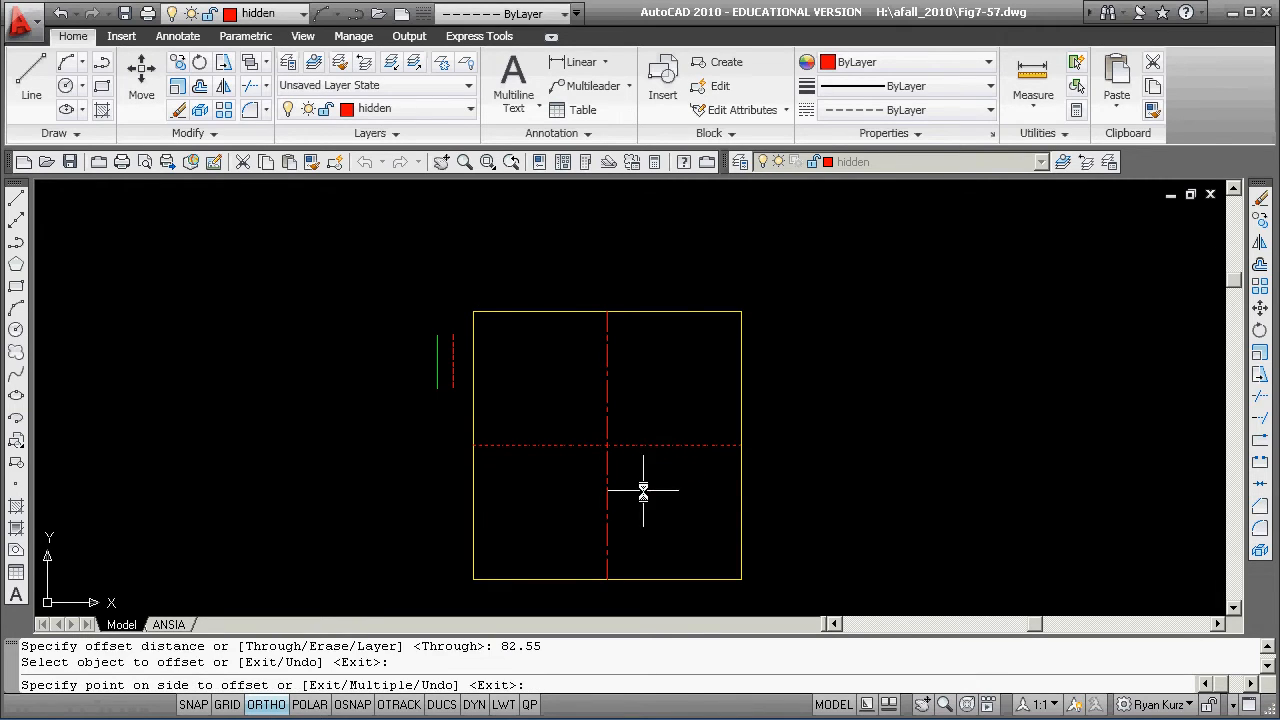
click(643, 492)
key(Return)
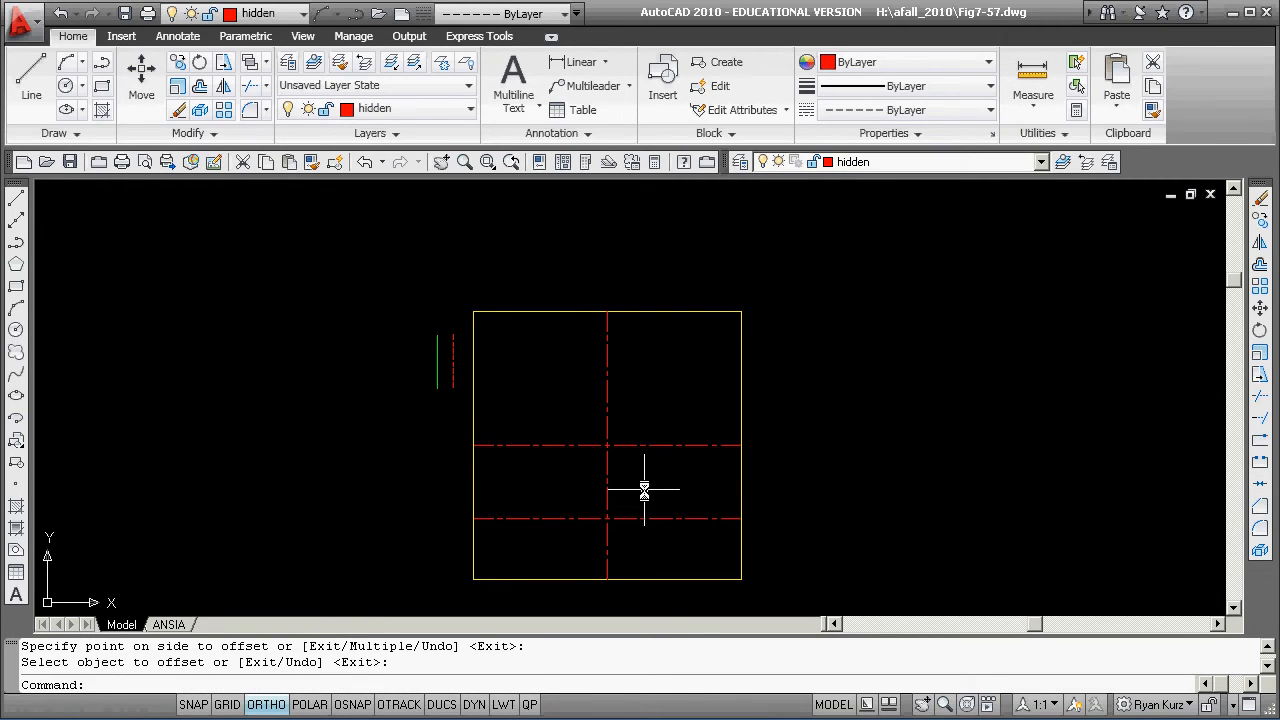
Match the lower offset line's properties to the green object-layer sample line outside the square
click(312, 161)
click(435, 376)
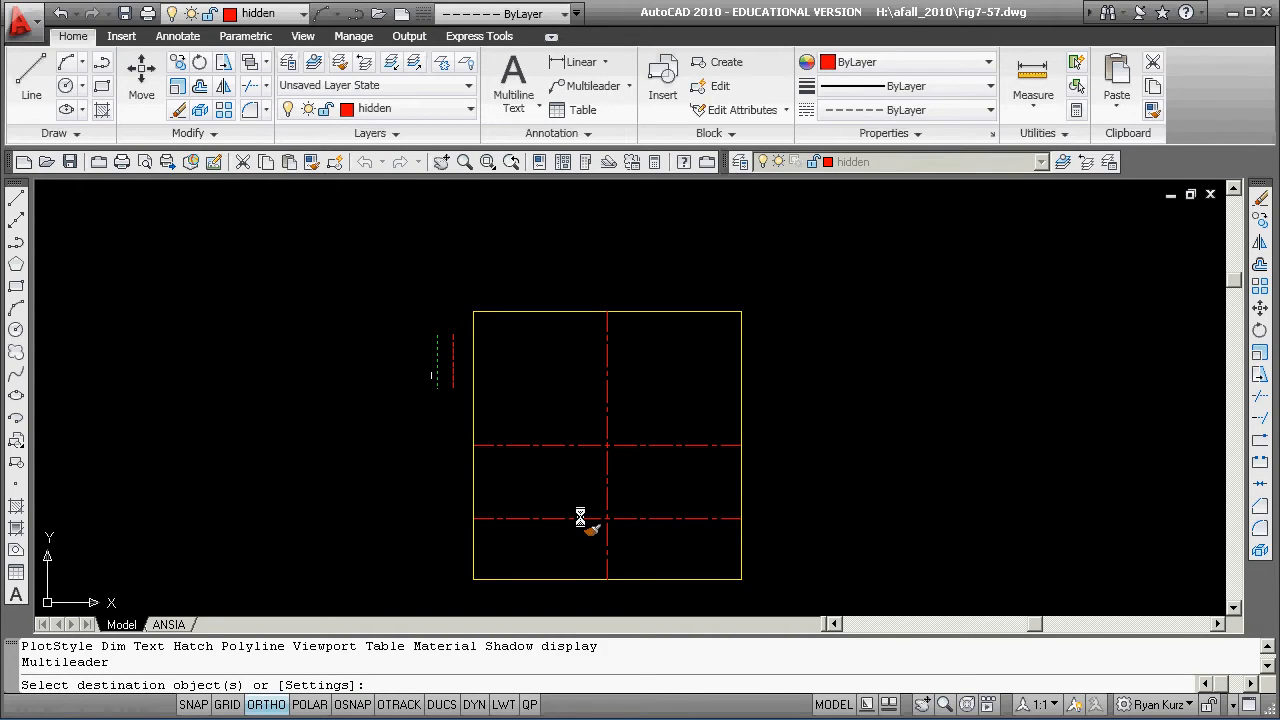
click(585, 518)
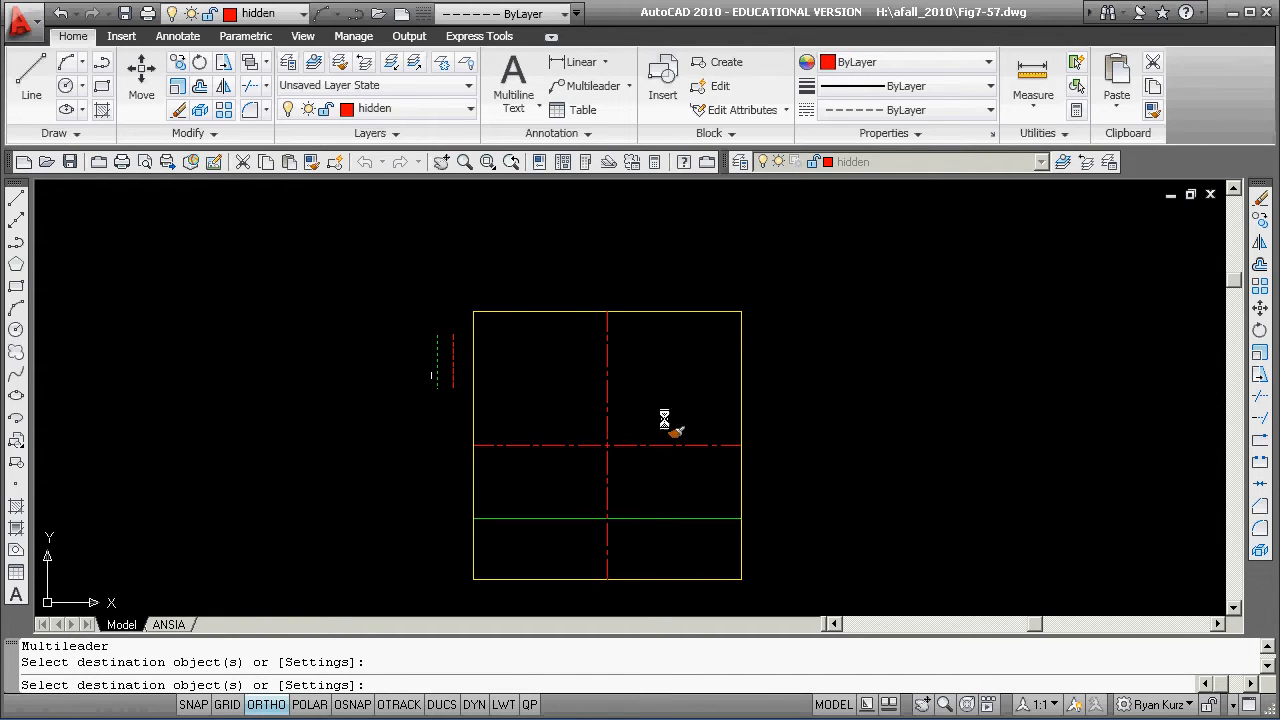
key(Escape)
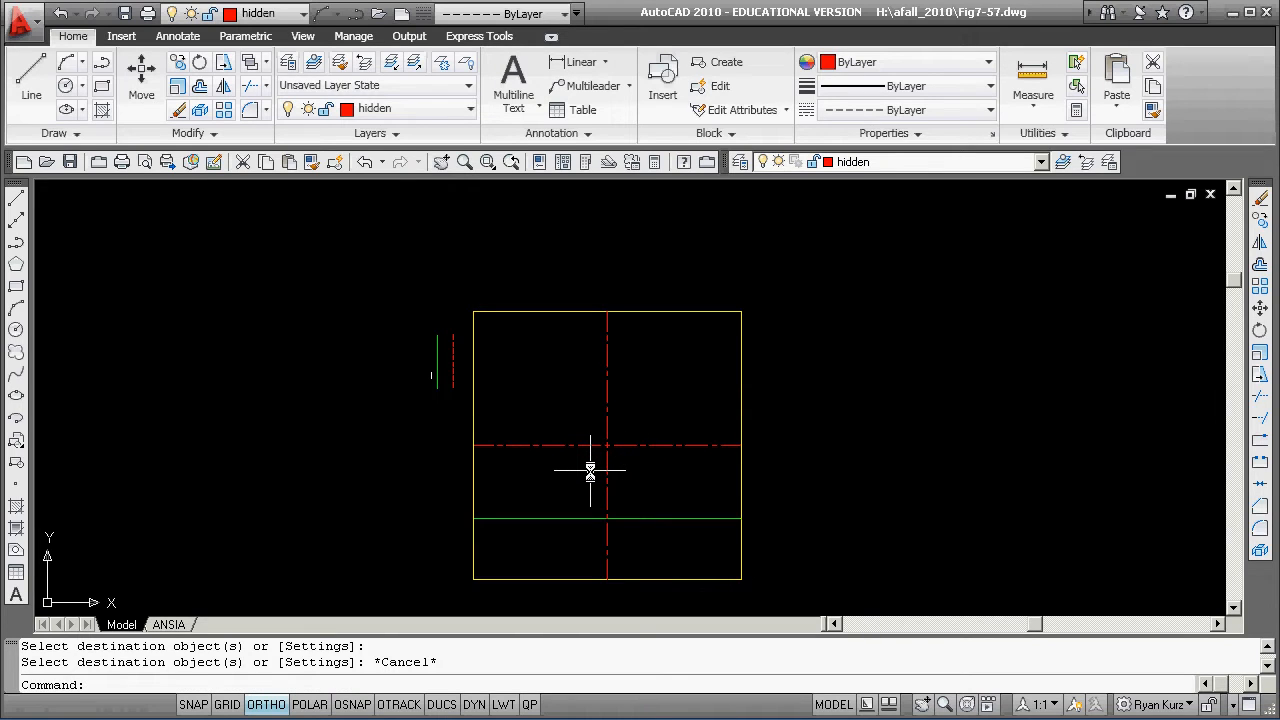
Offset the lower green horizontal line upward by 158.75
text(o)
key(Return)
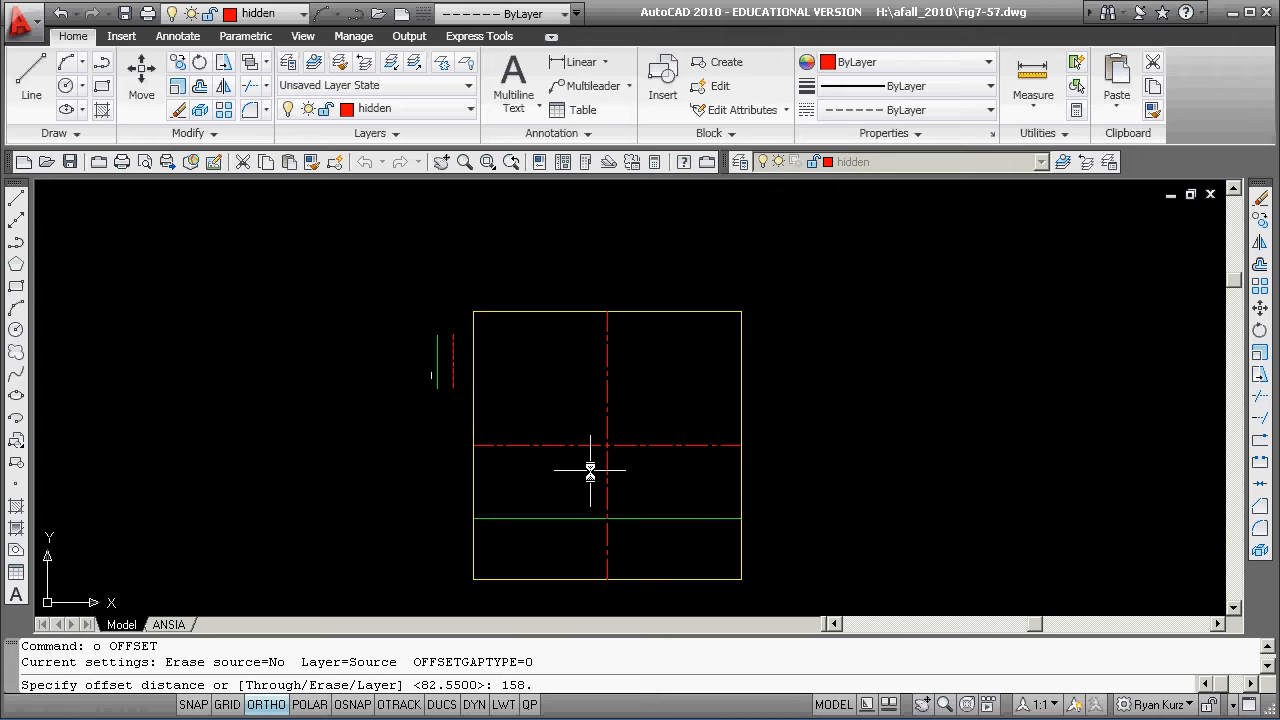
text(5)
key(Return)
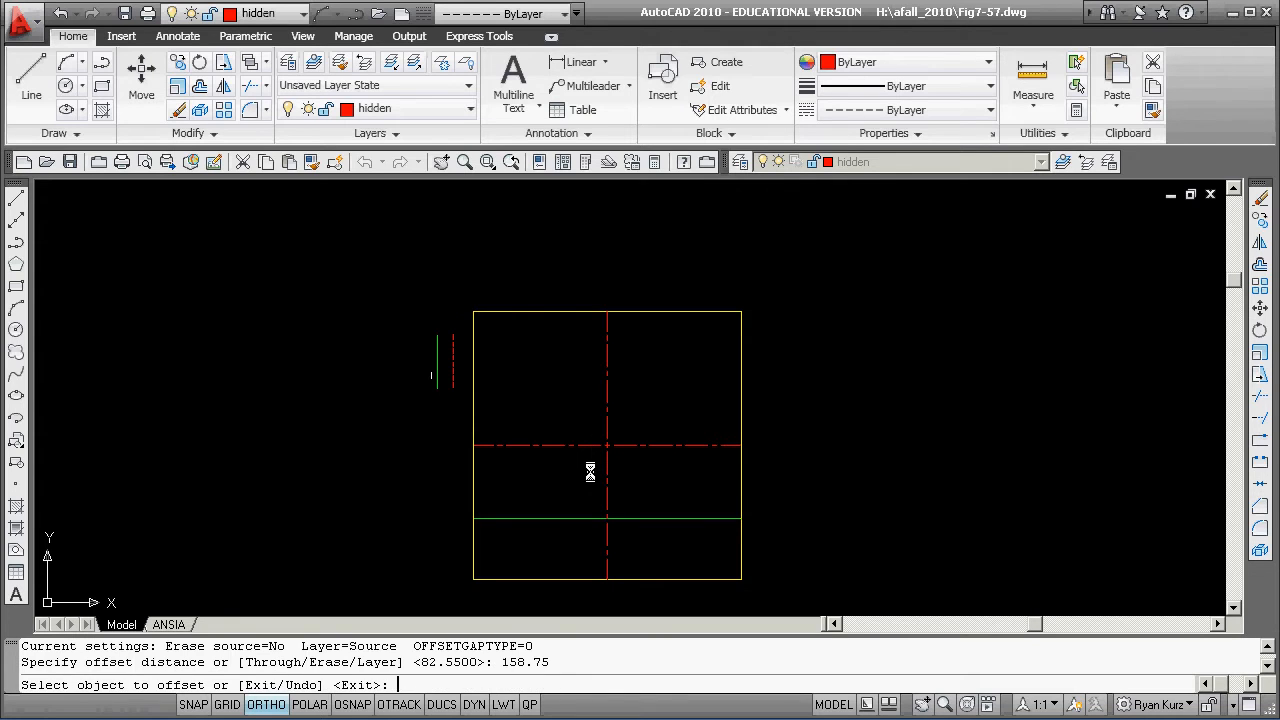
click(675, 519)
click(668, 487)
key(Return)
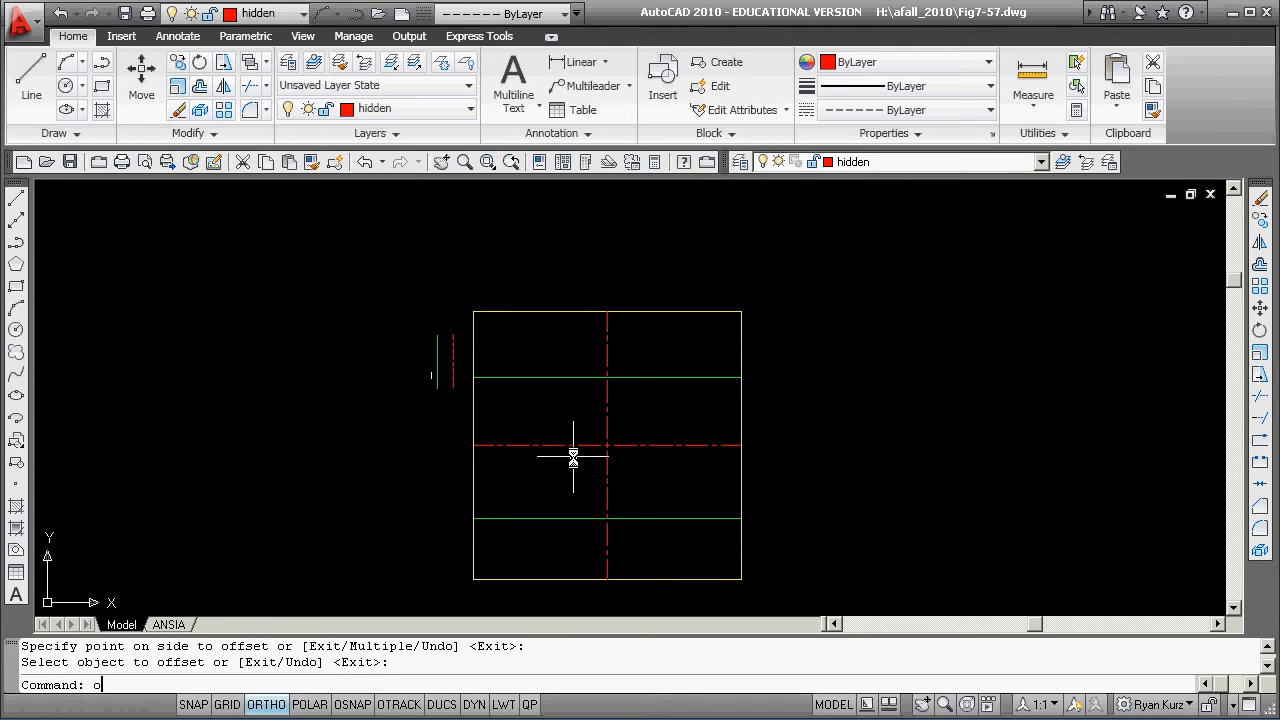
Offset the vertical centerline by 12.7 to both its right and left sides
key(Return)
text(12.7)
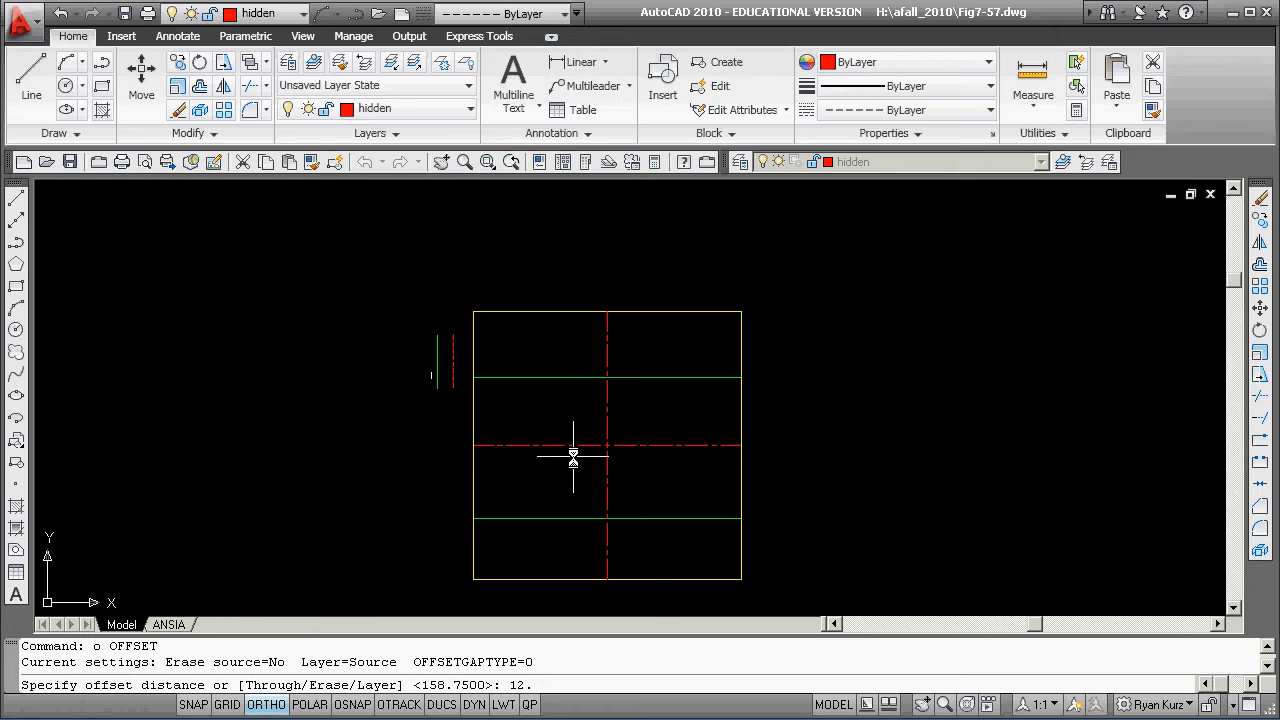
key(Return)
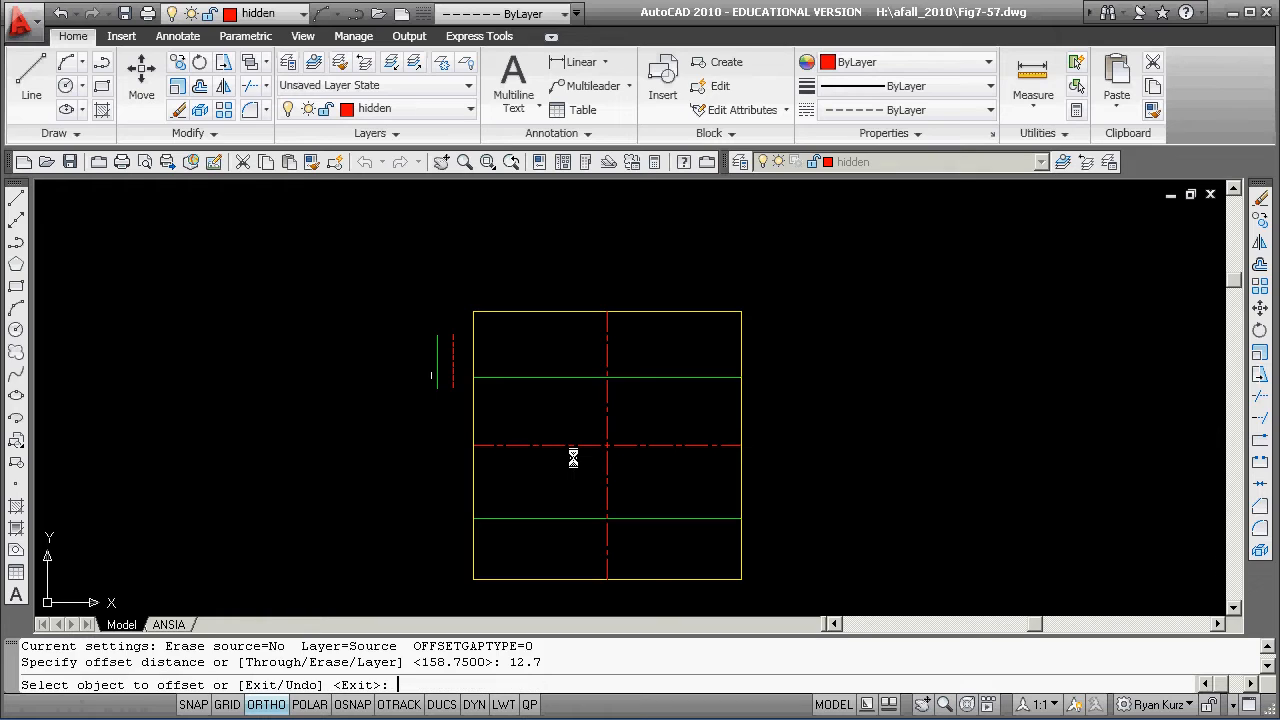
click(604, 392)
click(626, 391)
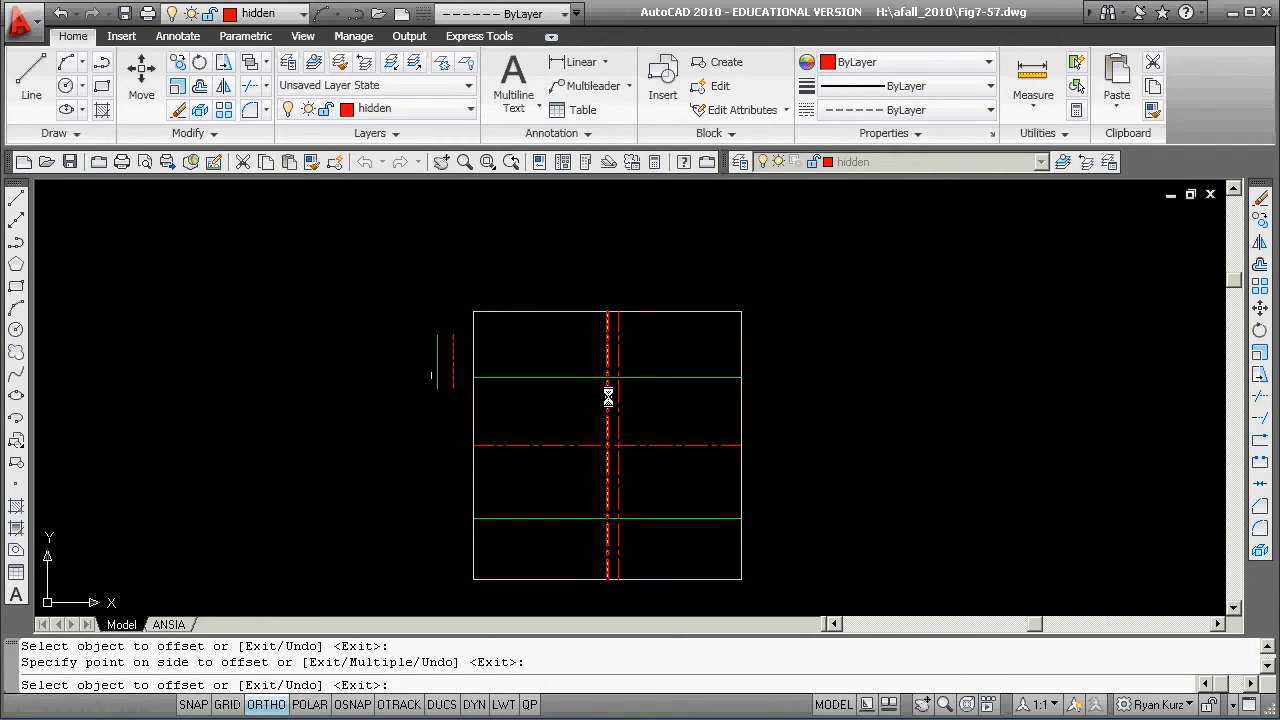
click(605, 393)
click(596, 397)
key(Return)
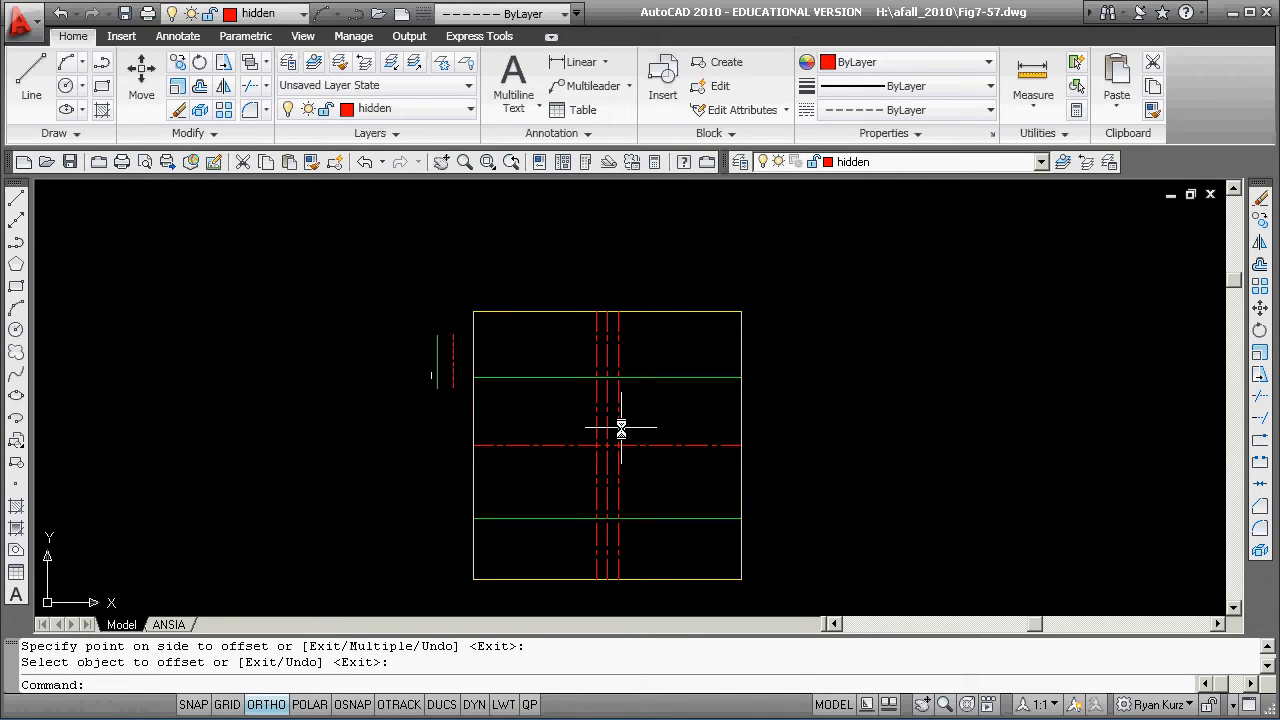
Offset the vertical centerline by 20.14 to both its right and left sides
key(Return)
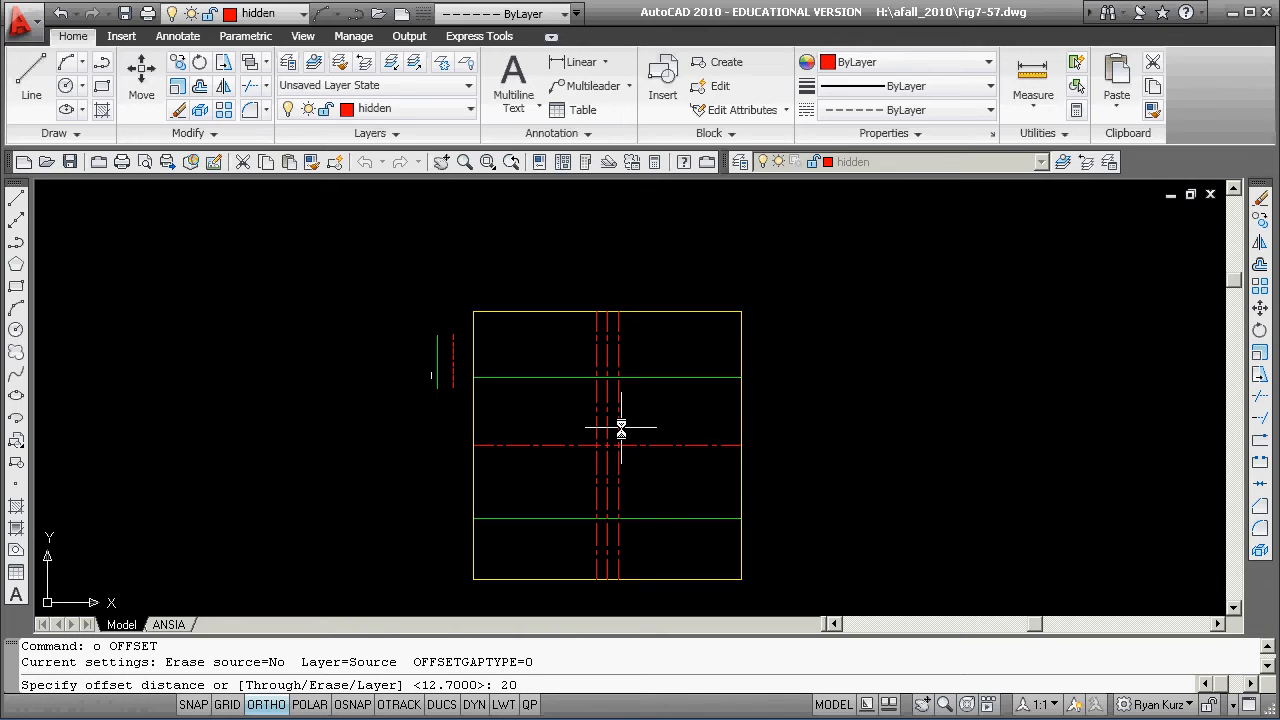
key(Return)
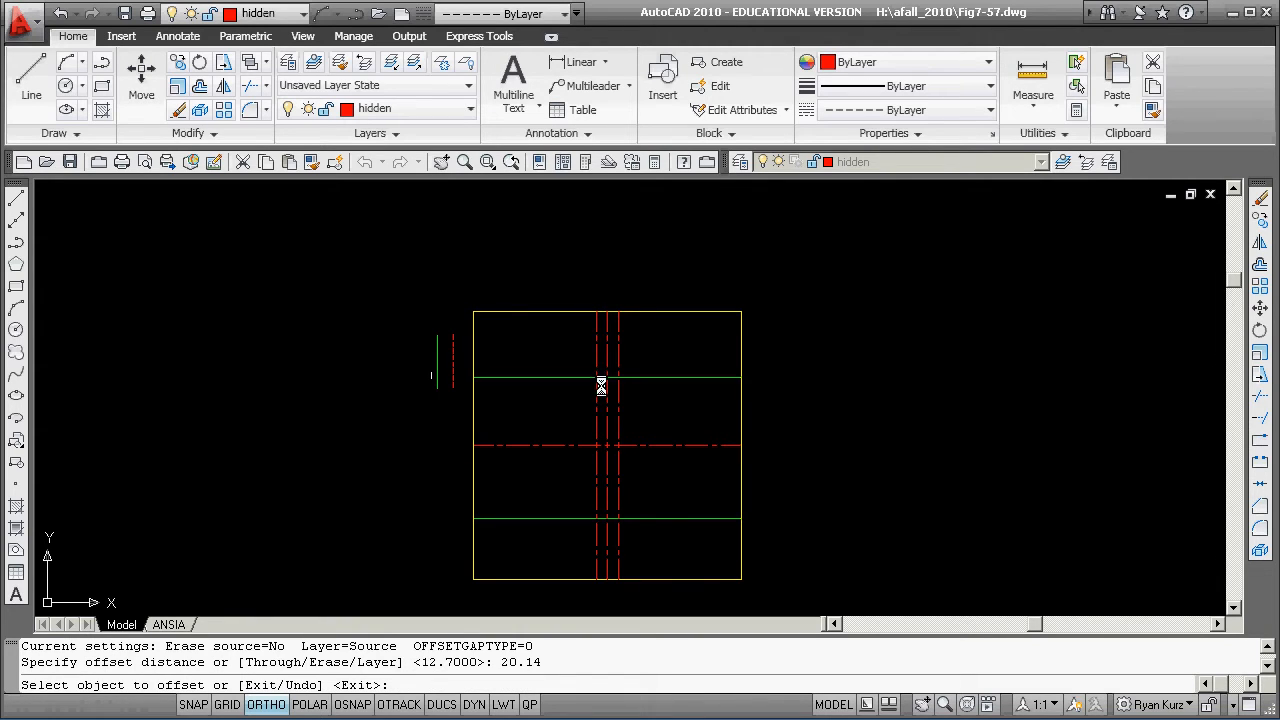
click(608, 393)
click(640, 388)
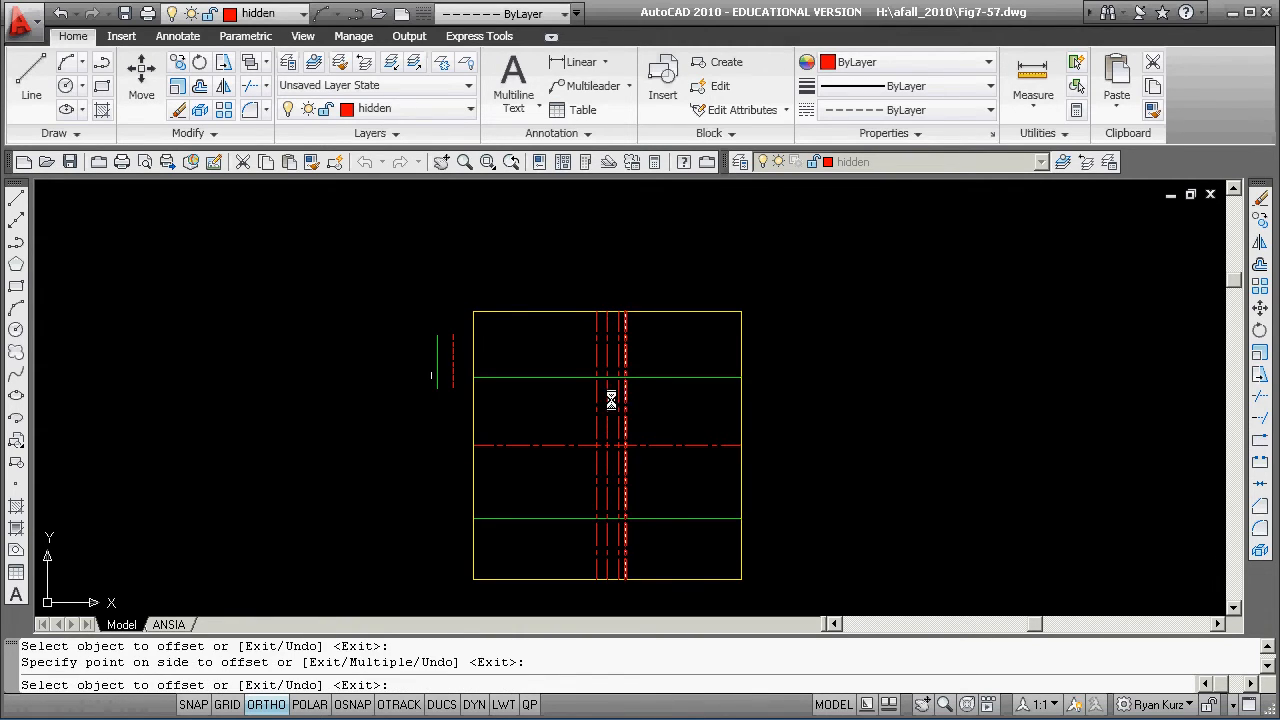
click(607, 397)
click(574, 399)
key(Return)
click(584, 400)
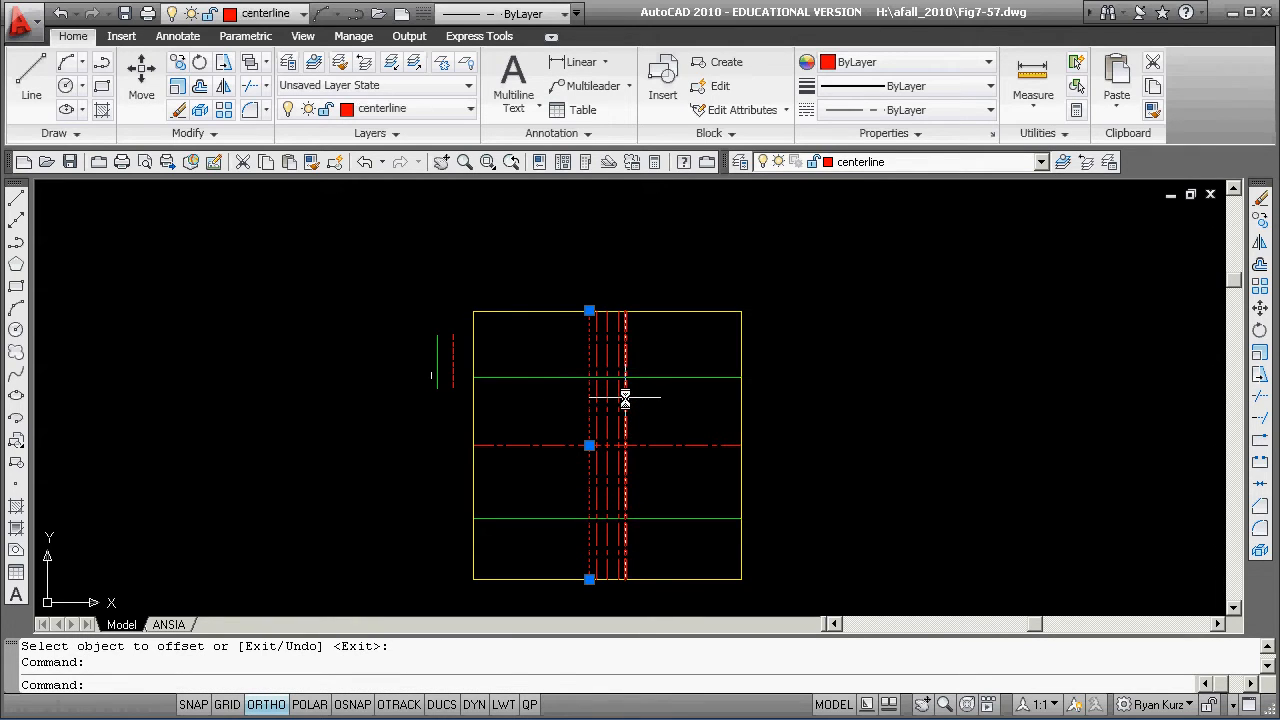
key(Escape)
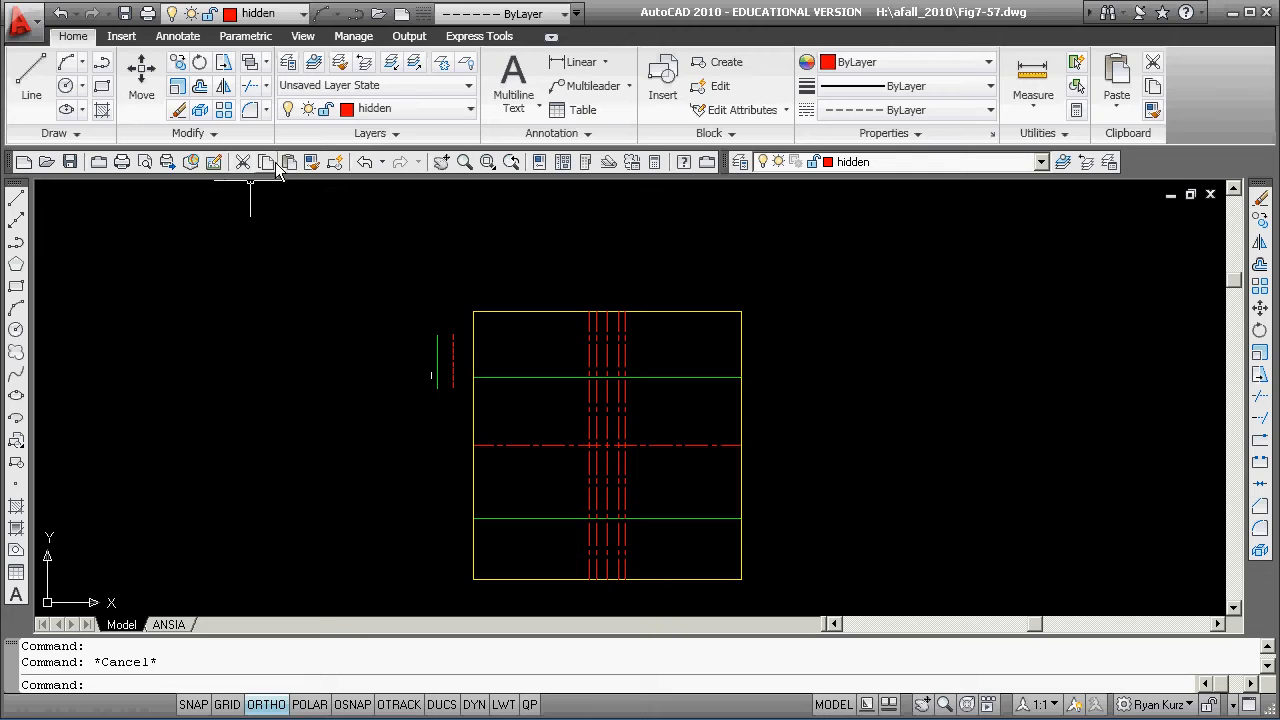
Match the two outermost offset vertical lines' properties to the upper green horizontal object line
click(311, 163)
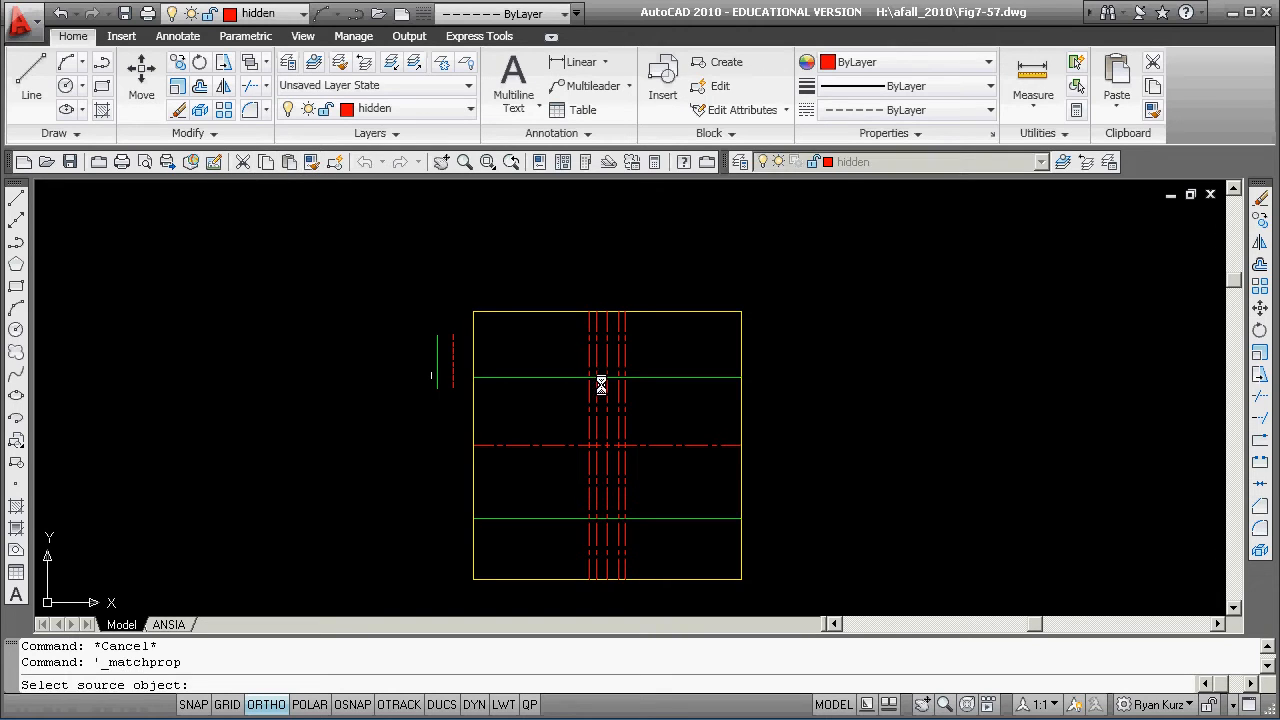
click(572, 377)
click(590, 392)
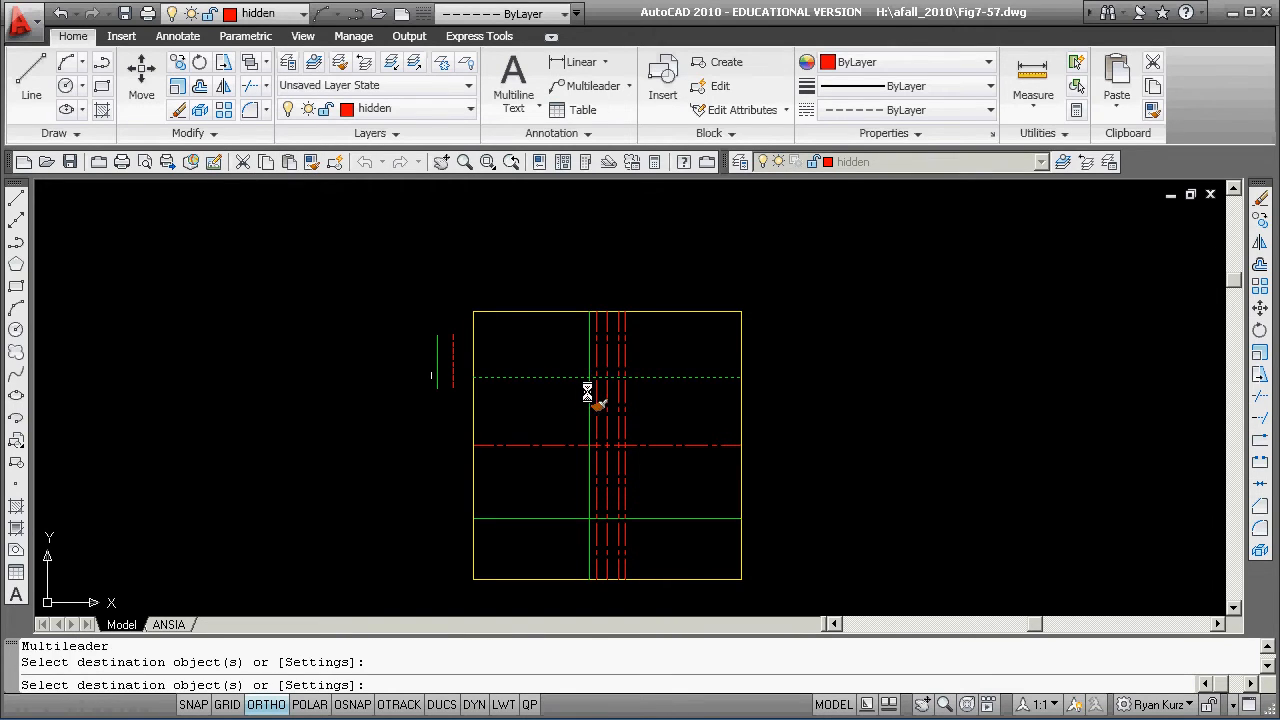
key(Return)
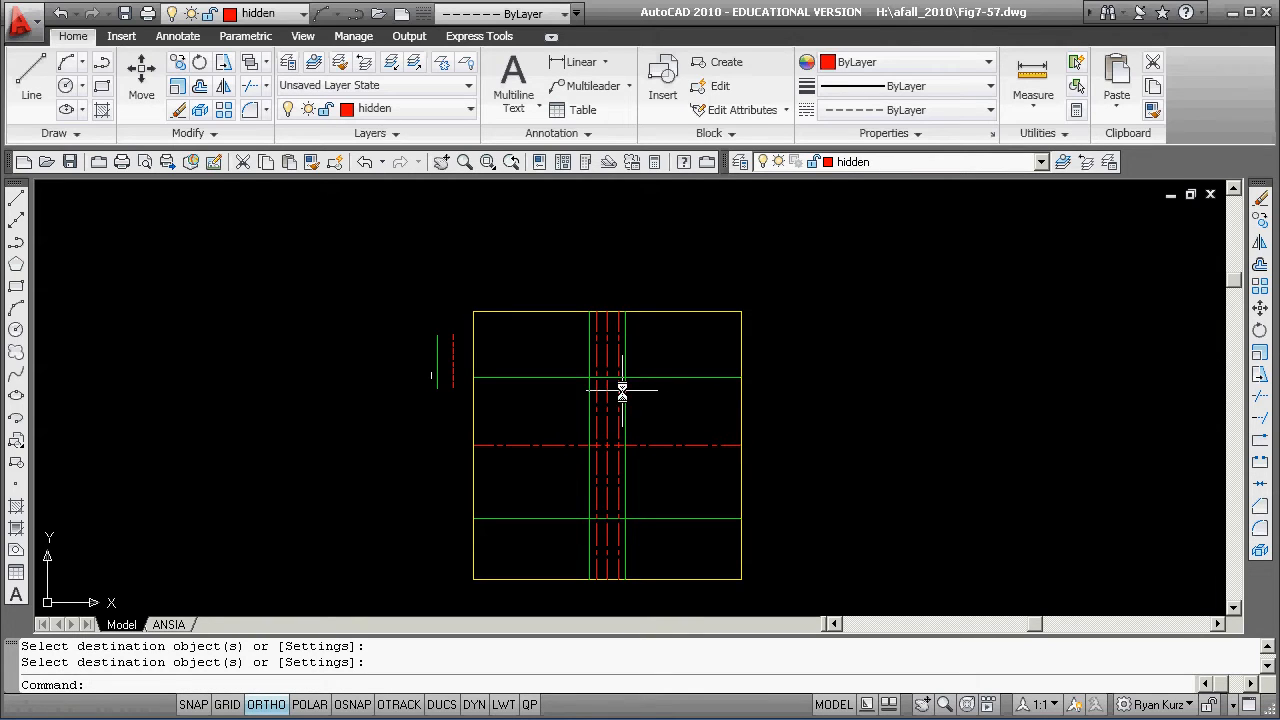
Create a new layer named questions
click(741, 162)
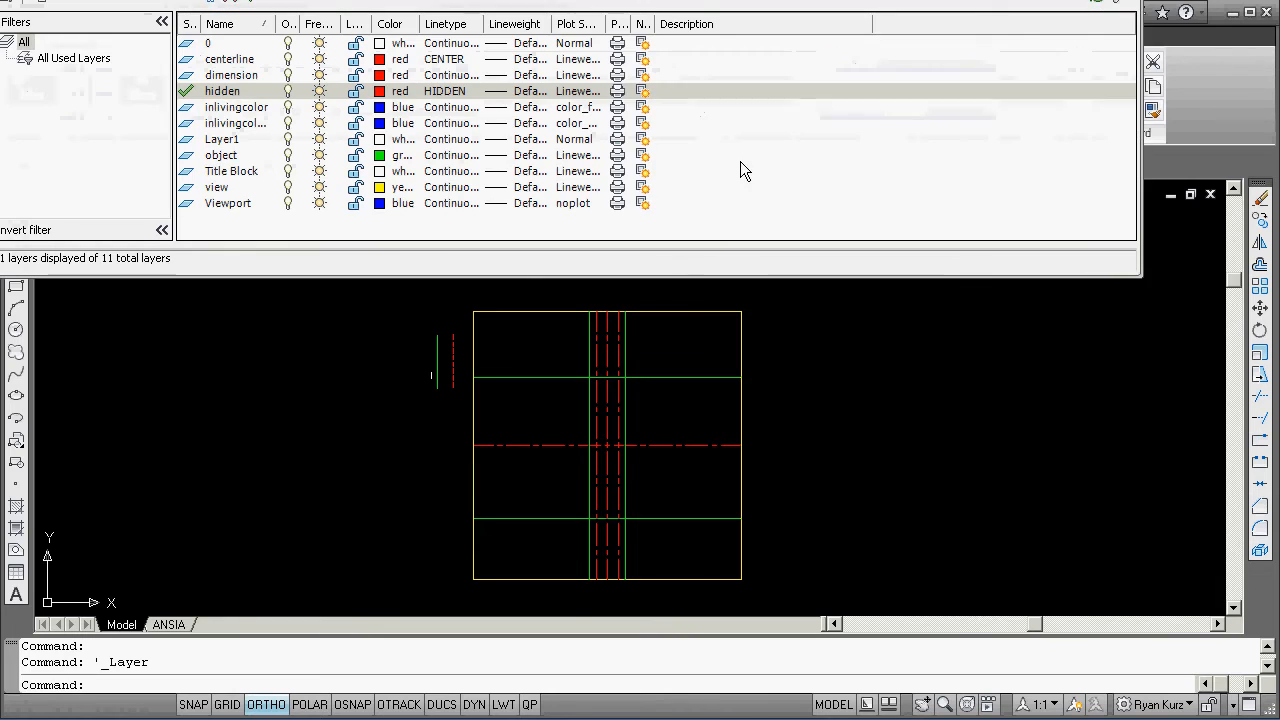
click(186, 4)
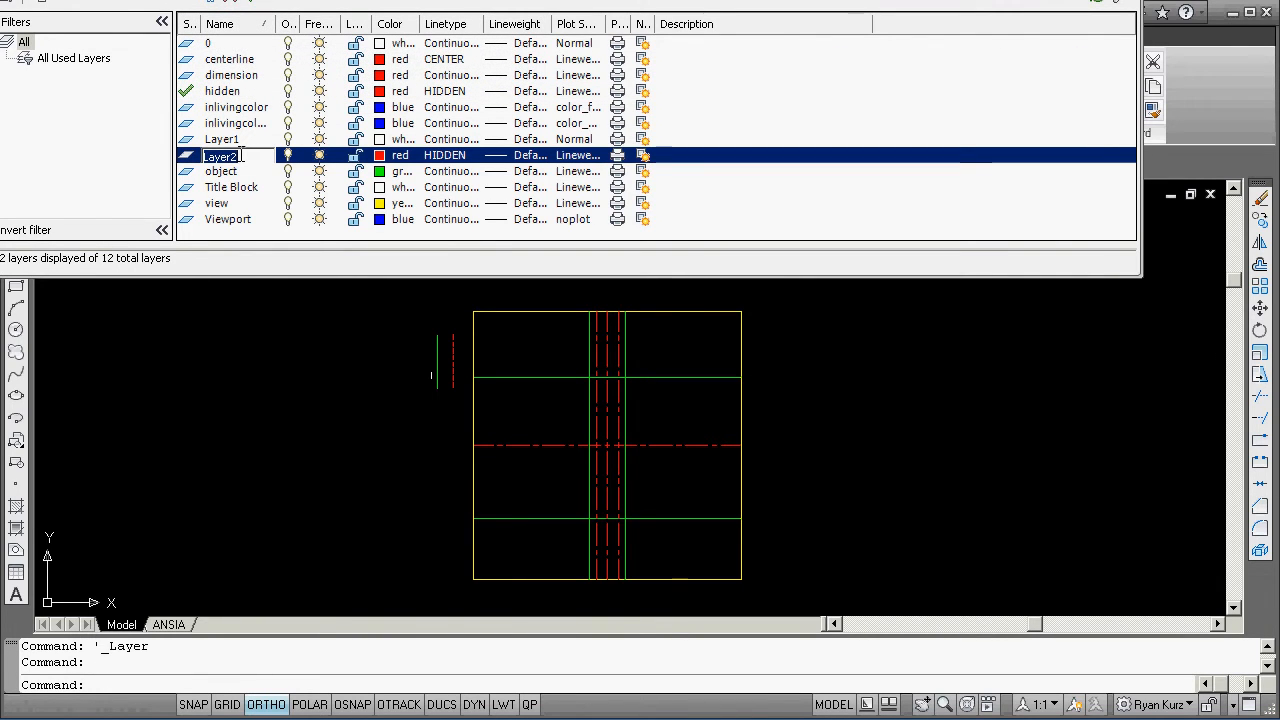
text(quest)
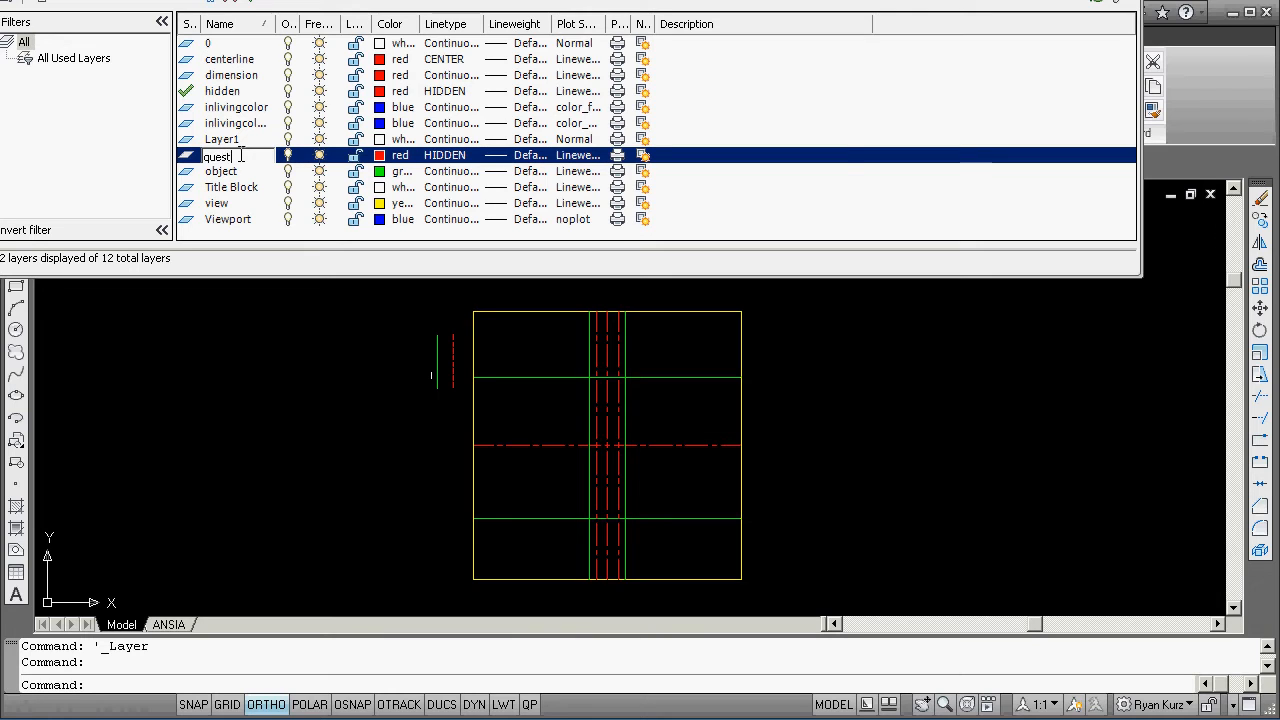
text(ions)
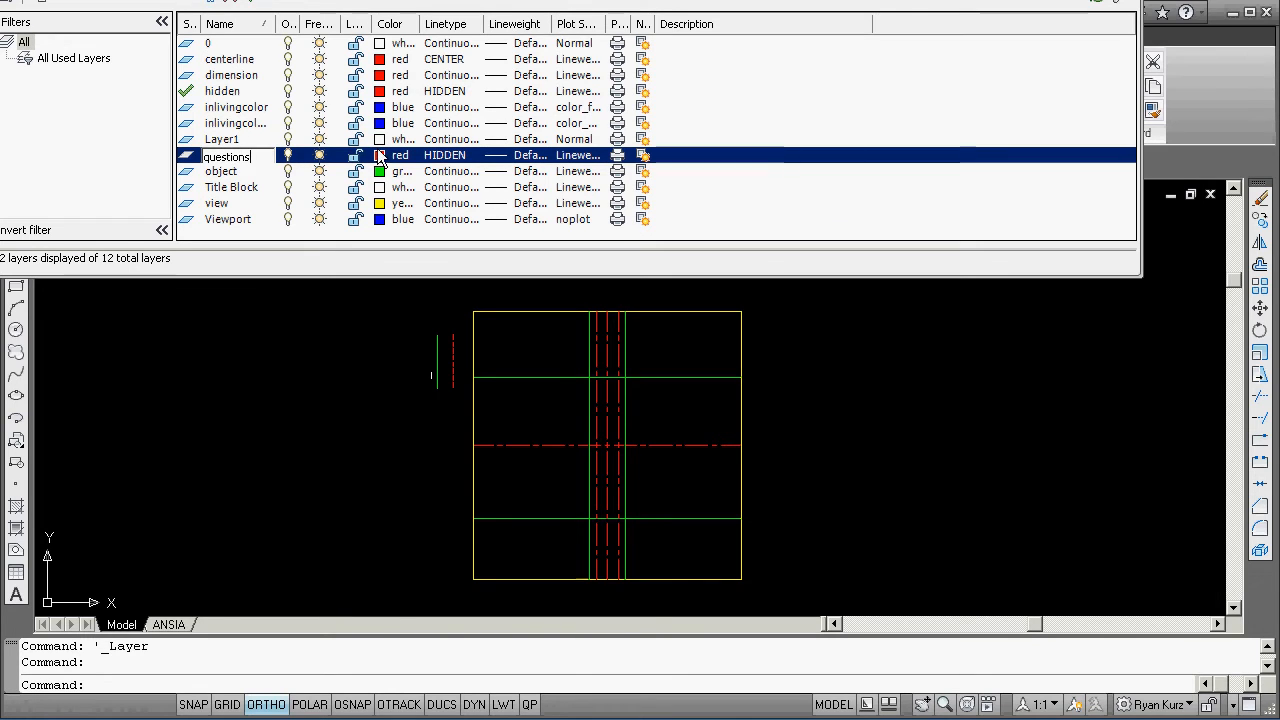
Set the questions layer's color to cyan and make it the current layer
click(379, 157)
click(379, 157)
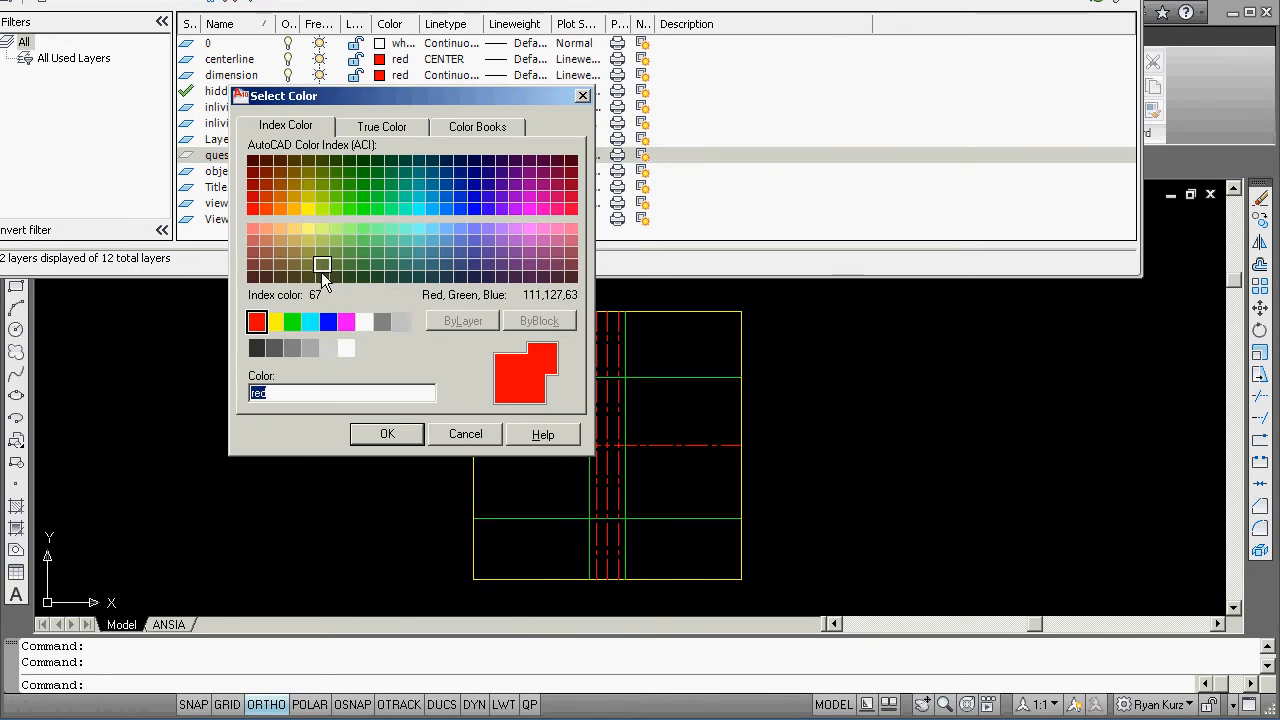
click(310, 321)
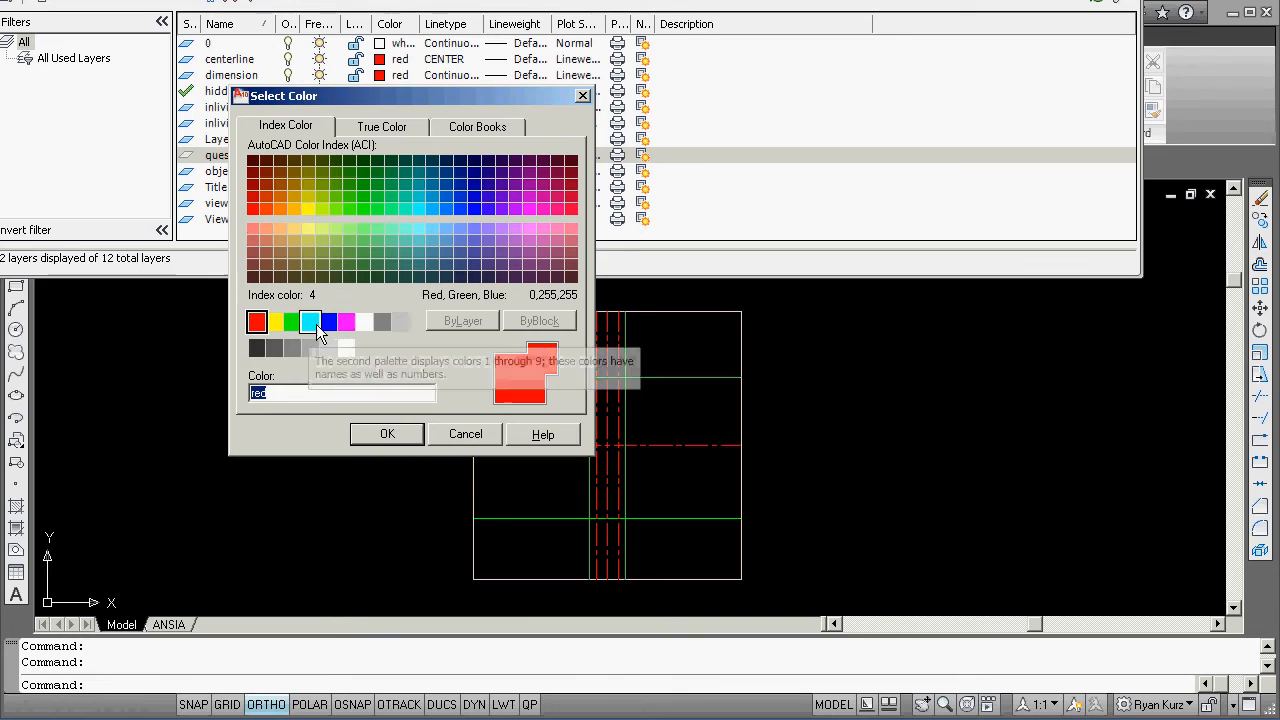
click(387, 434)
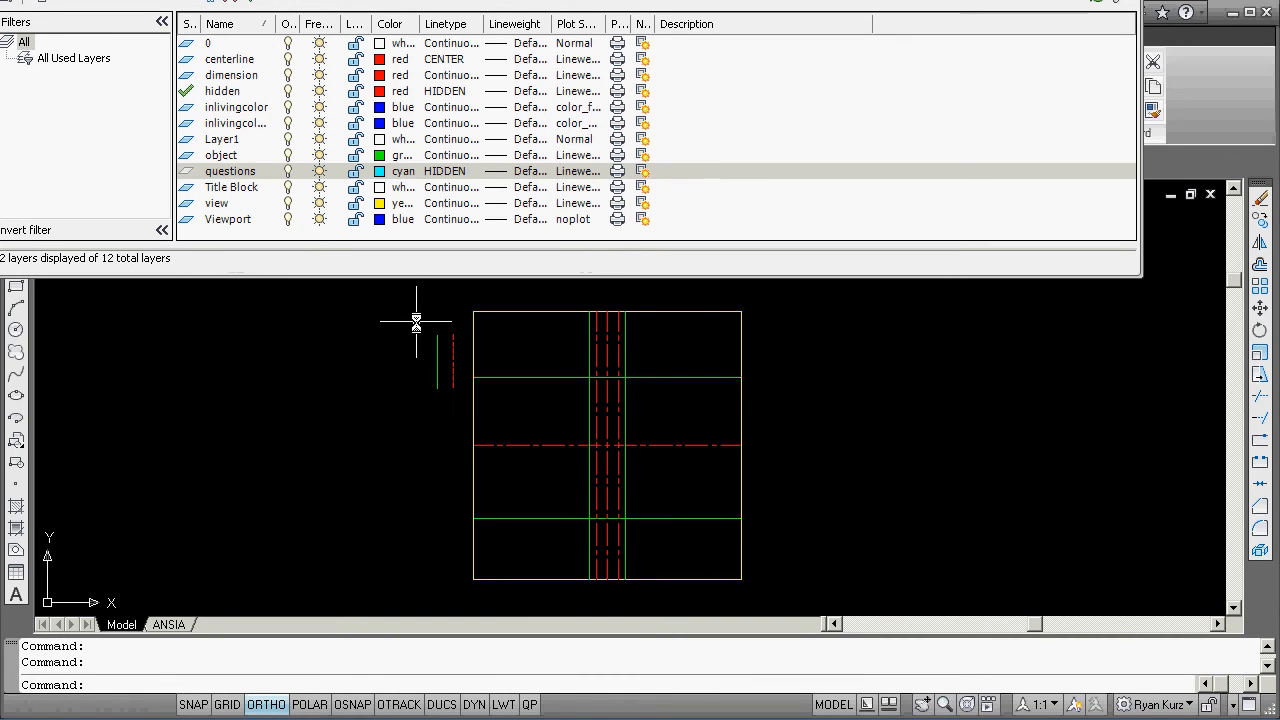
double_click(190, 174)
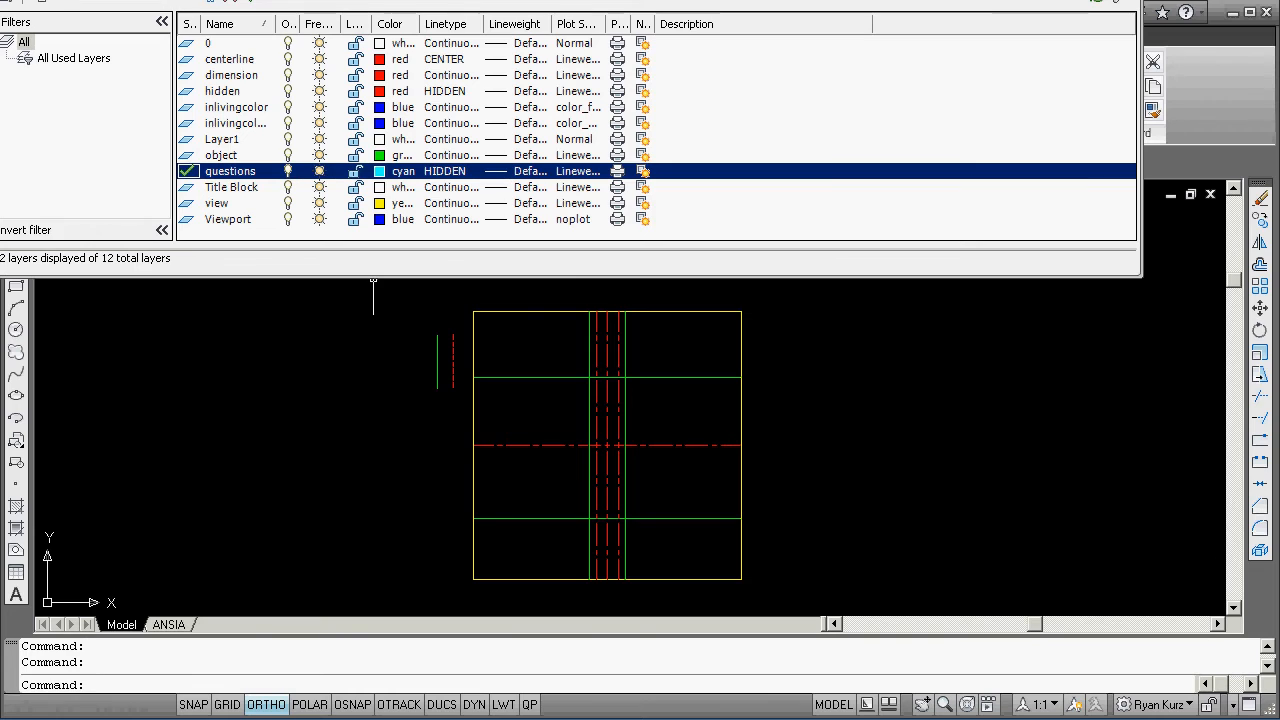
click(504, 397)
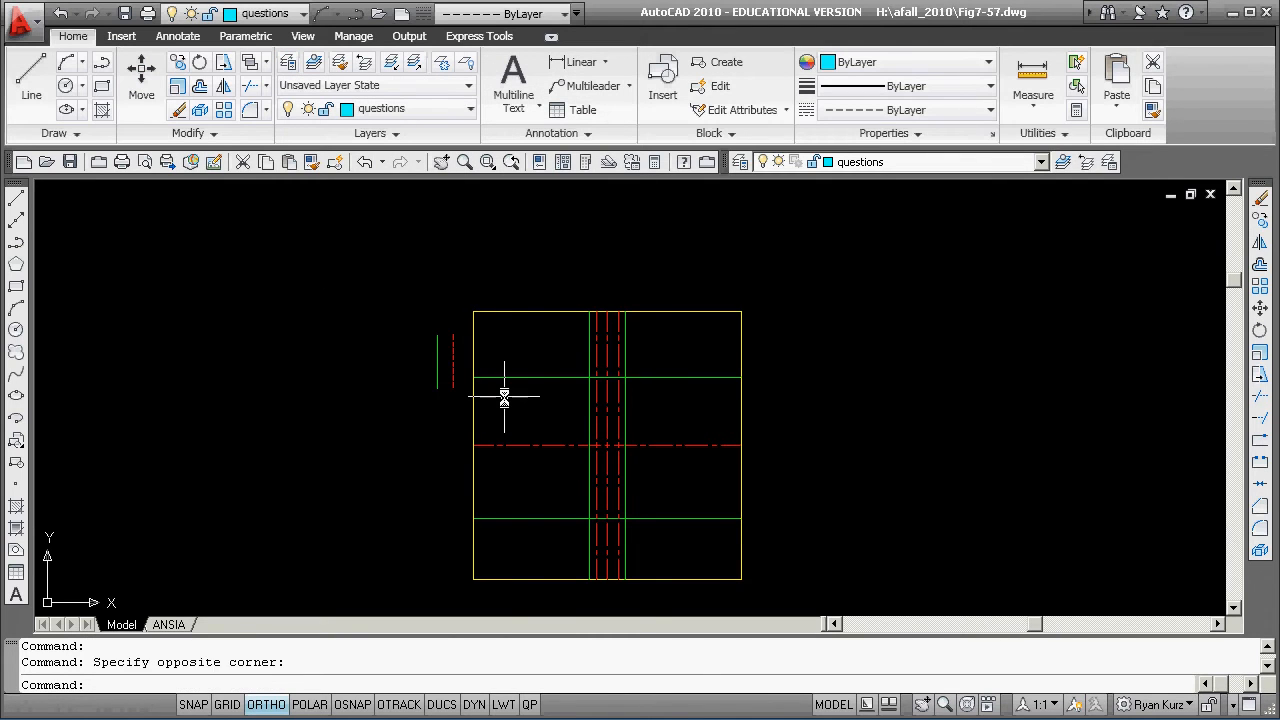
key(Escape)
Move the two outermost green vertical lines to the questions layer
click(589, 397)
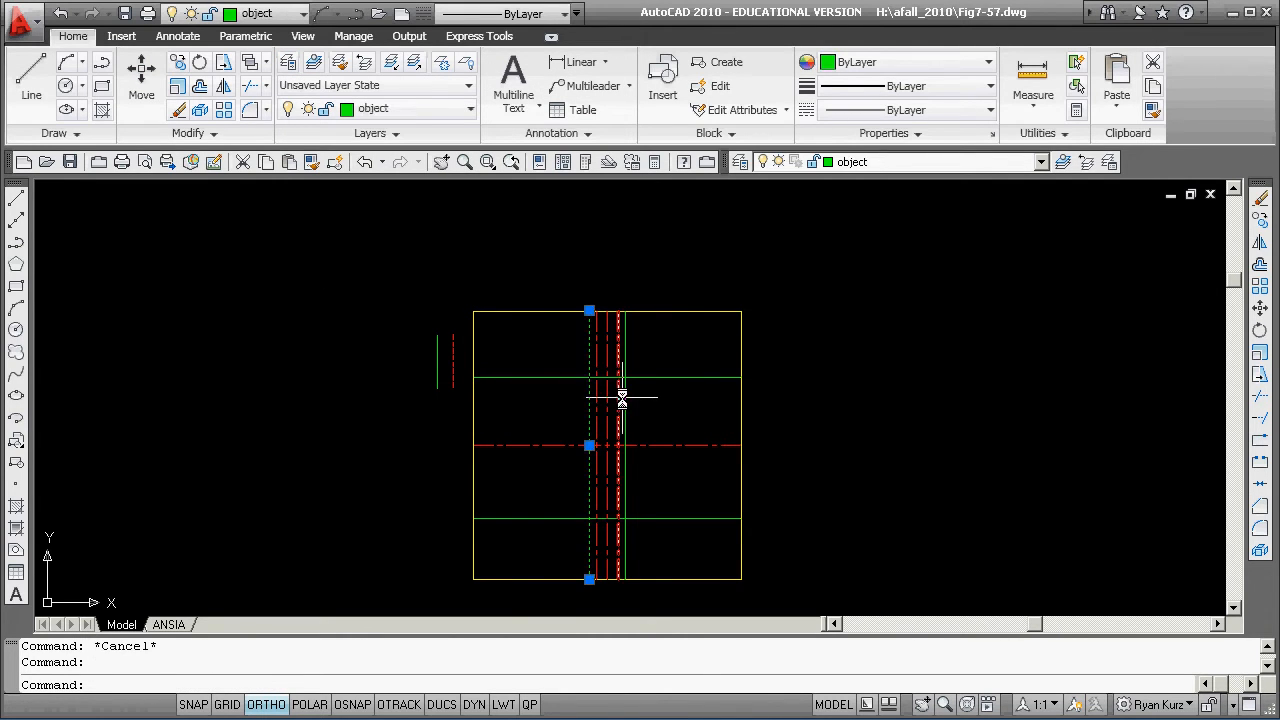
click(624, 397)
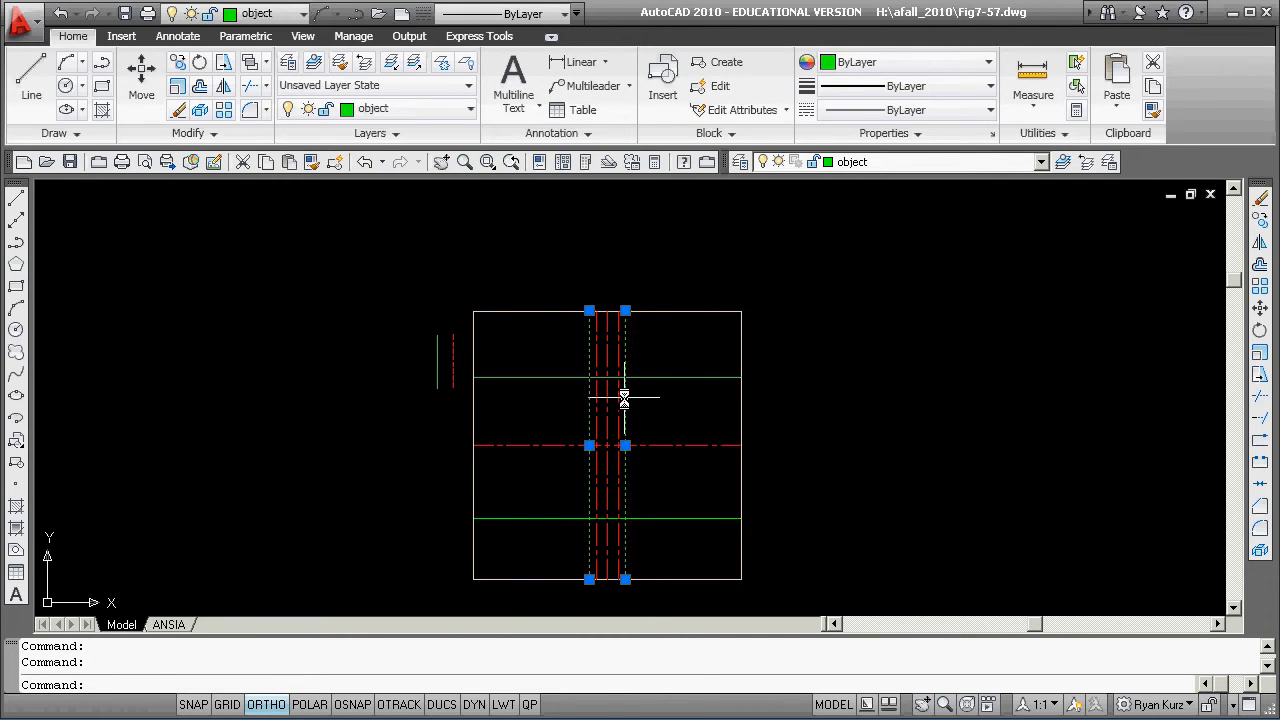
click(1040, 164)
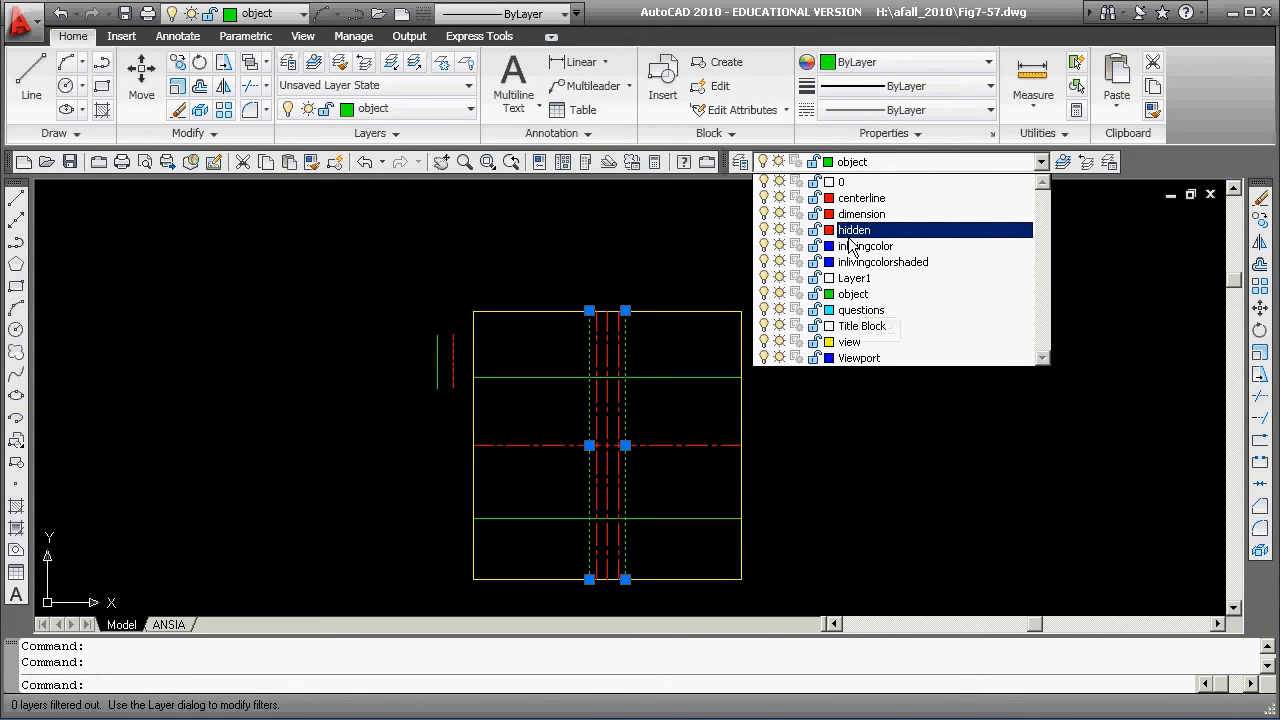
click(860, 310)
key(Escape)
key(Escape)
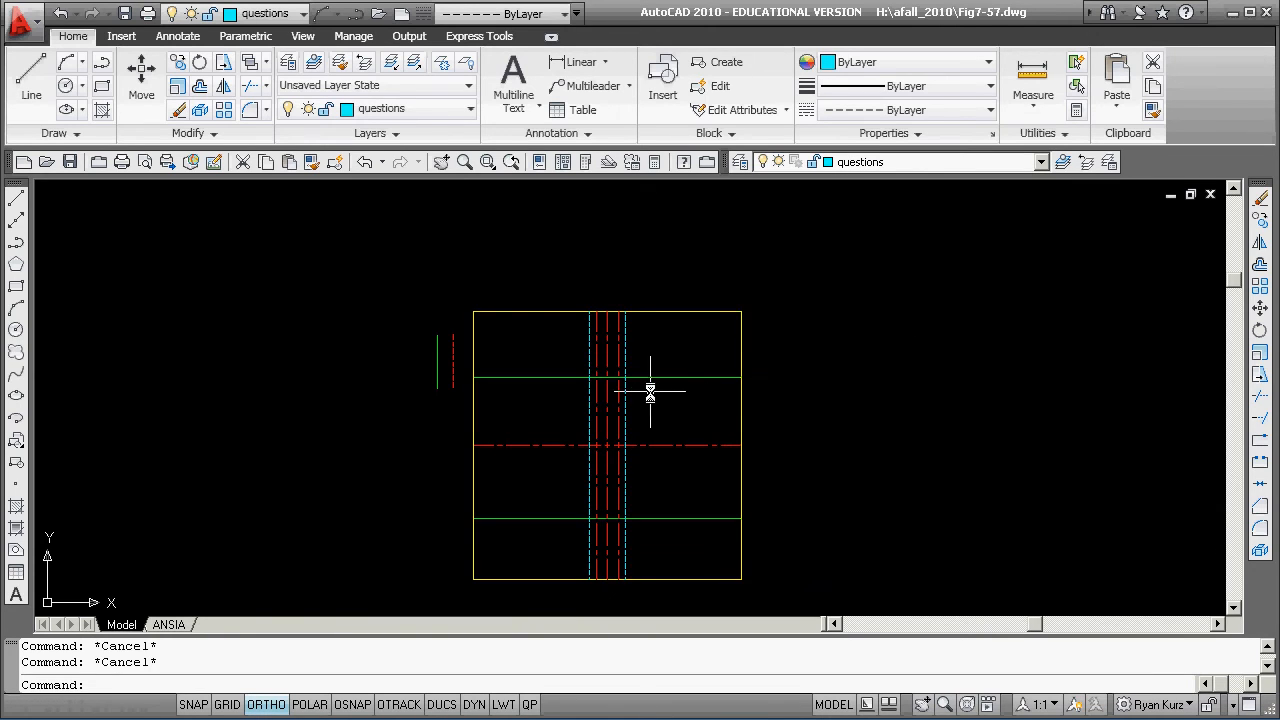
Turn Ortho off and break both cyan vertical lines where they cross the upper green horizontal line
scroll(640, 390, up, 5)
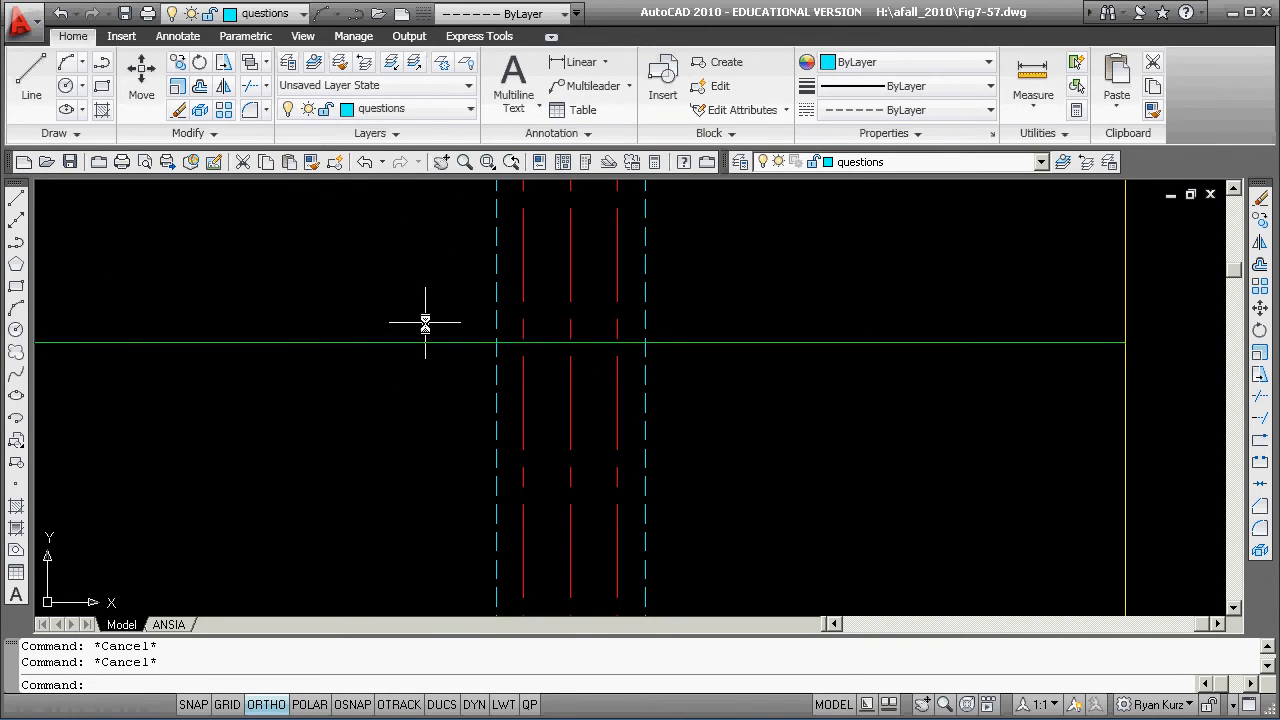
scroll(423, 317, down, 4)
middle_drag(474, 376, 443, 314)
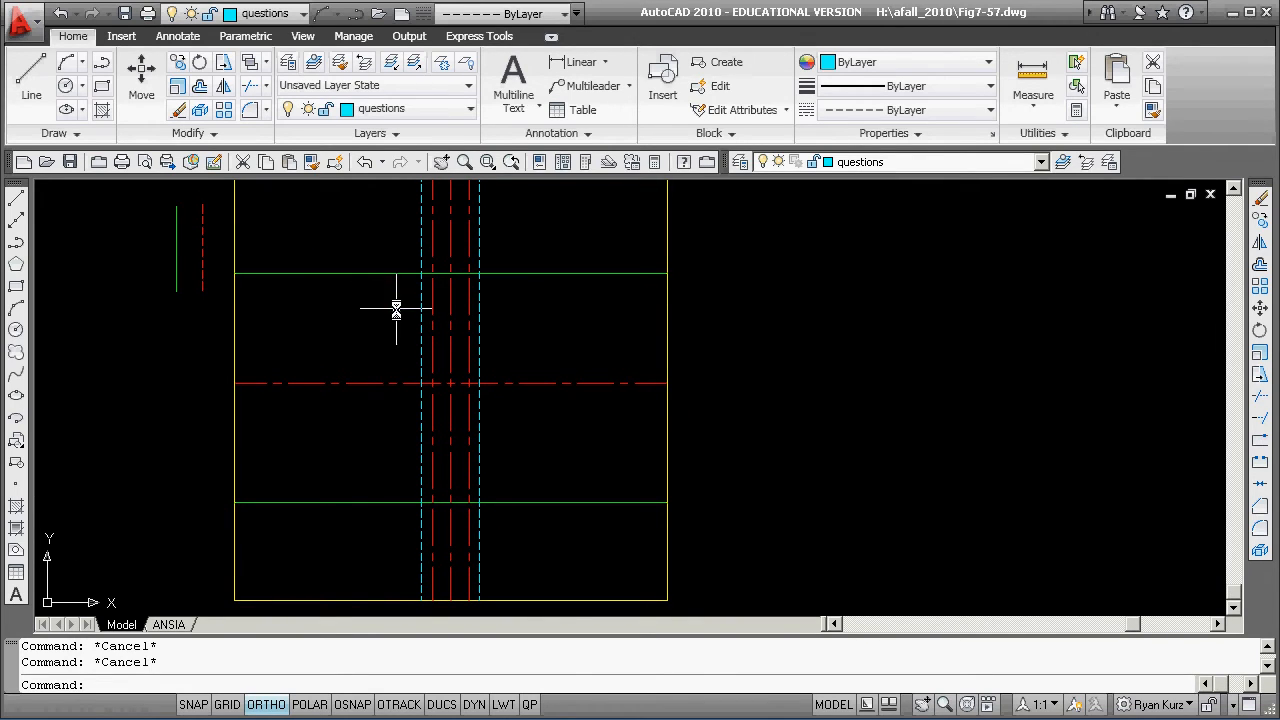
click(264, 705)
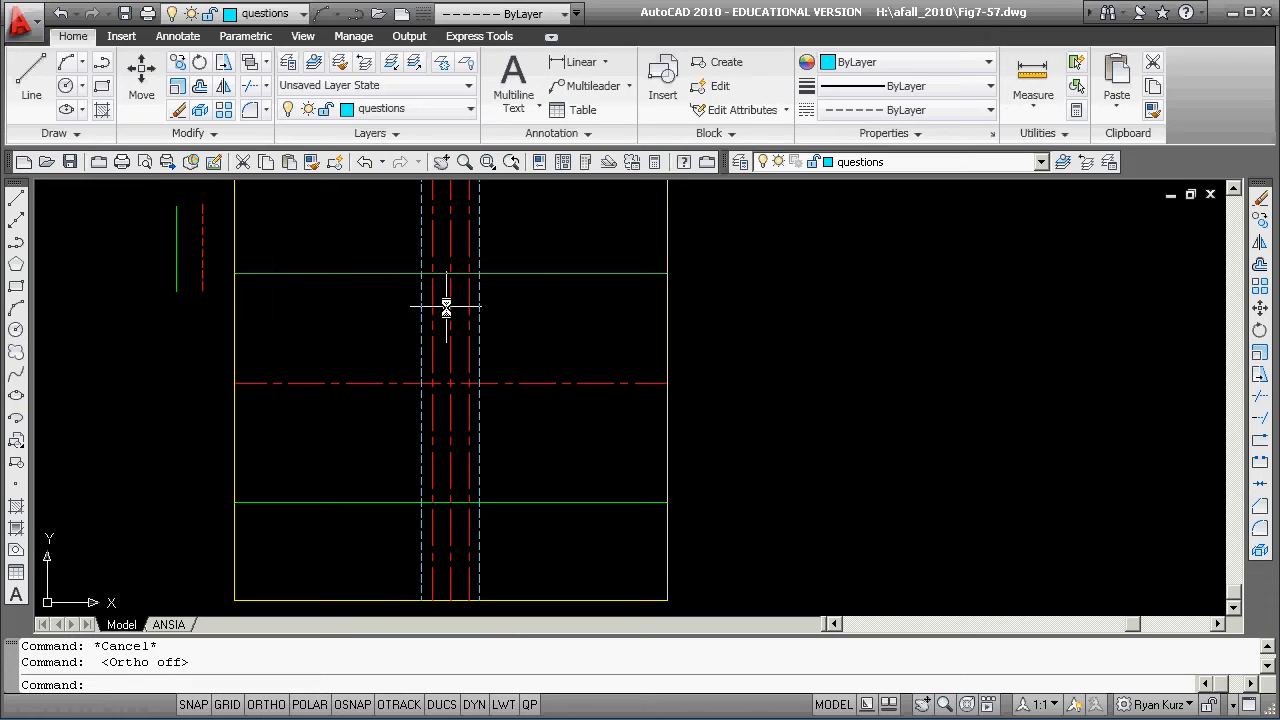
right_click(698, 310)
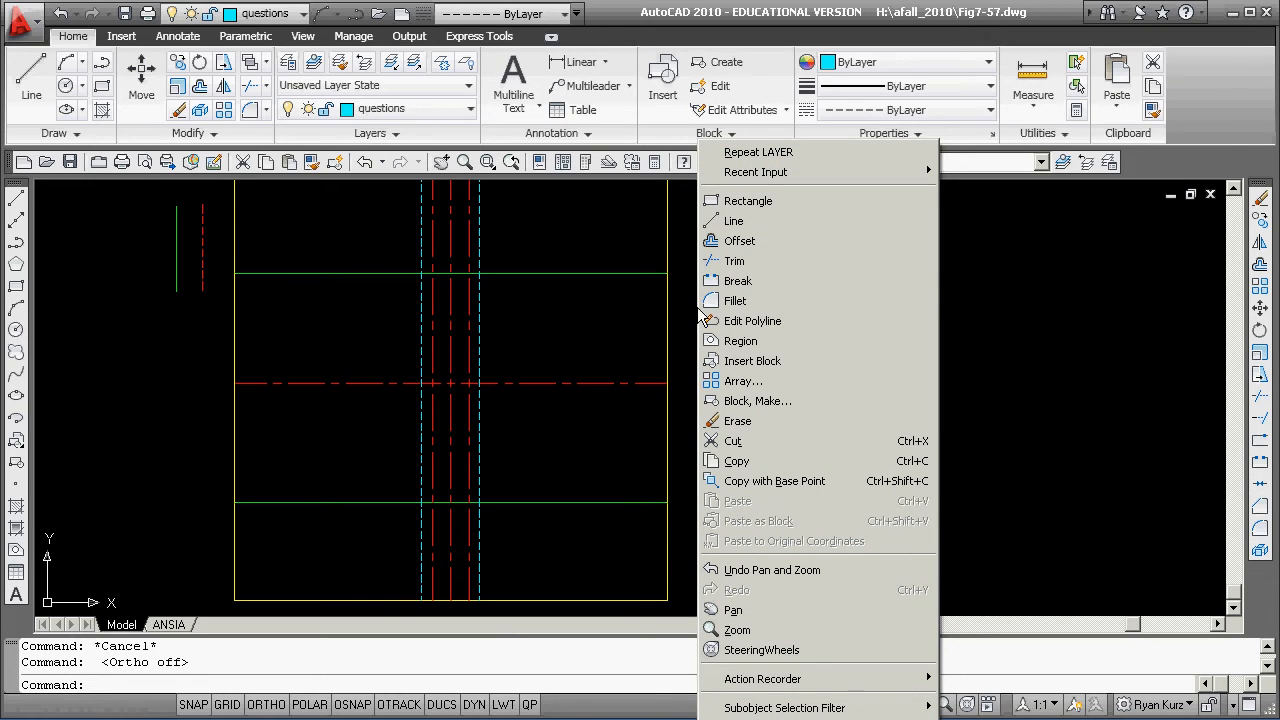
click(725, 281)
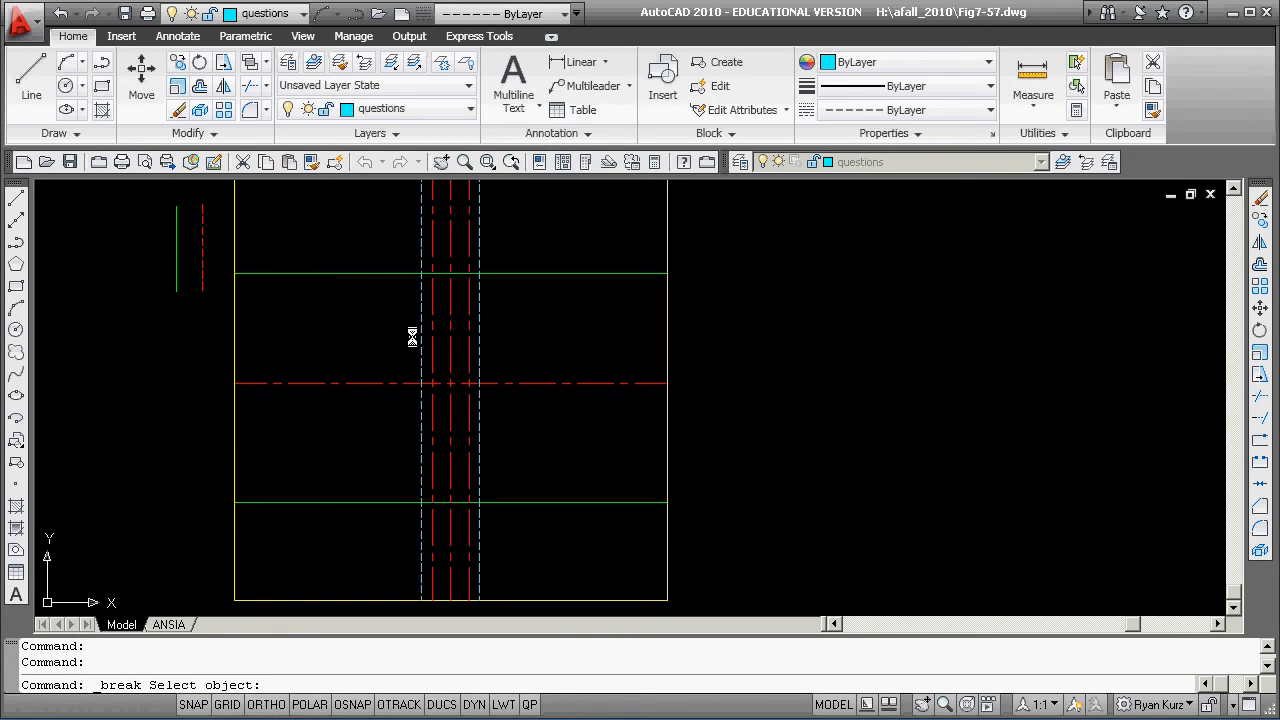
click(421, 288)
click(421, 262)
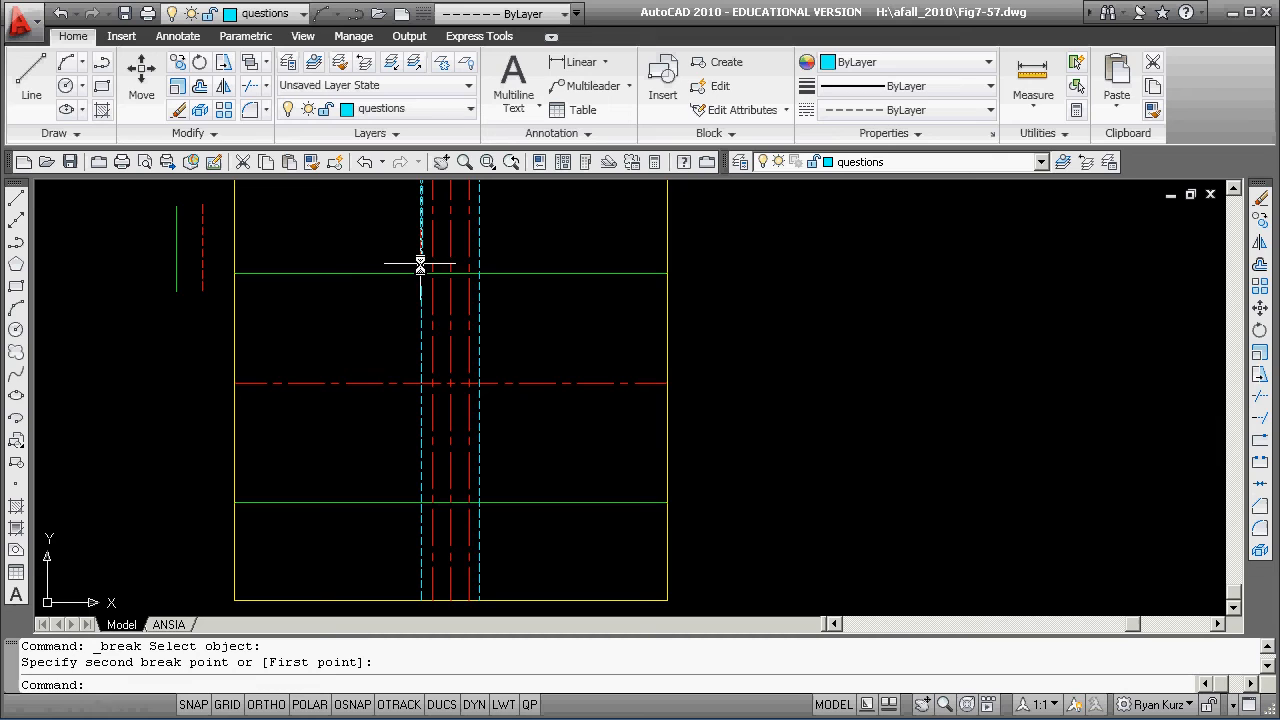
key(Return)
click(479, 295)
click(479, 272)
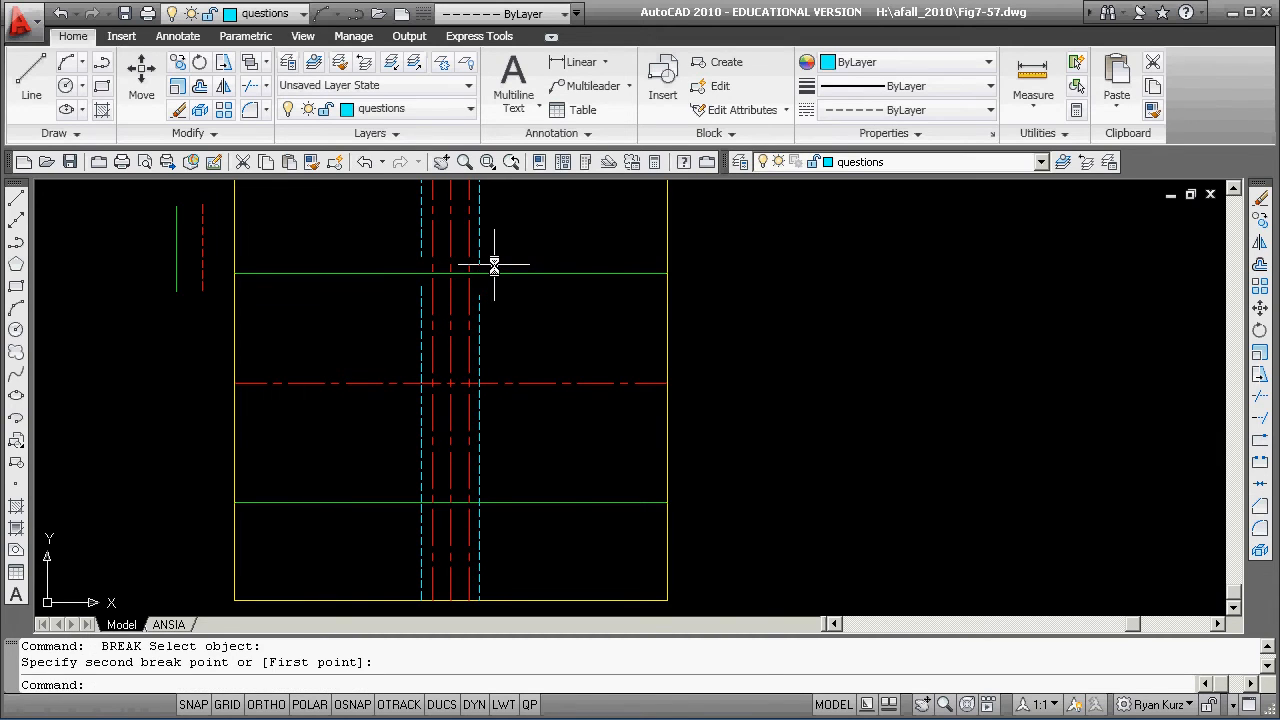
Break both cyan vertical lines where they cross the lower green horizontal line
key(Return)
click(421, 455)
click(419, 519)
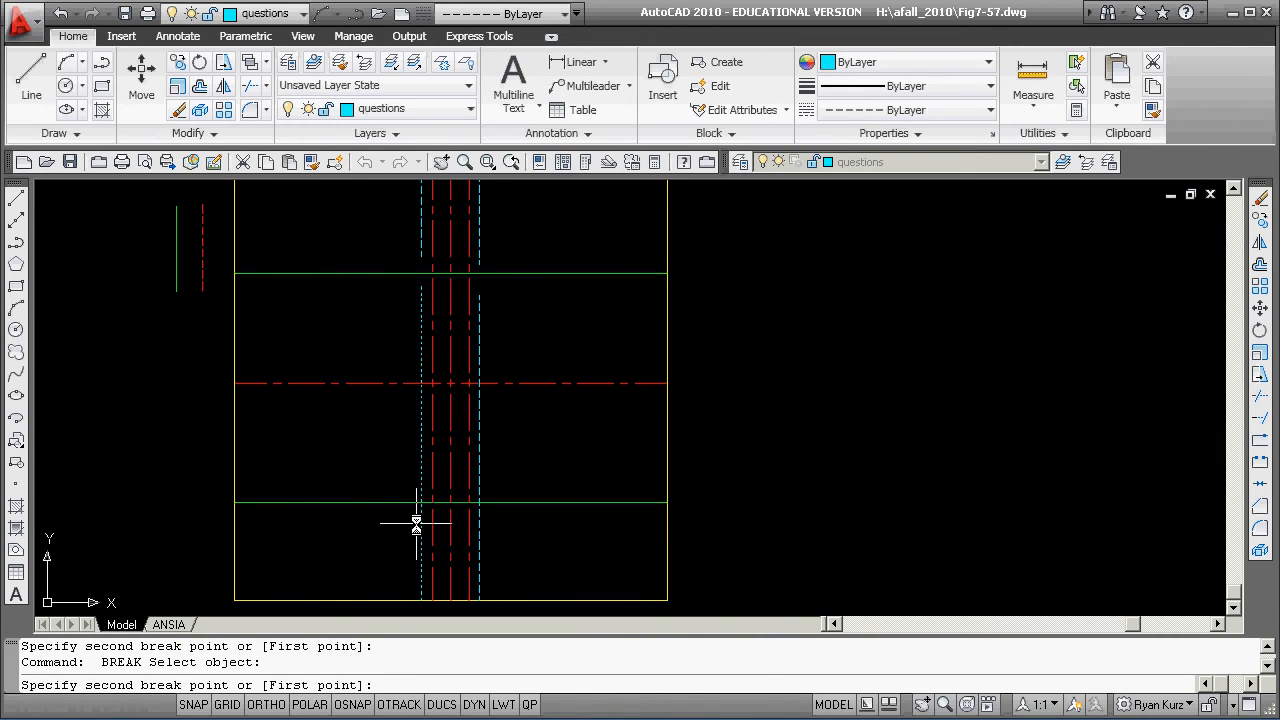
key(Return)
click(480, 486)
click(491, 531)
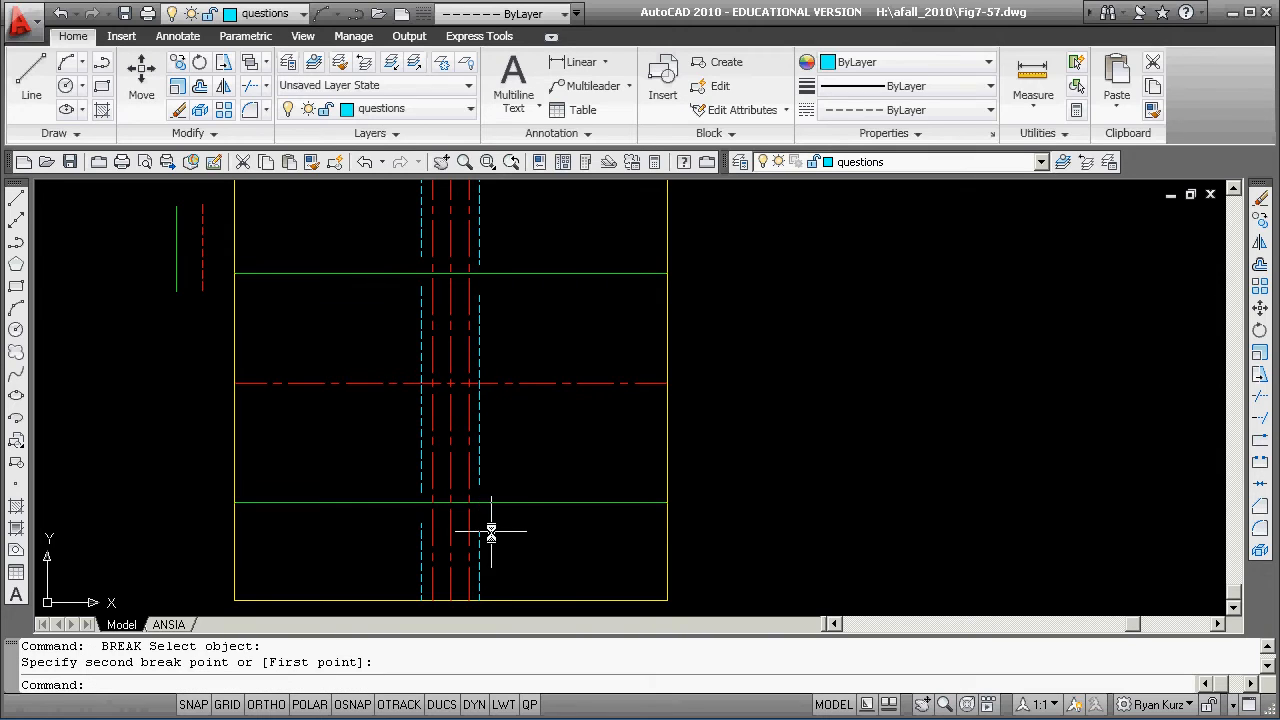
Extend both ends of the two middle cyan segments to the upper and lower green horizontal lines, using all objects as boundaries
text(ex)
key(Return)
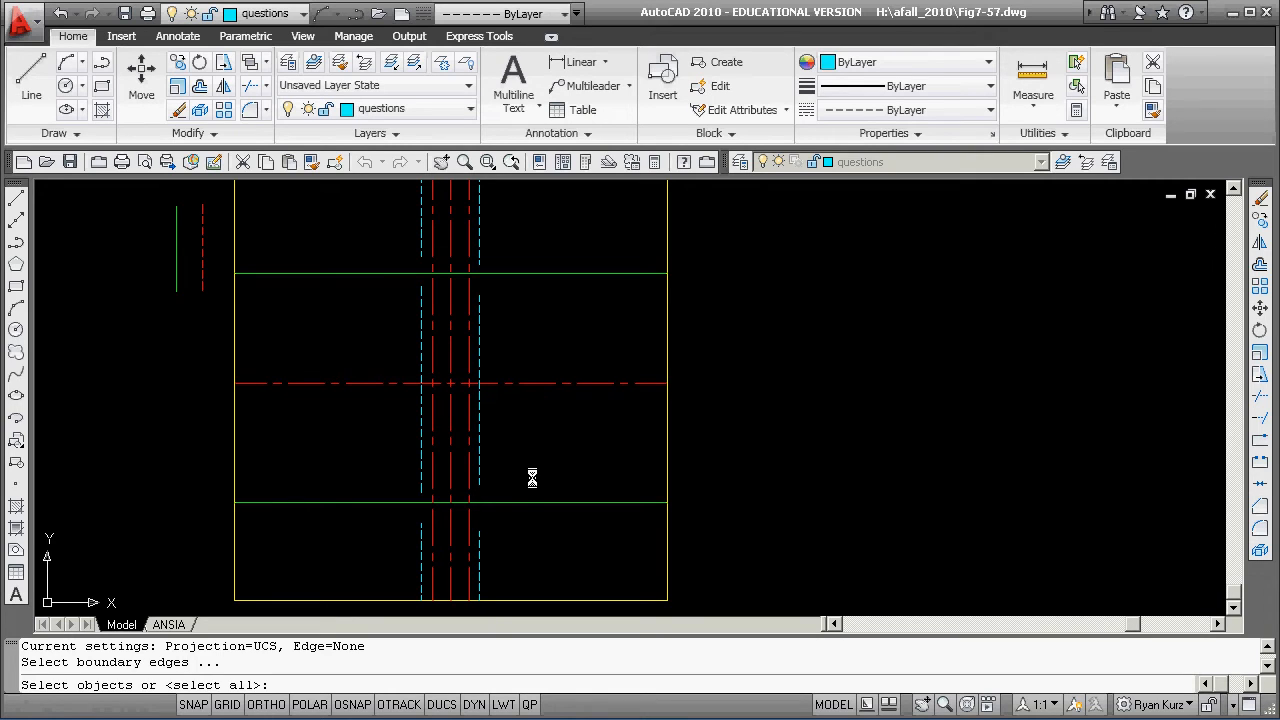
key(Return)
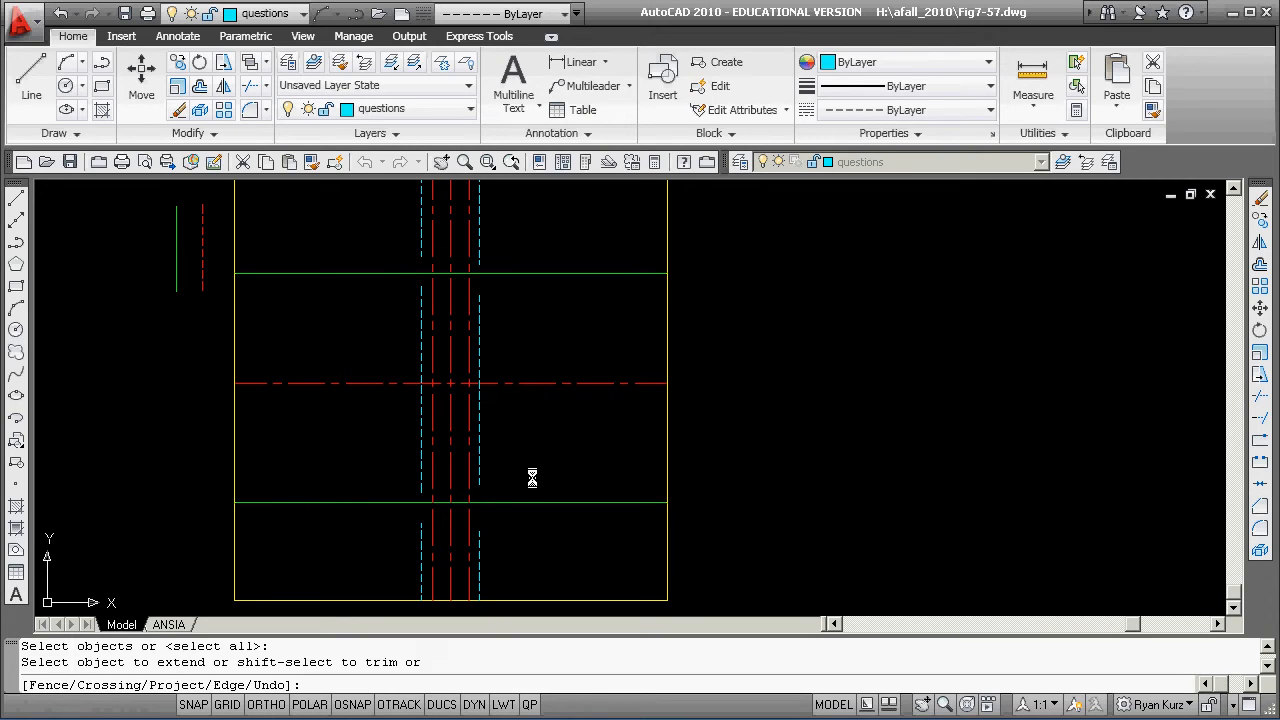
click(479, 306)
click(422, 312)
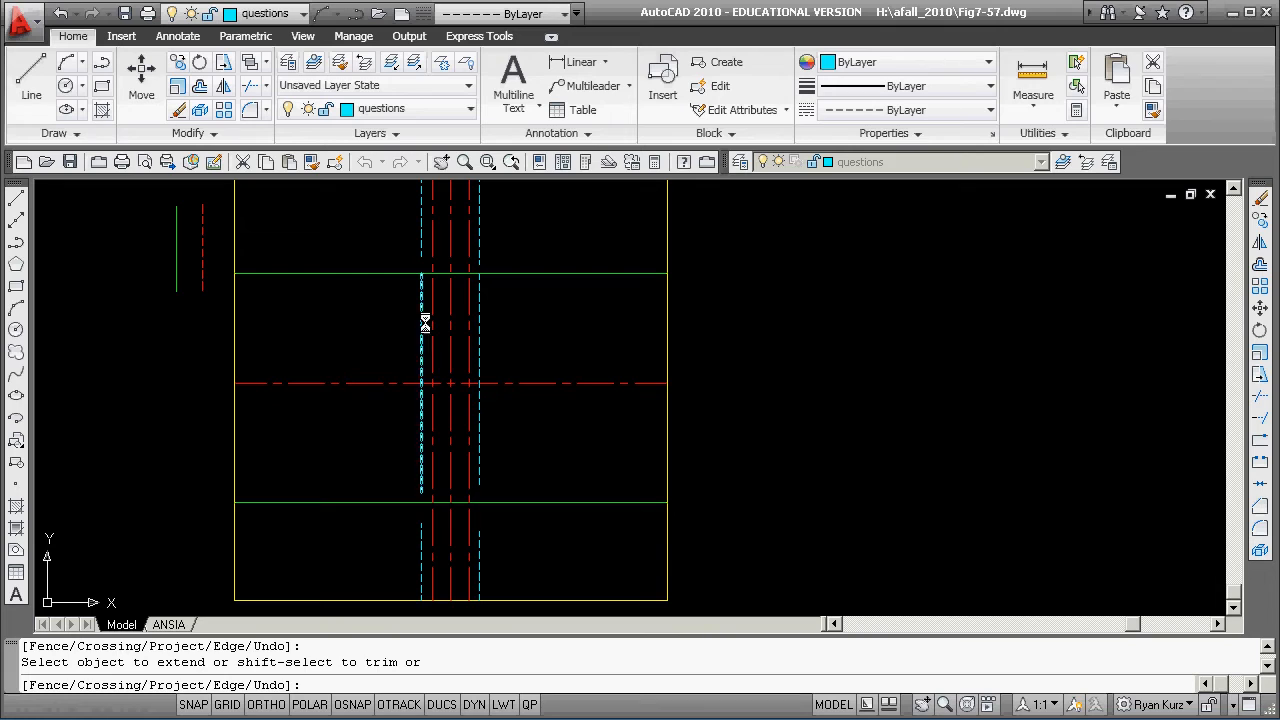
click(424, 486)
click(417, 484)
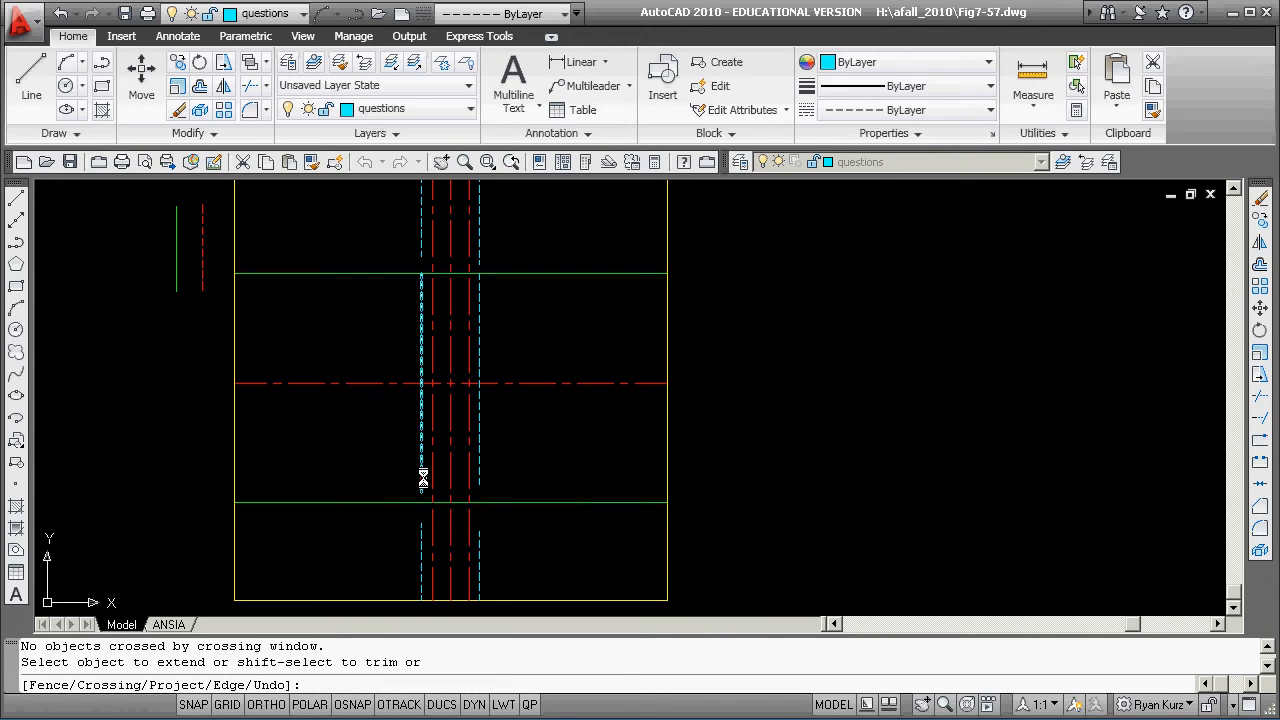
click(474, 466)
click(481, 469)
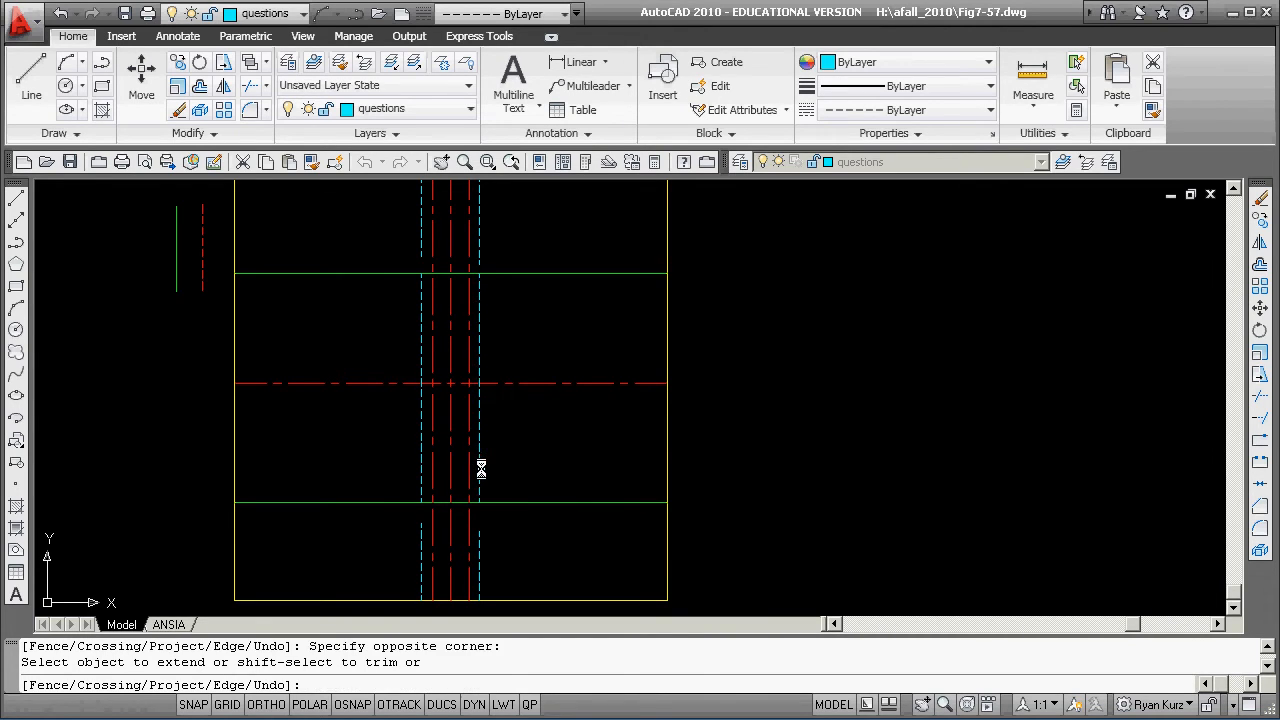
Erase the four leftover cyan vertical segments below the lower and above the upper green horizontal line
key(Return)
text(e)
key(Return)
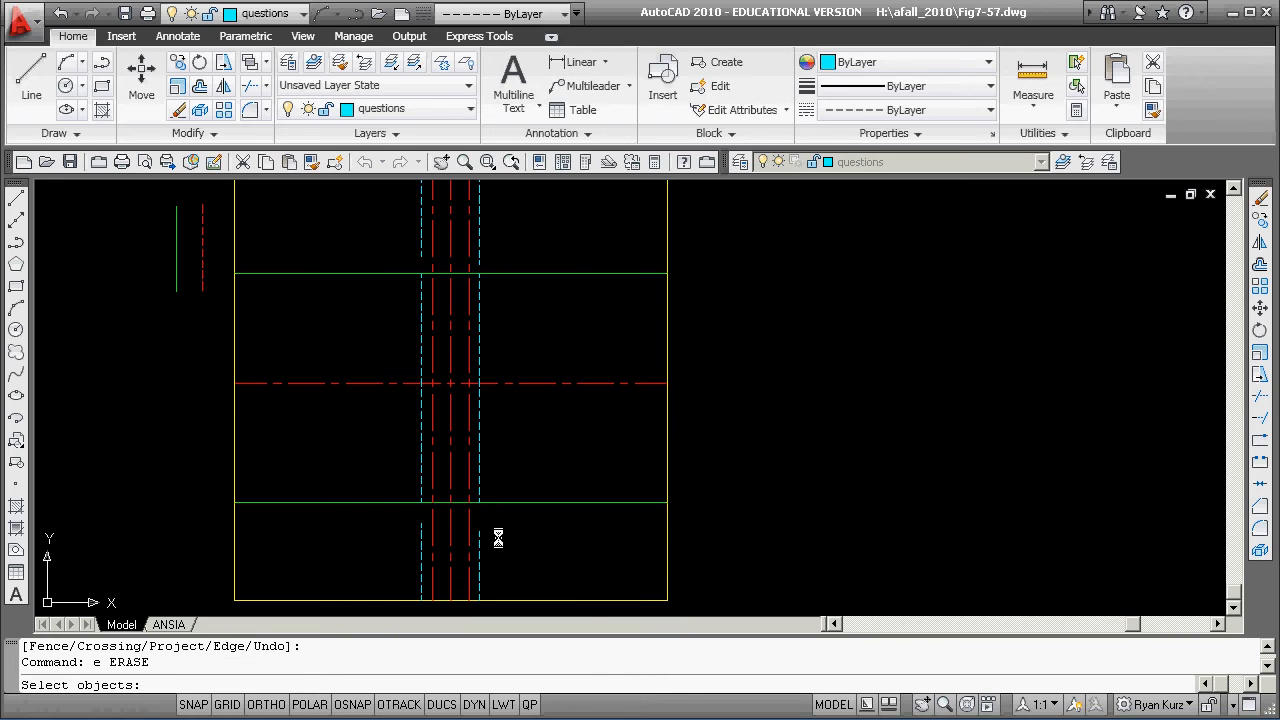
click(479, 545)
click(422, 548)
key(Return)
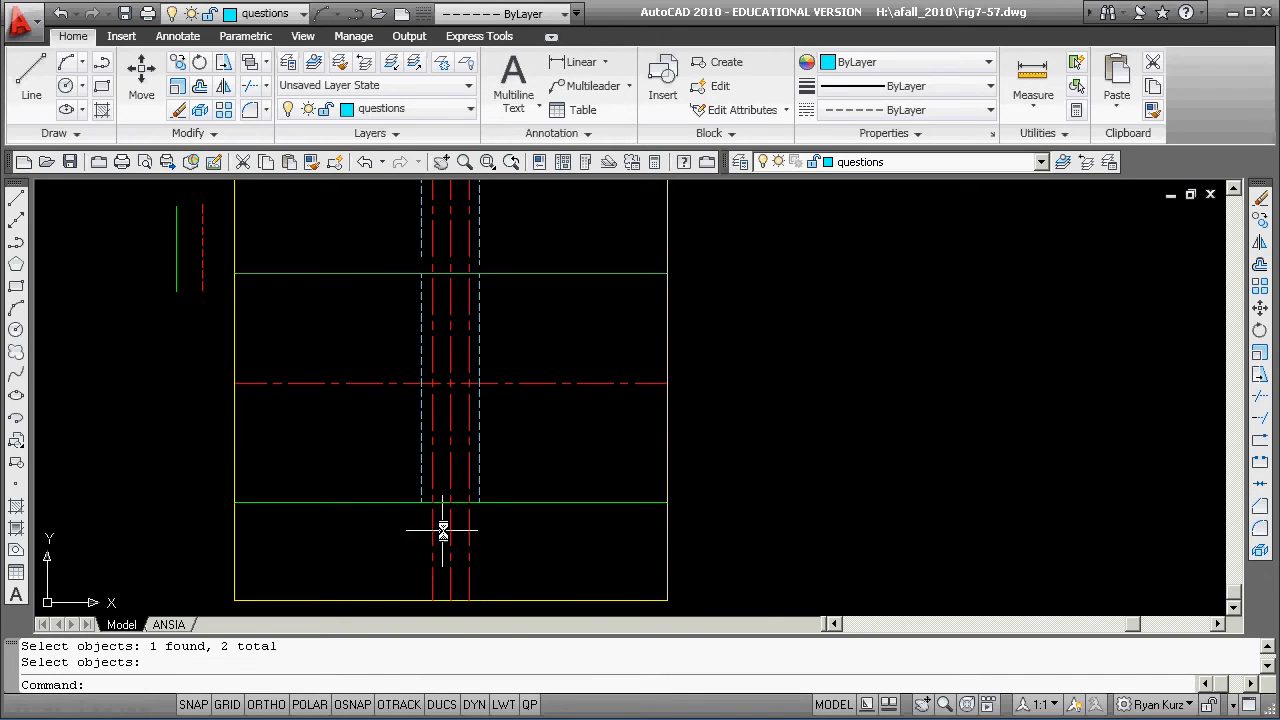
text(e)
key(Return)
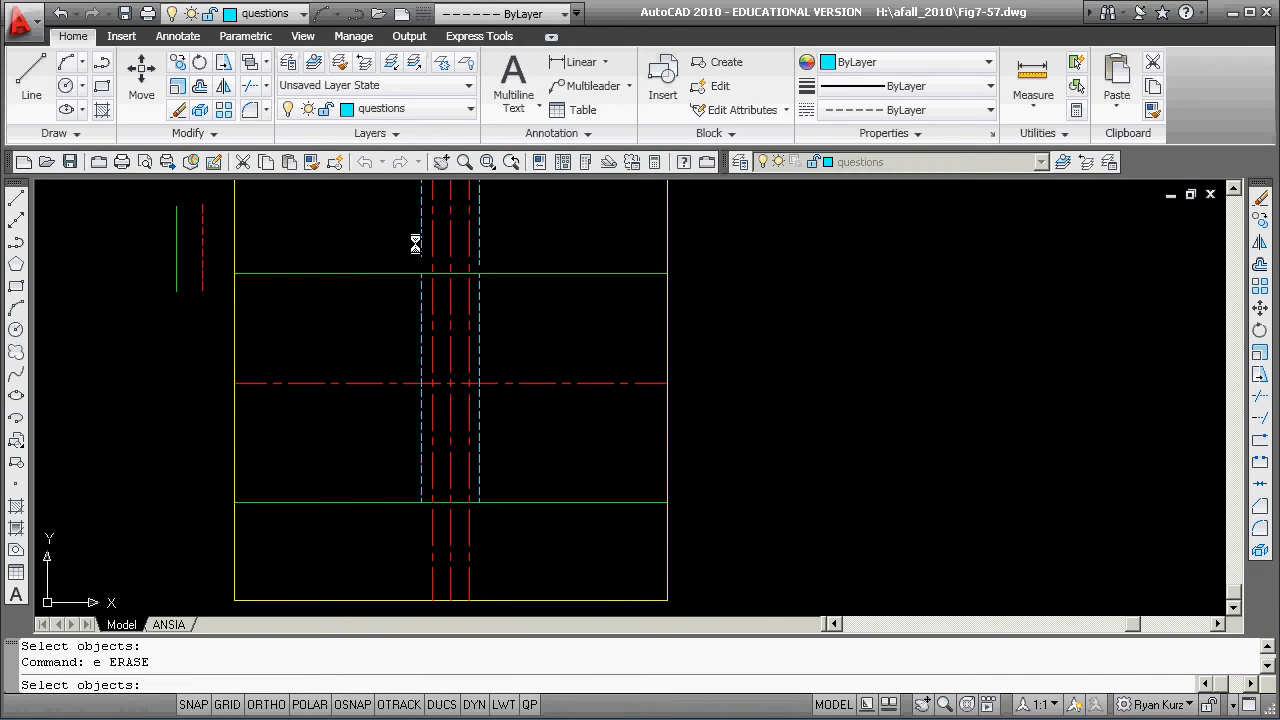
click(421, 243)
click(478, 247)
key(Return)
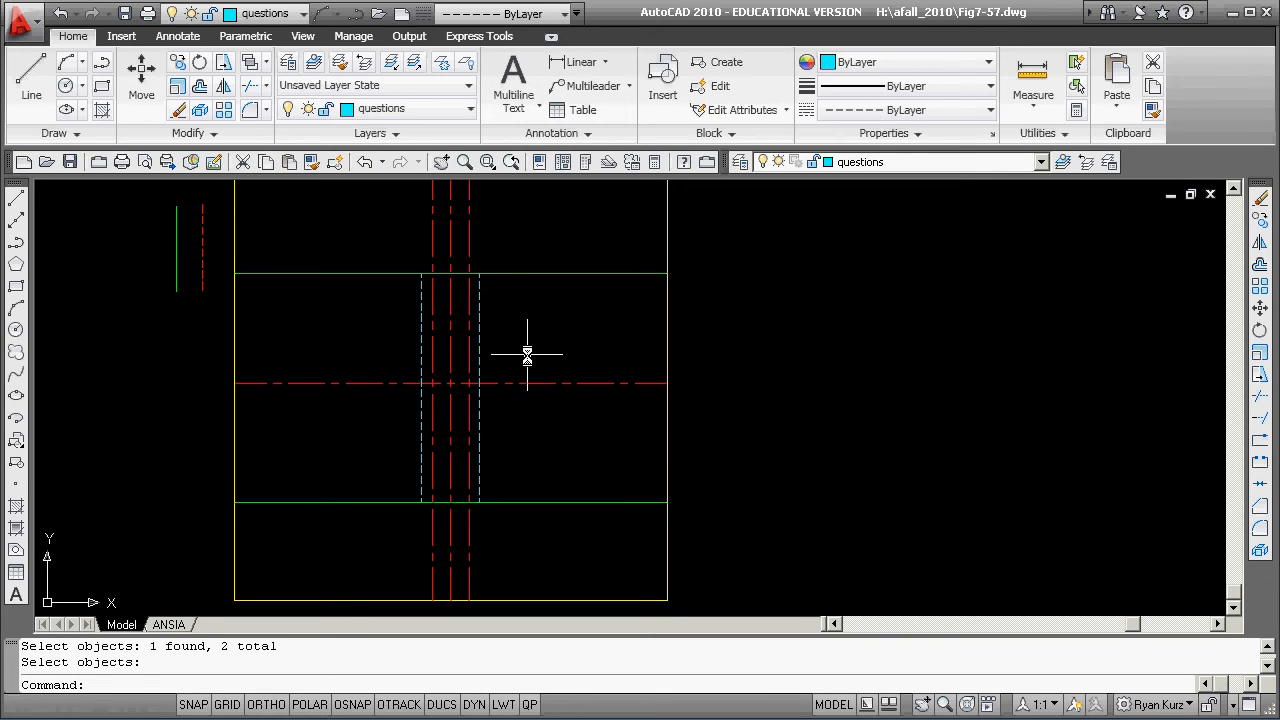
Offset the middle vertical centerline by 106.36 to both sides
mouse_move(449, 388)
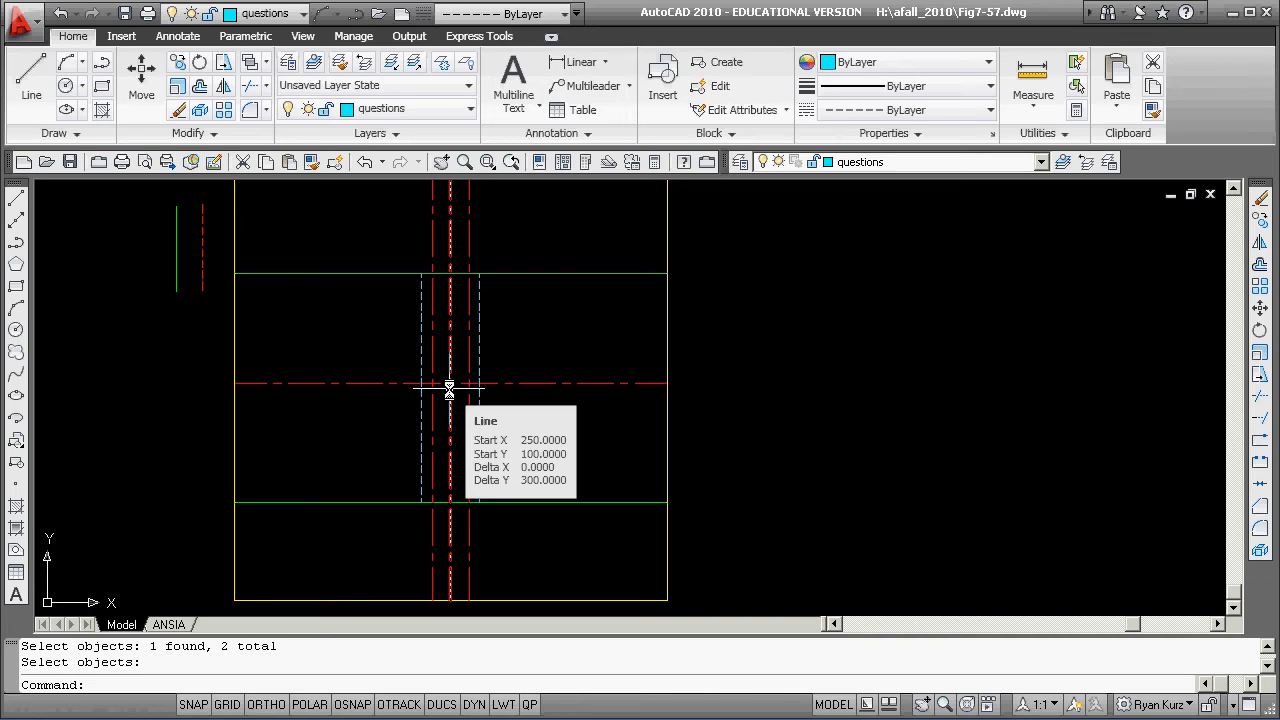
text(o)
key(Return)
text(10)
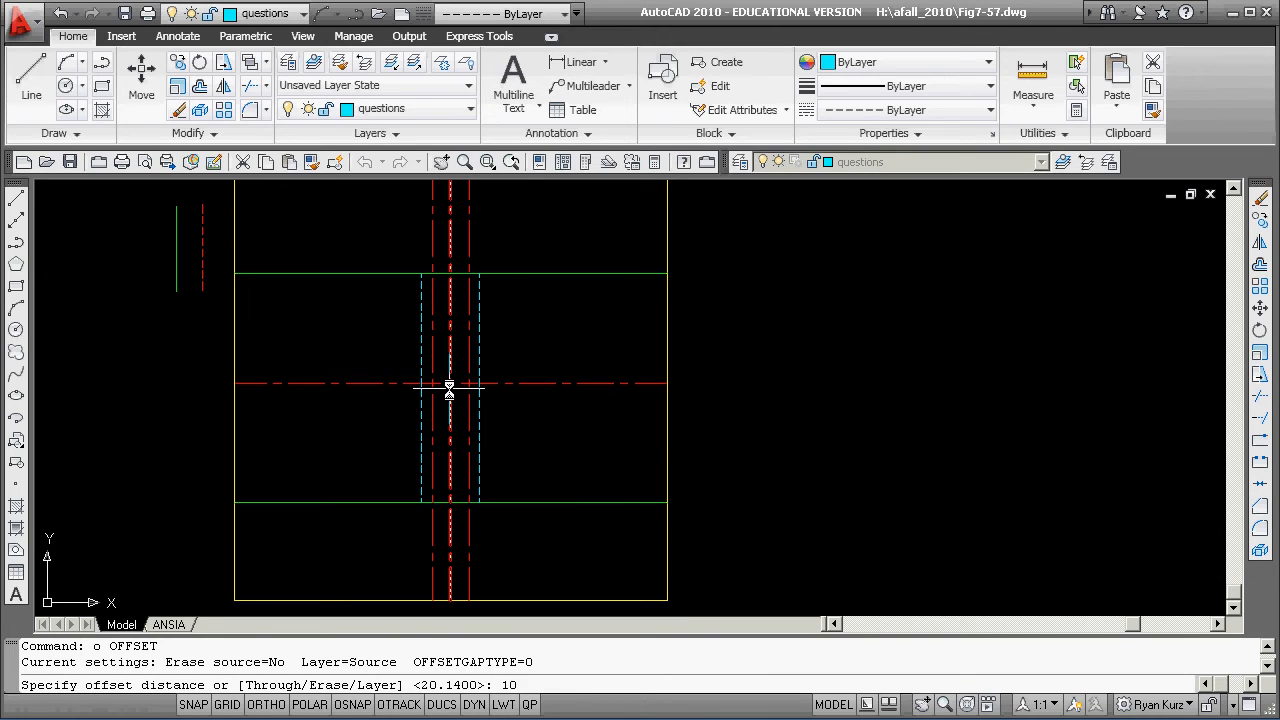
text(6.36)
key(Return)
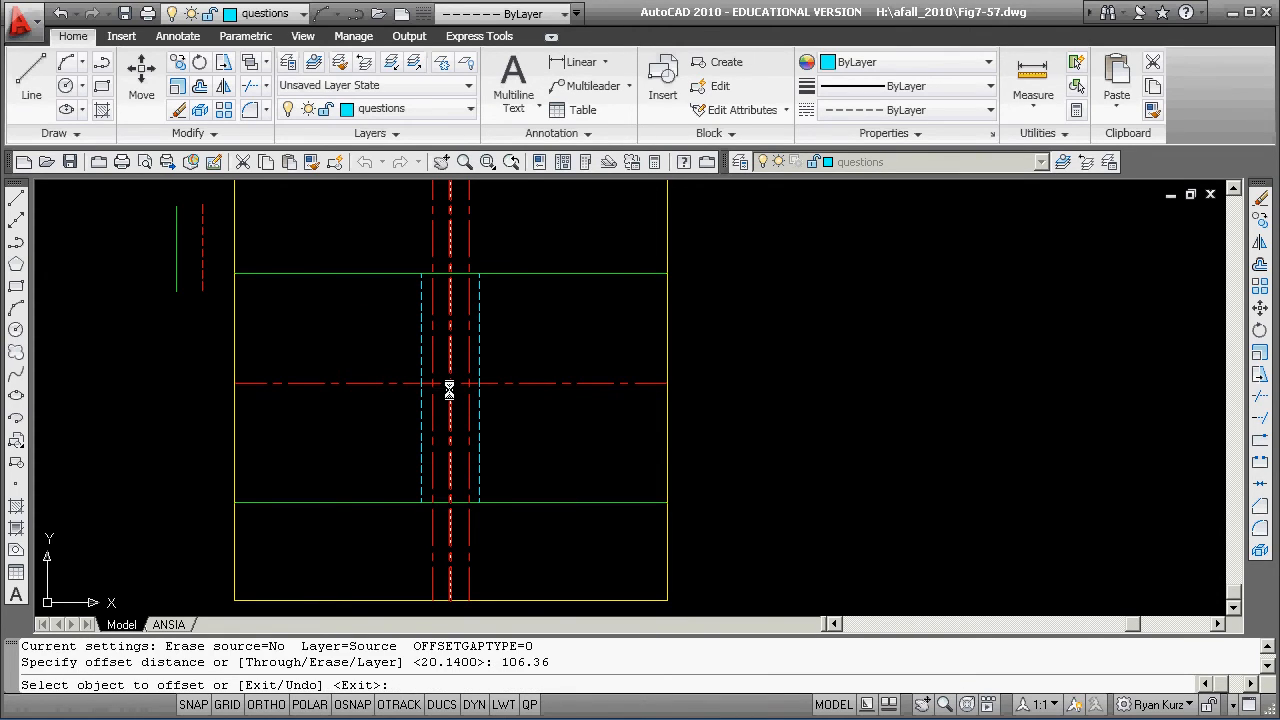
click(451, 328)
click(551, 323)
click(451, 328)
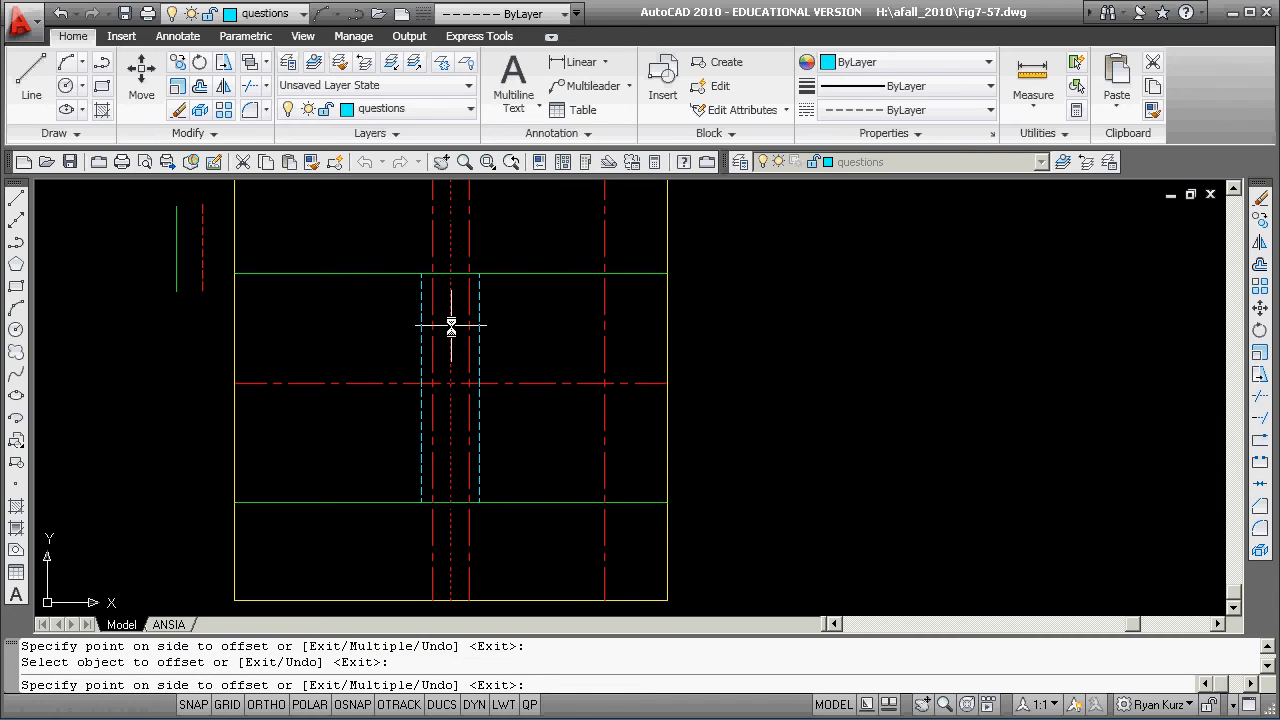
click(374, 328)
key(Return)
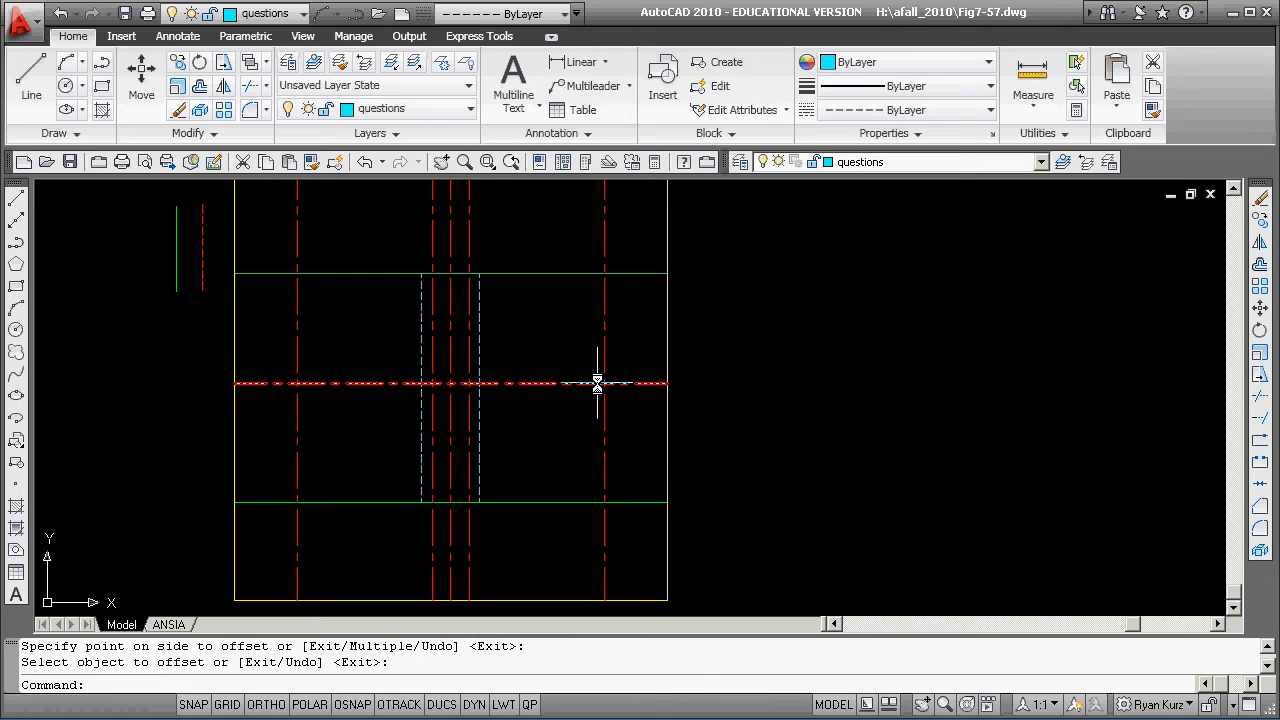
Draw a circle of radius 5 centered on the intersection of the rightmost vertical centerline and the horizontal centerline
mouse_move(597, 383)
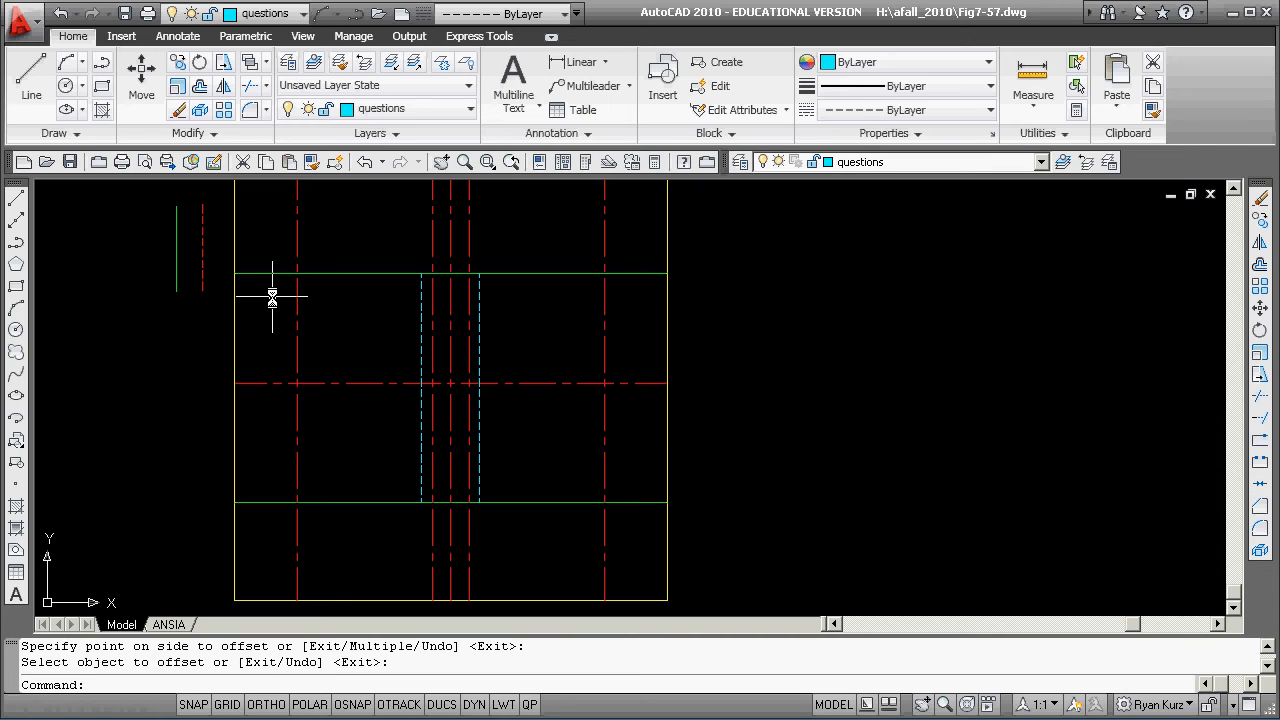
click(82, 92)
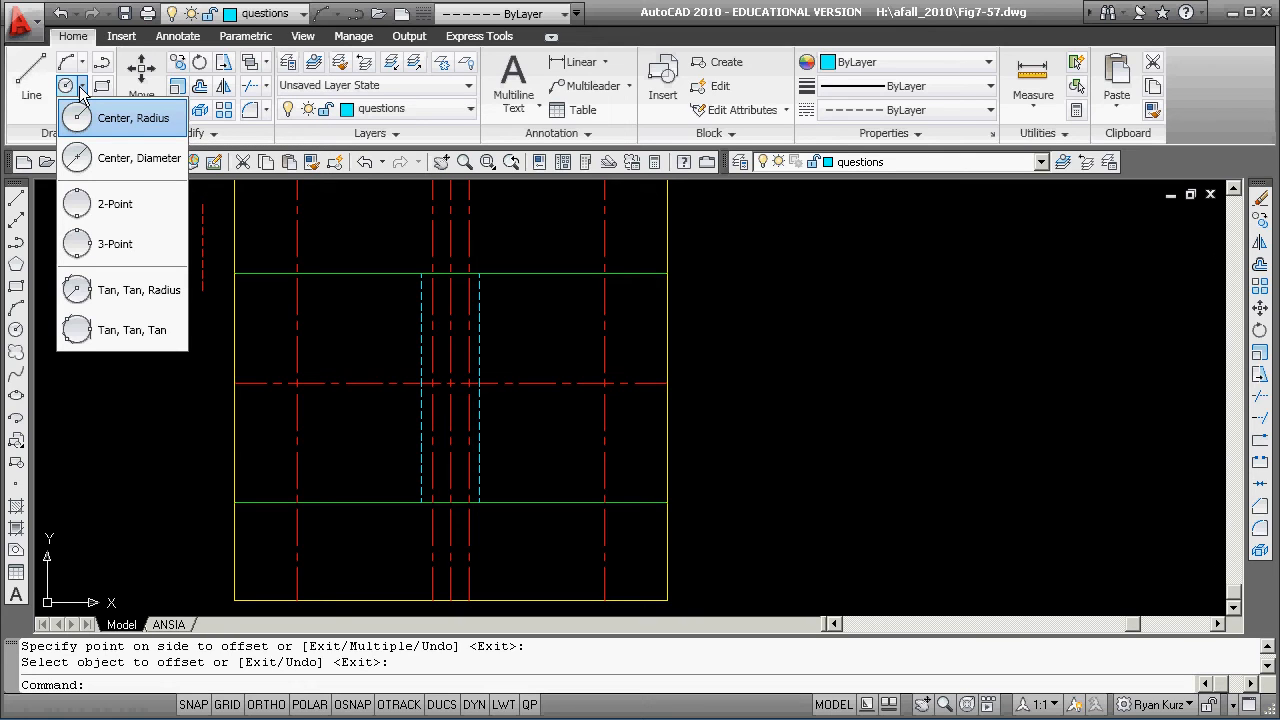
click(118, 122)
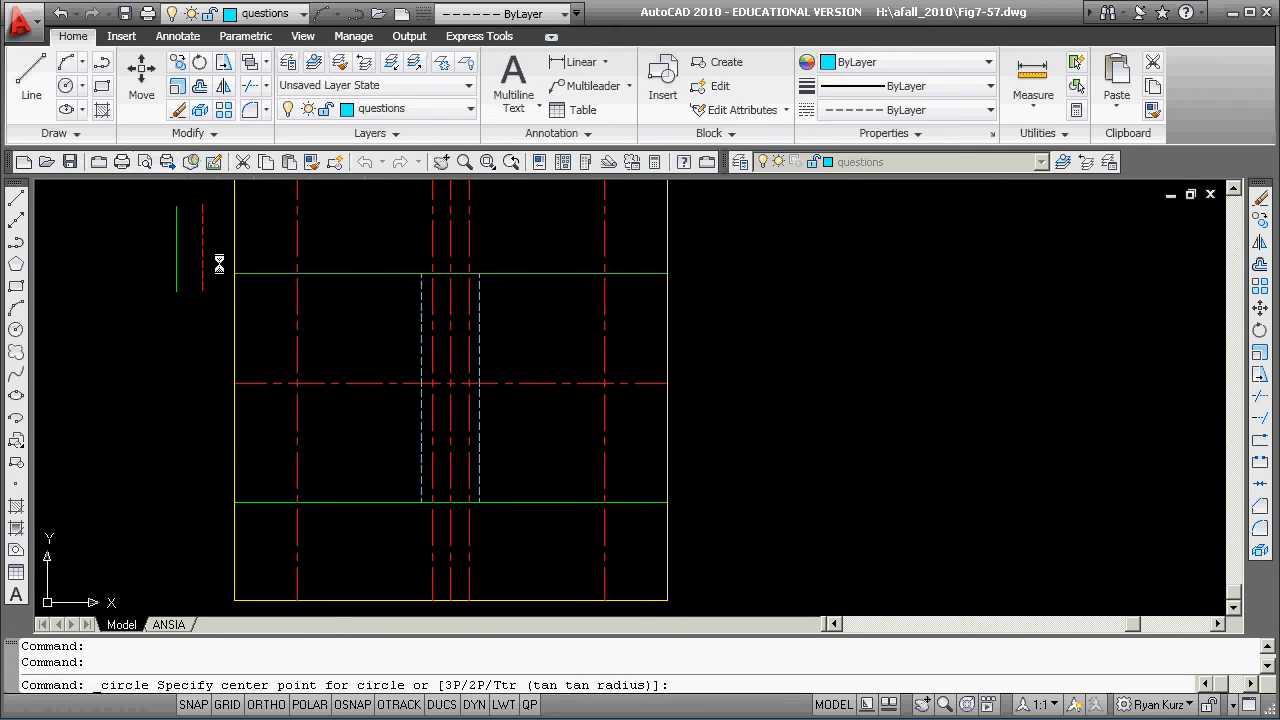
shift+right_click(621, 365)
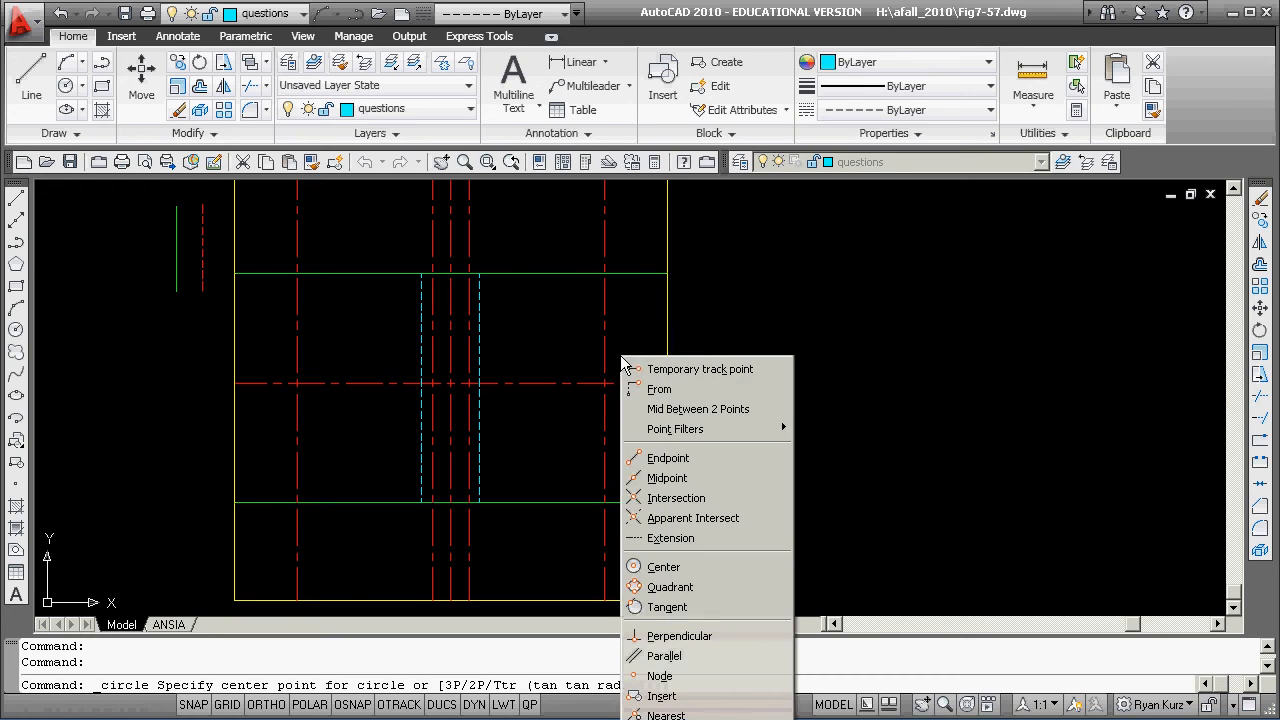
click(681, 502)
click(607, 381)
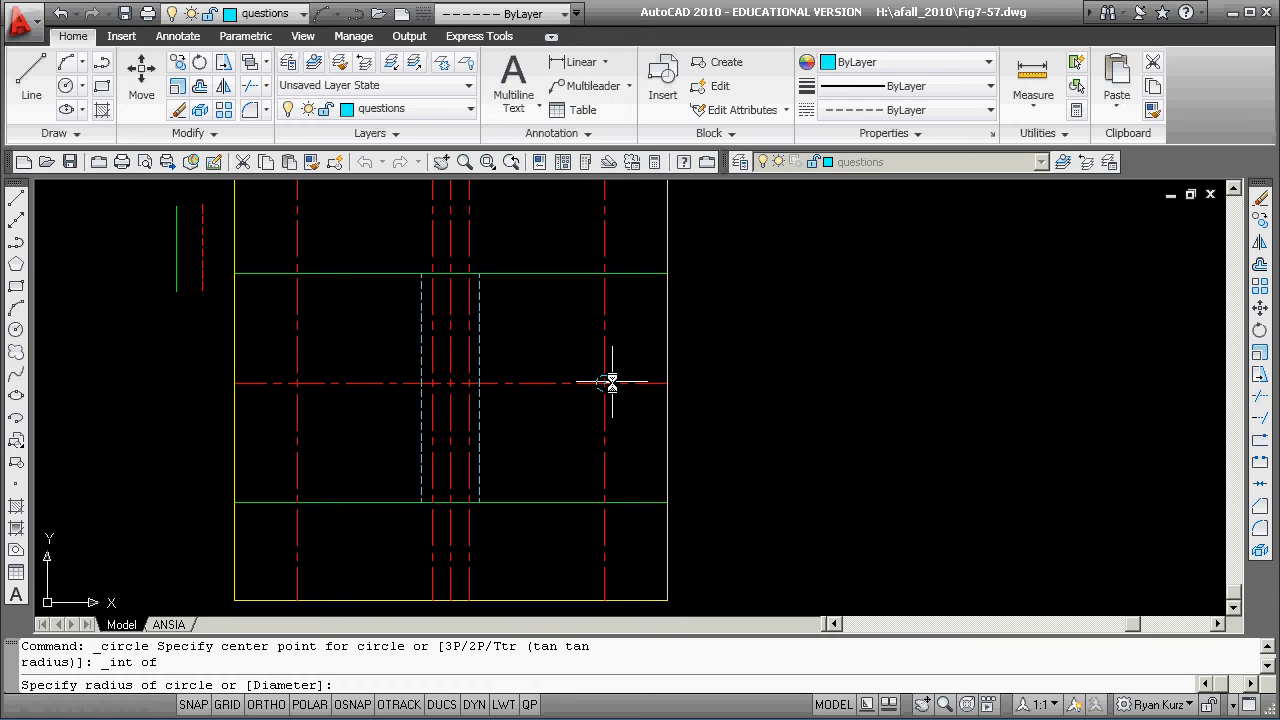
text(5)
key(Return)
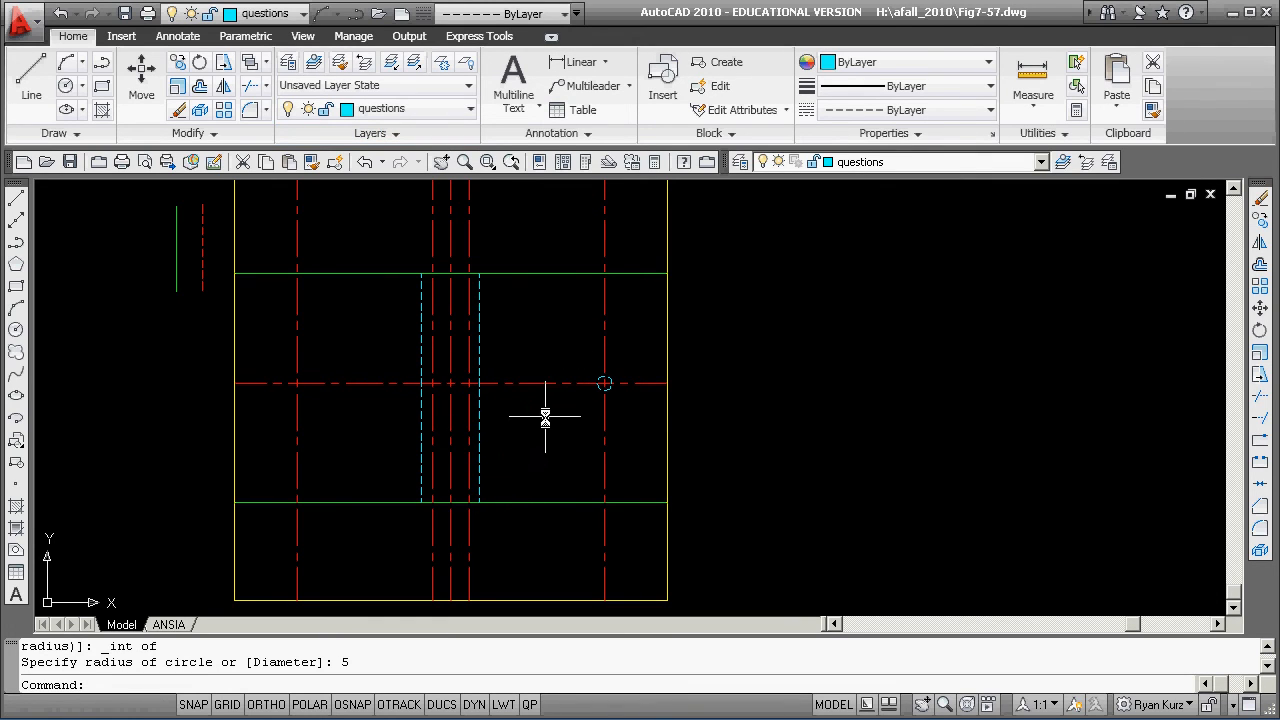
Copy the circle from its center to the intersection of the leftmost vertical centerline and the horizontal centerline
click(604, 383)
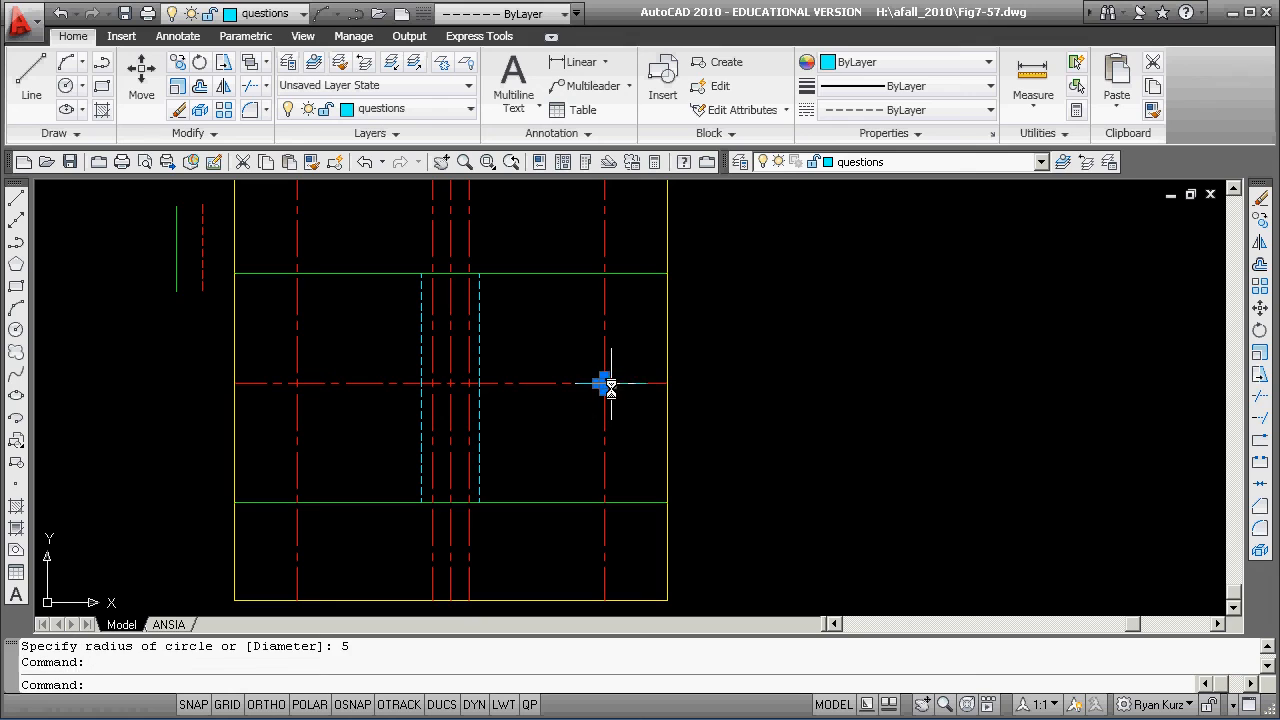
scroll(628, 381, up, 5)
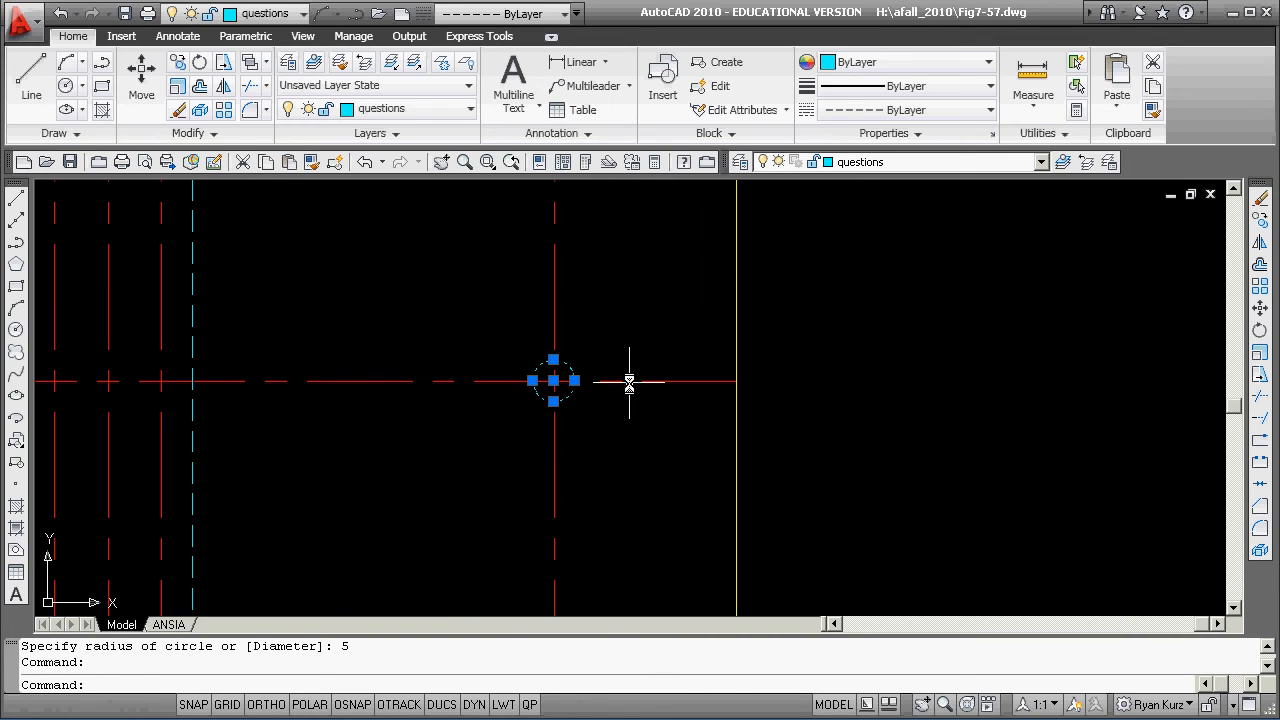
click(553, 381)
key(space)
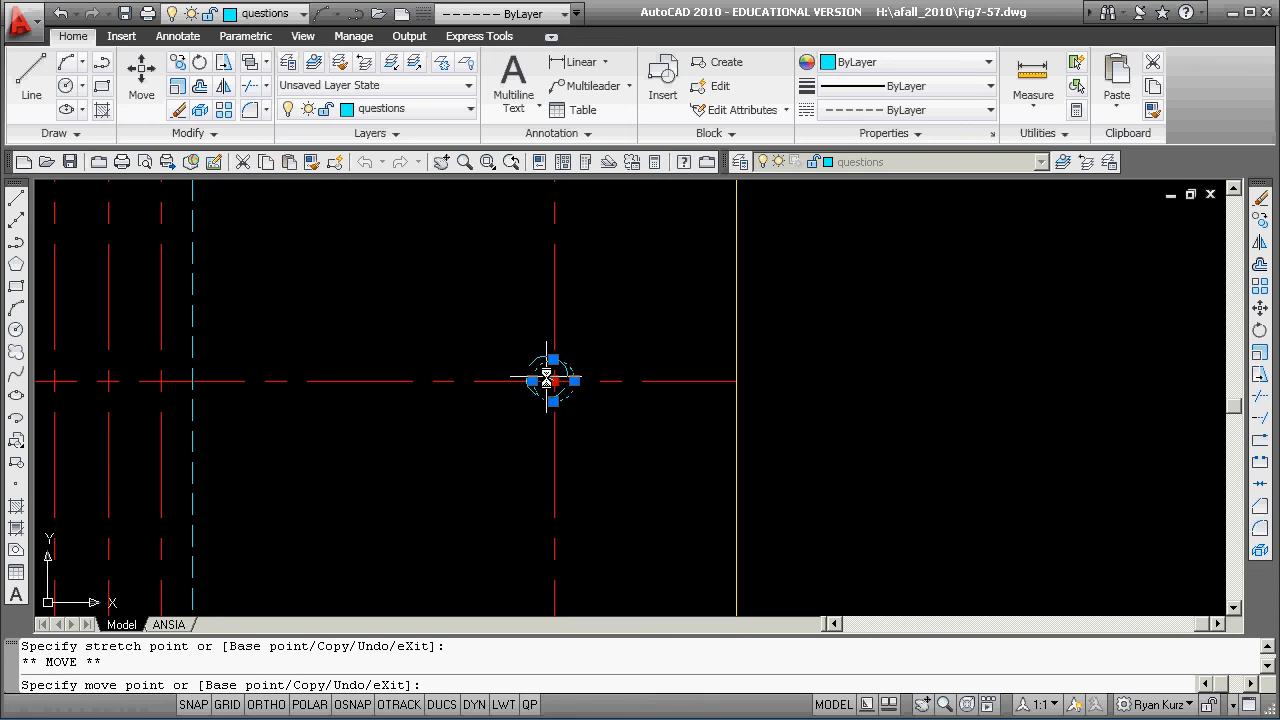
text(c)
key(Return)
scroll(546, 377, down, 5)
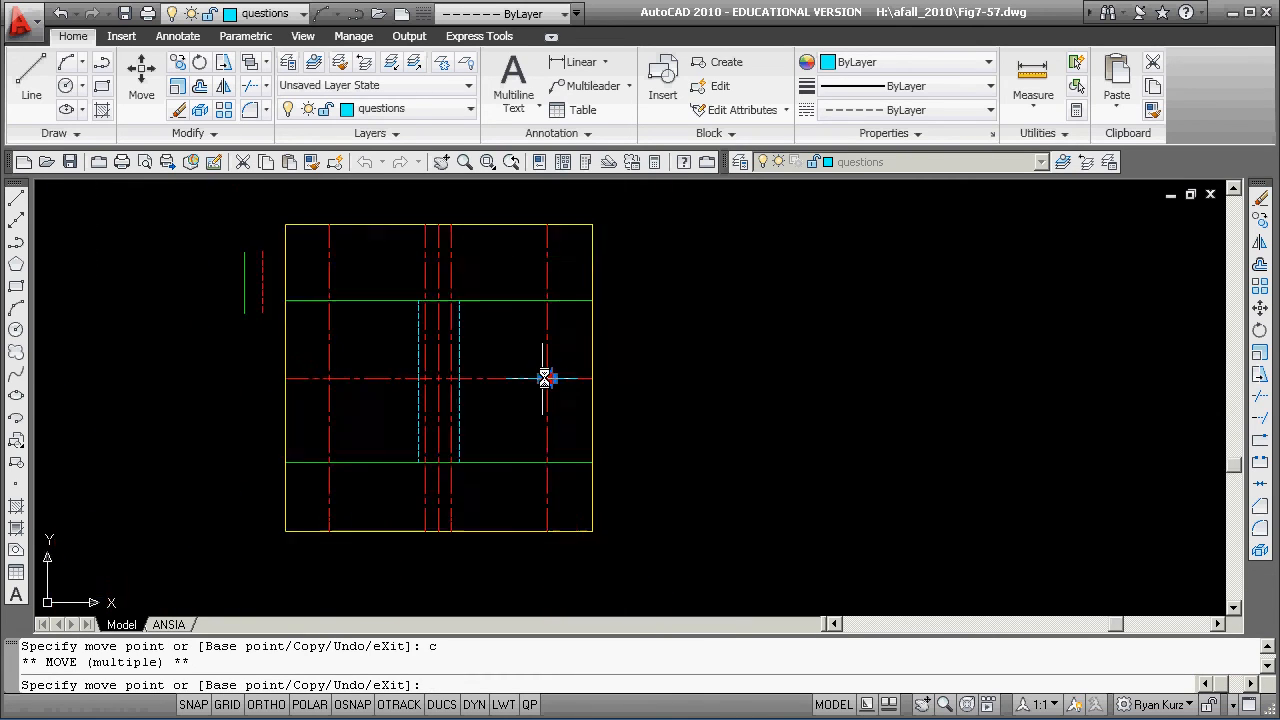
scroll(468, 388, up, 5)
shift+right_click(485, 378)
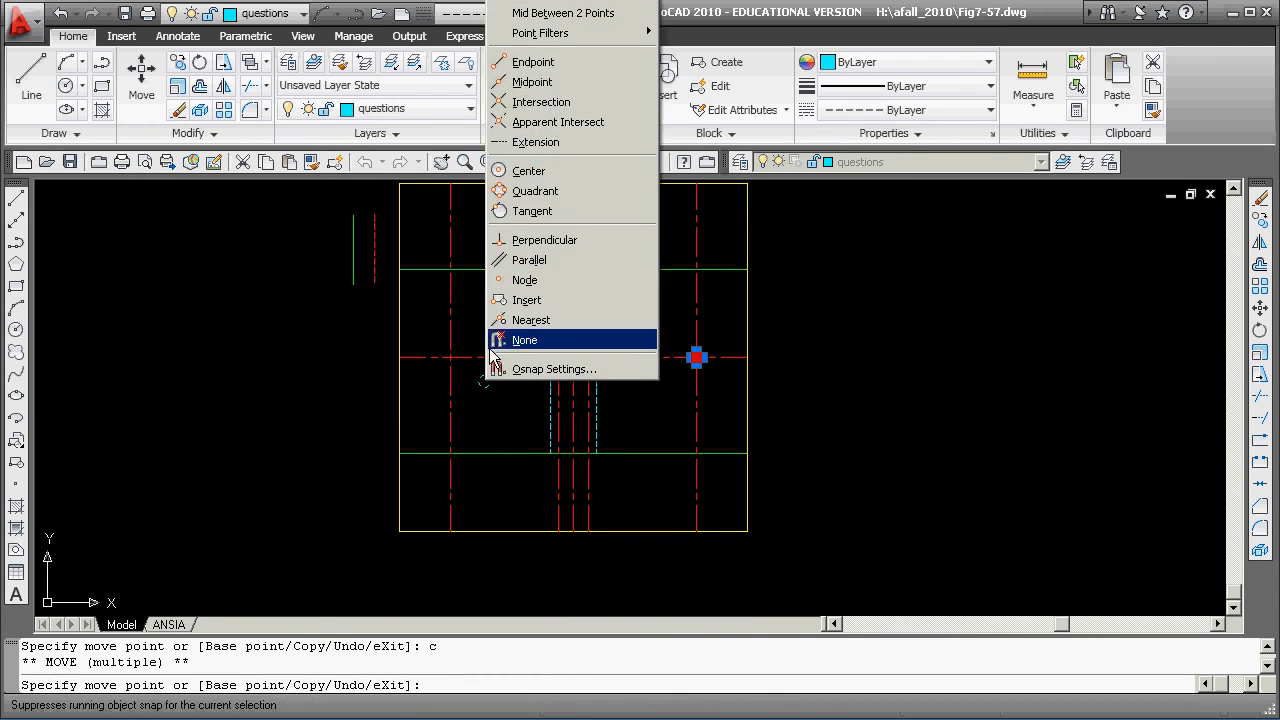
click(530, 103)
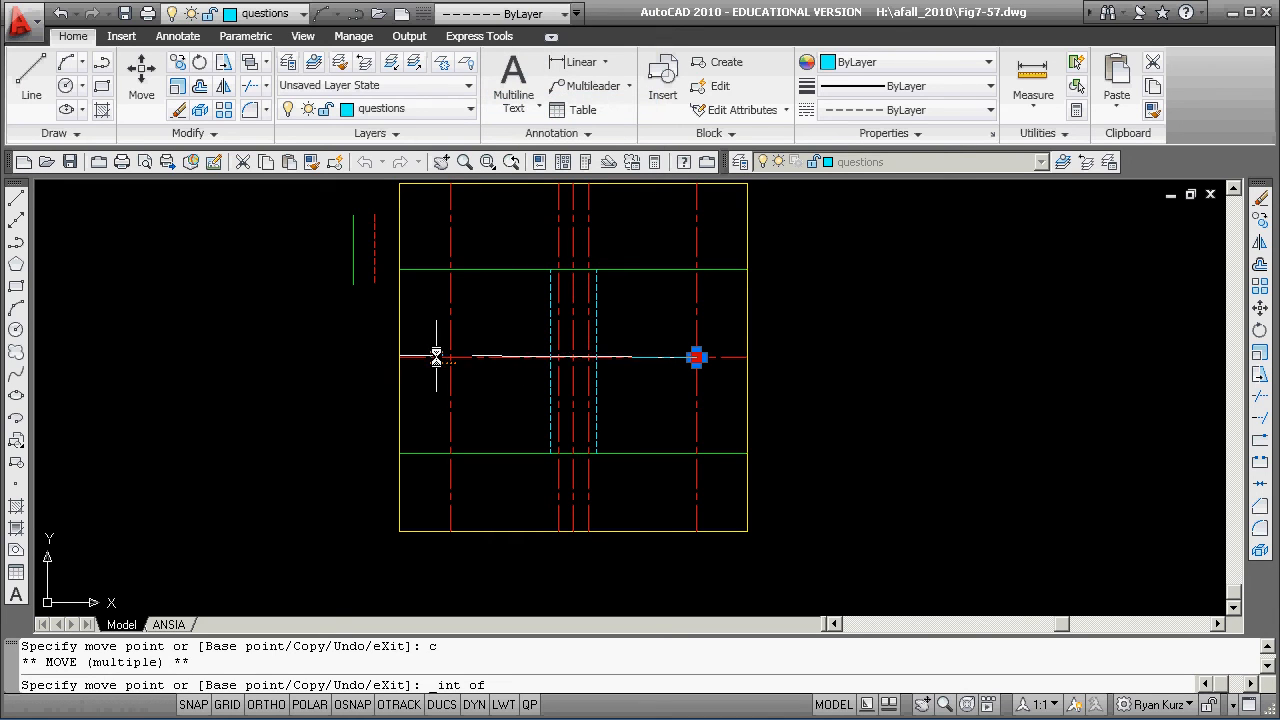
key(Escape)
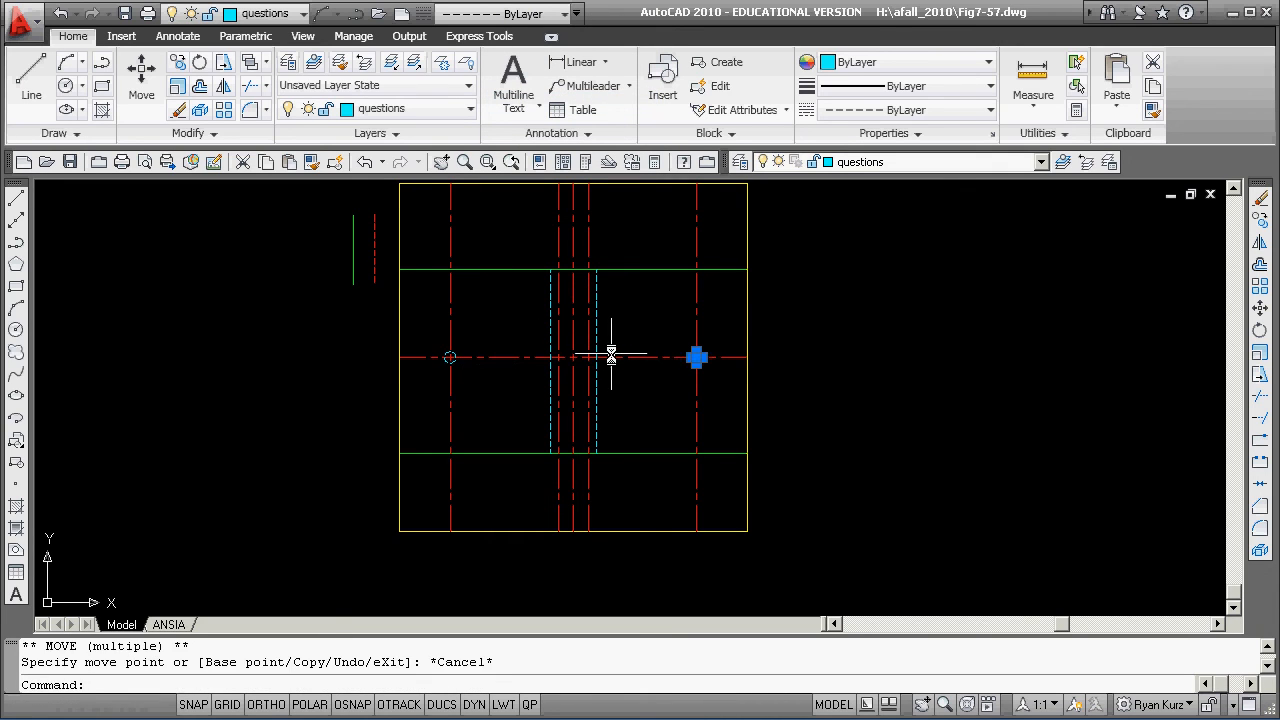
key(Escape)
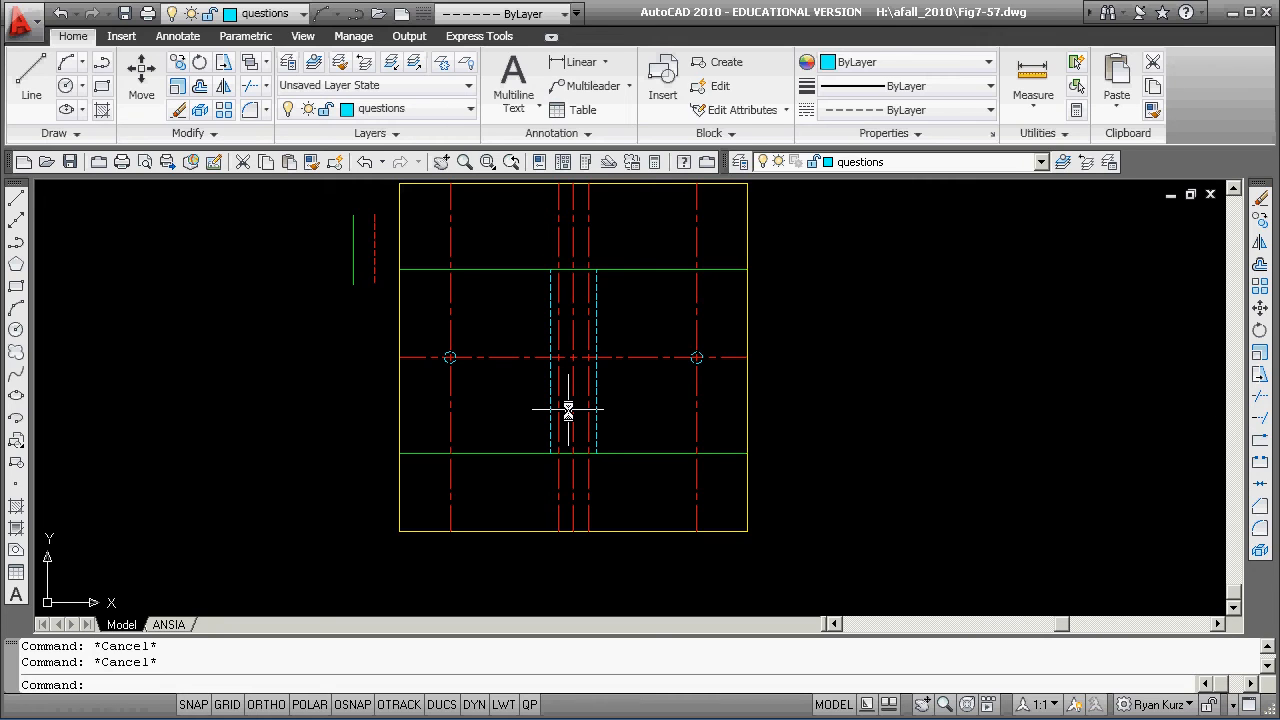
click(425, 331)
click(446, 360)
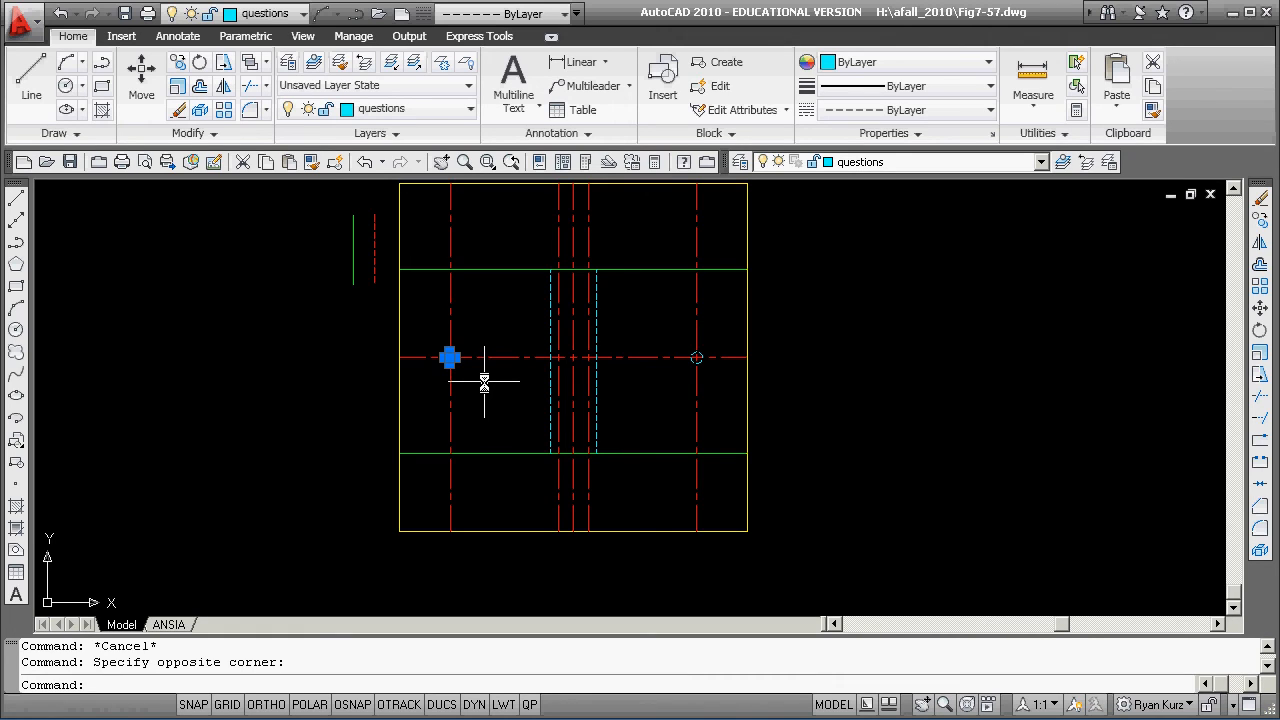
scroll(487, 381, up, 3)
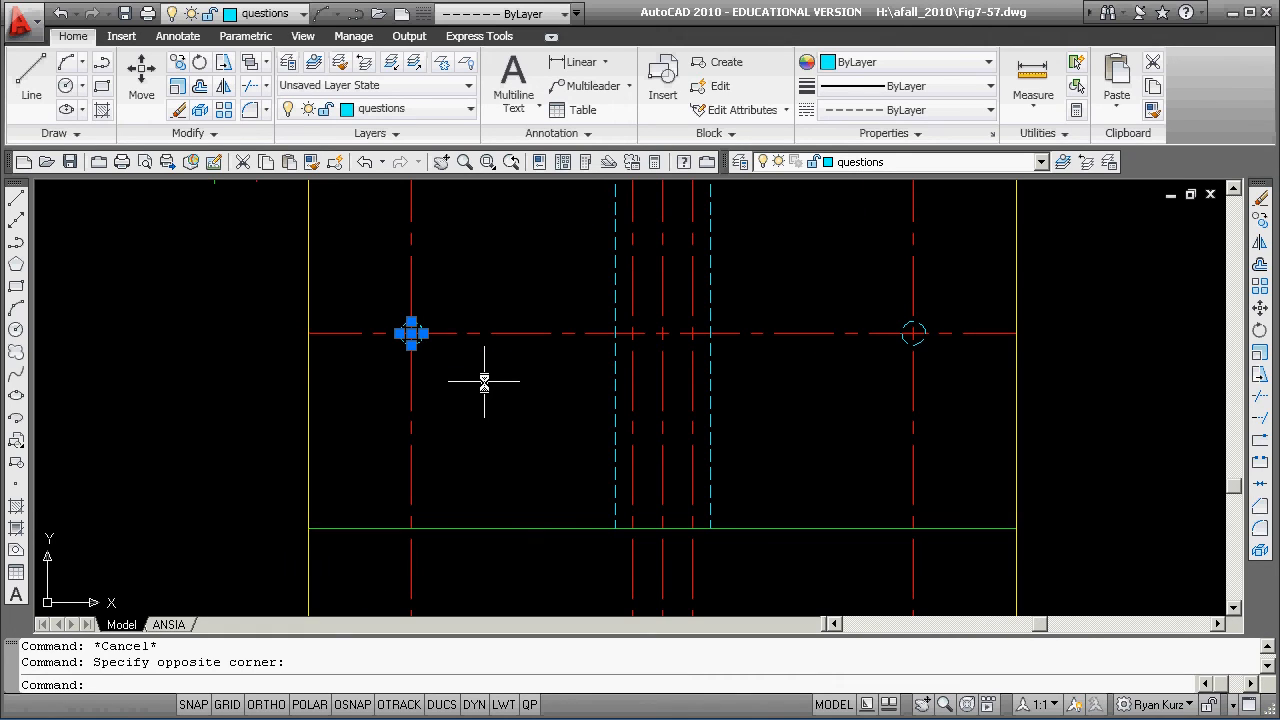
click(411, 333)
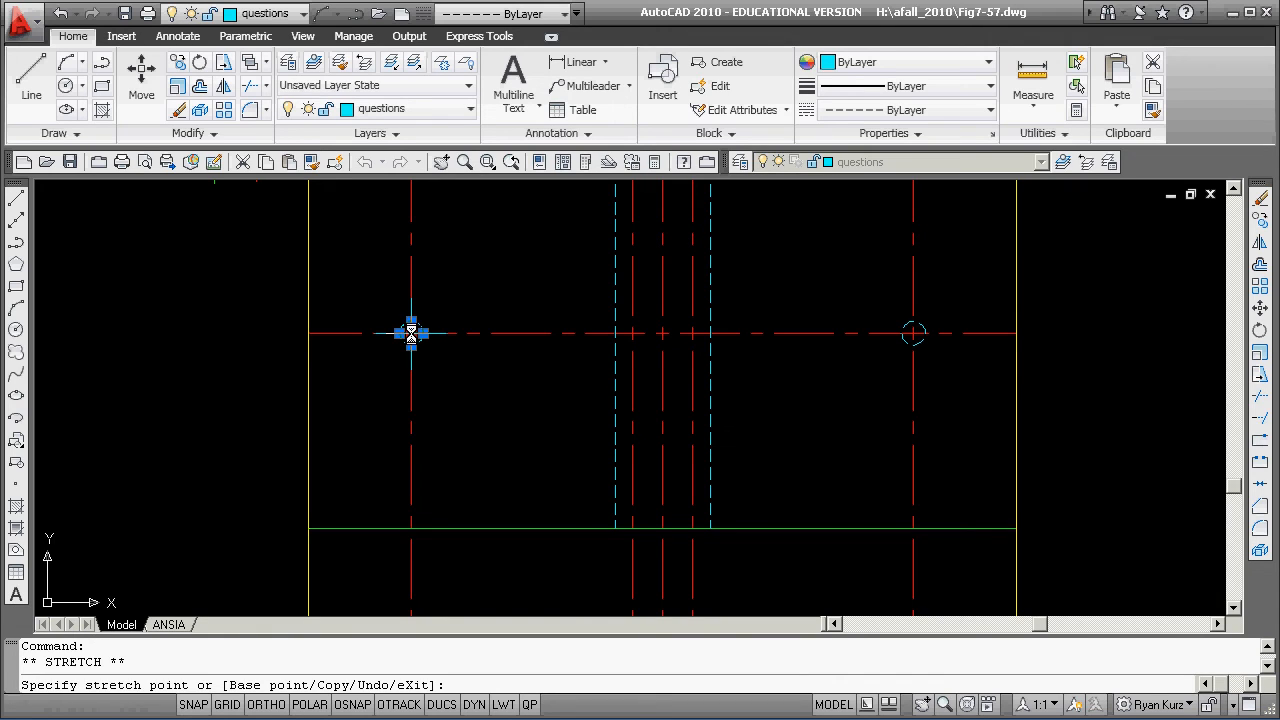
key(space)
key(space)
key(space)
key(space)
key(space)
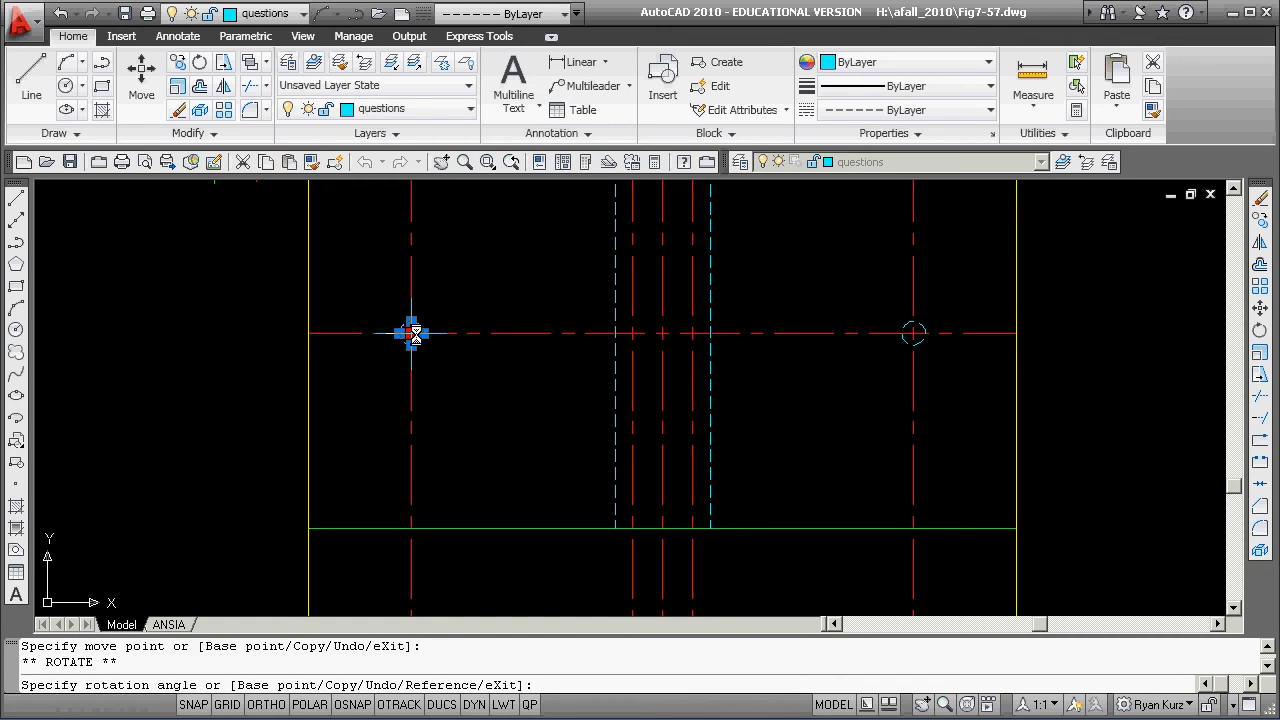
key(space)
key(space)
key(space)
key(space)
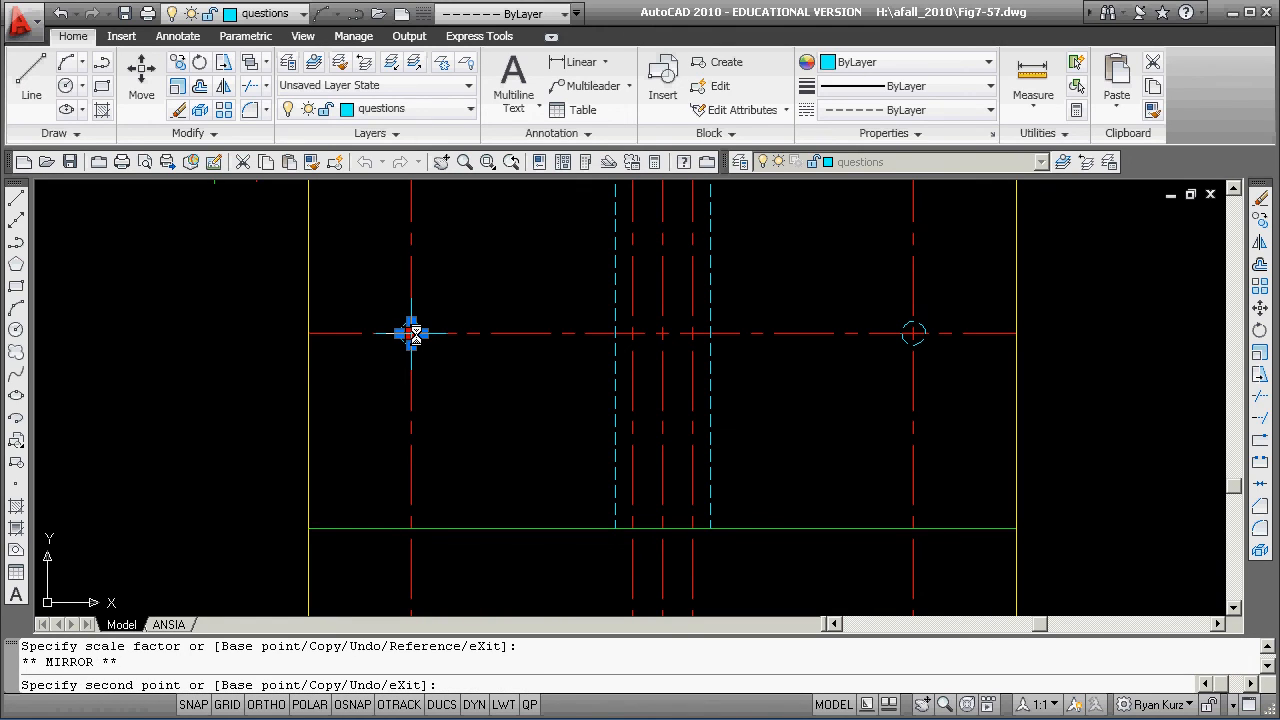
key(Escape)
key(Escape)
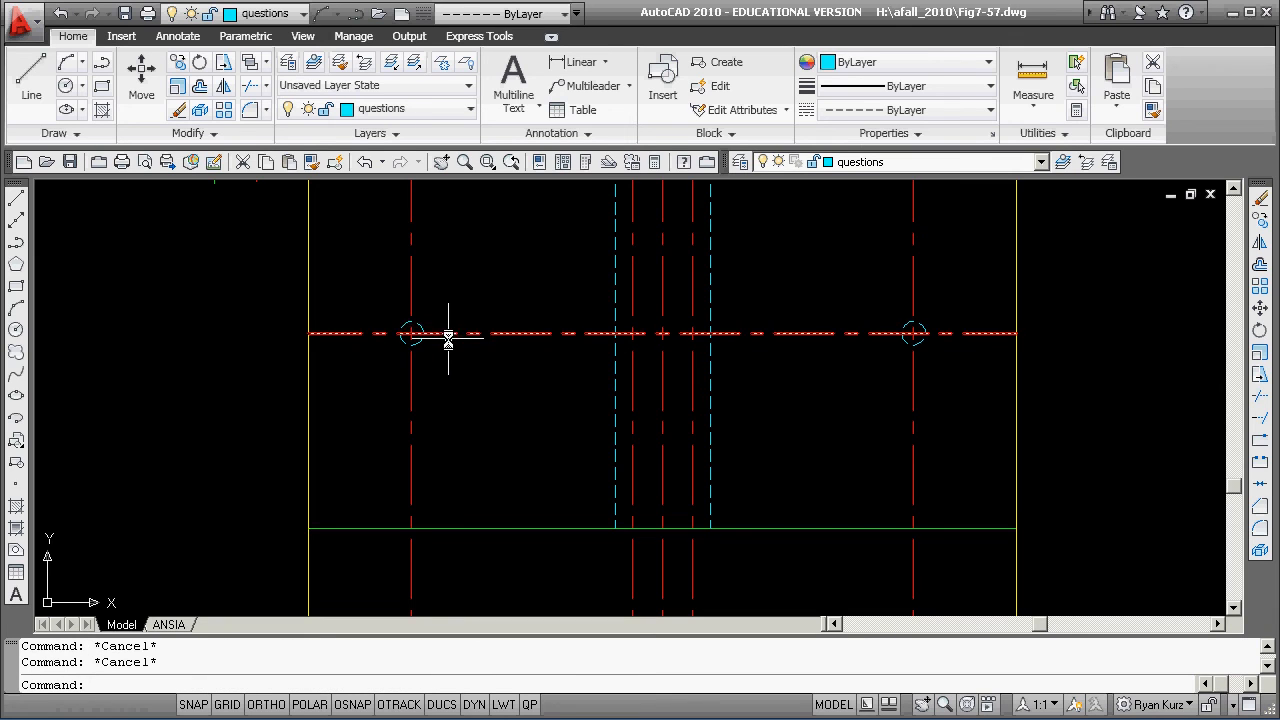
Change the questions layer's color to green
scroll(440, 336, down, 3)
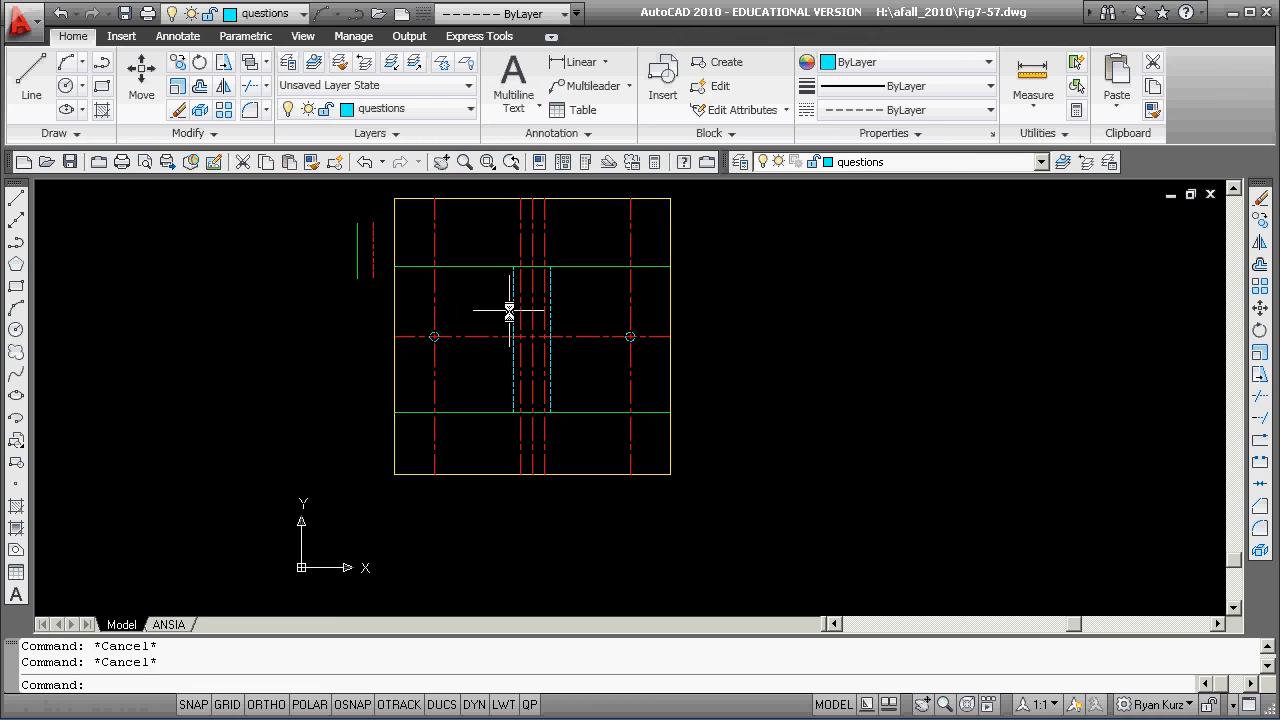
scroll(434, 337, up, 3)
scroll(438, 337, up, 2)
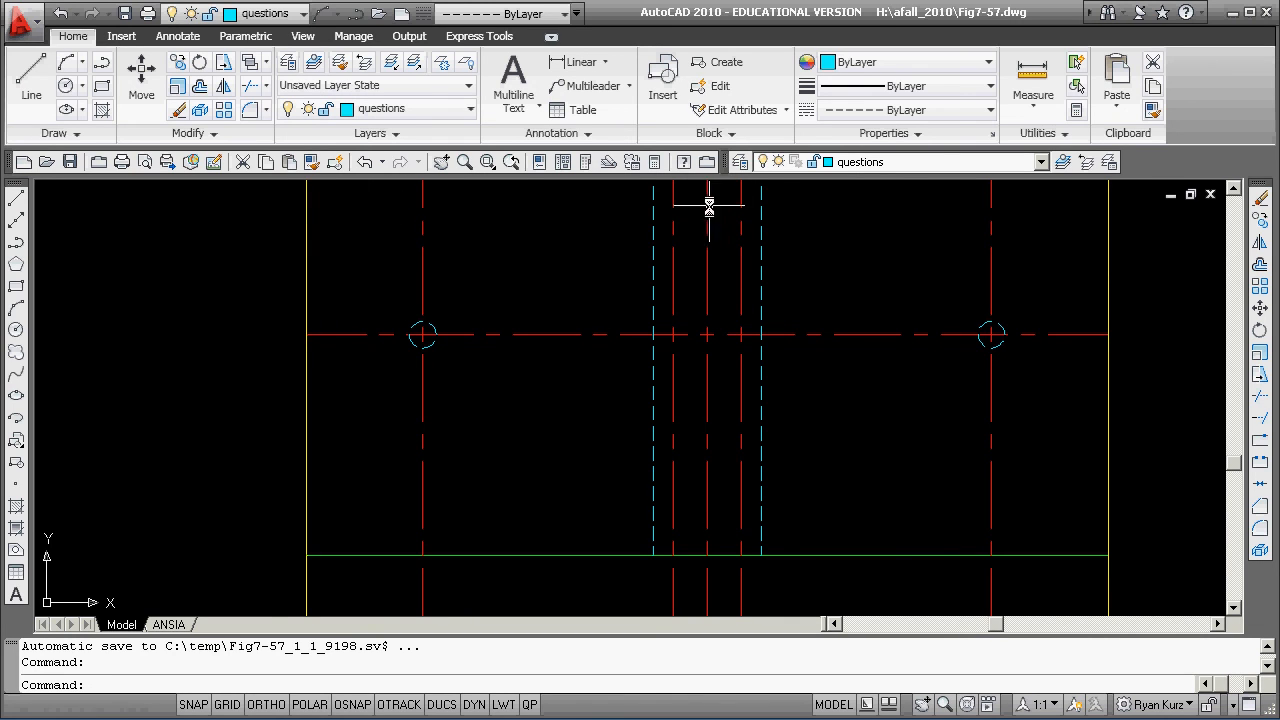
click(737, 162)
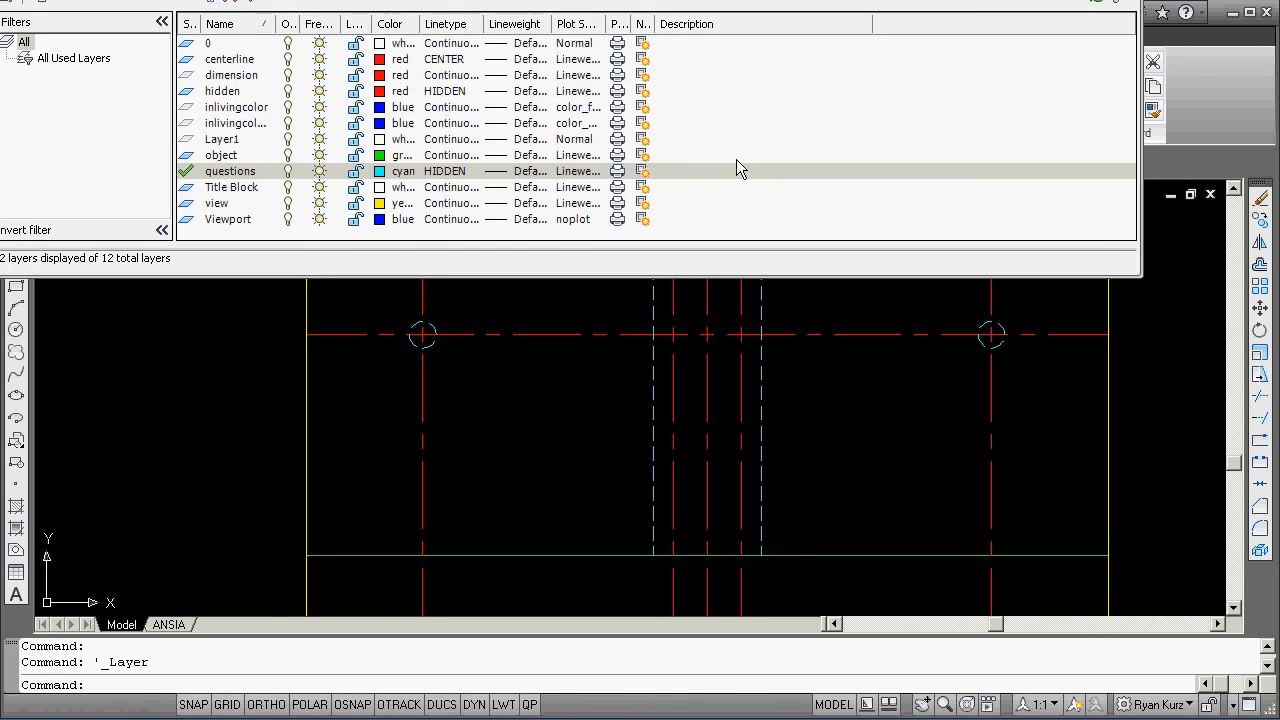
click(372, 172)
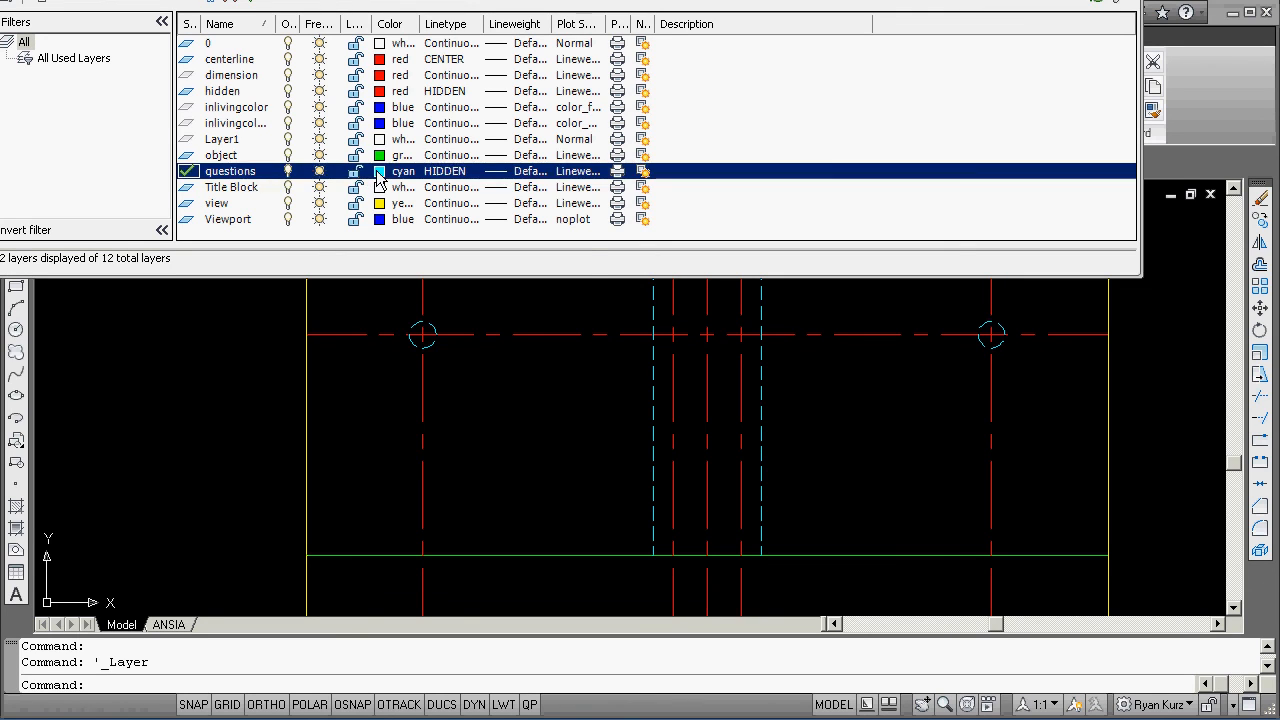
click(292, 322)
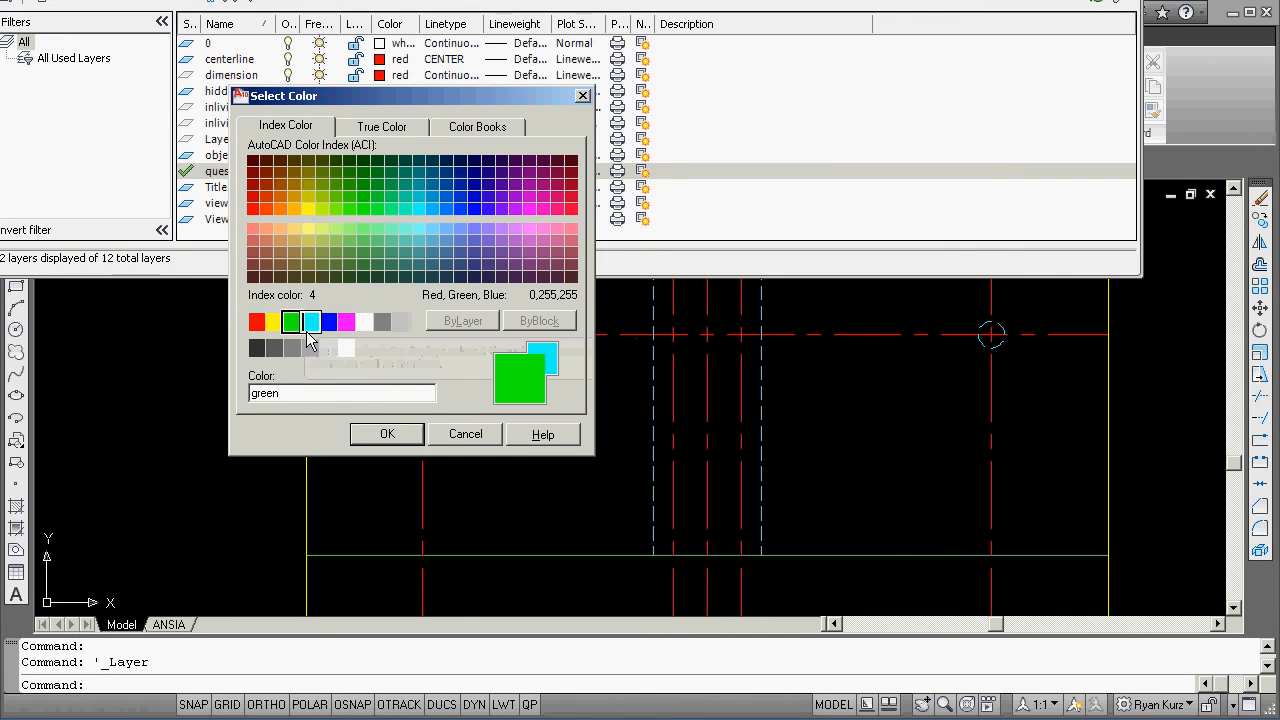
click(387, 434)
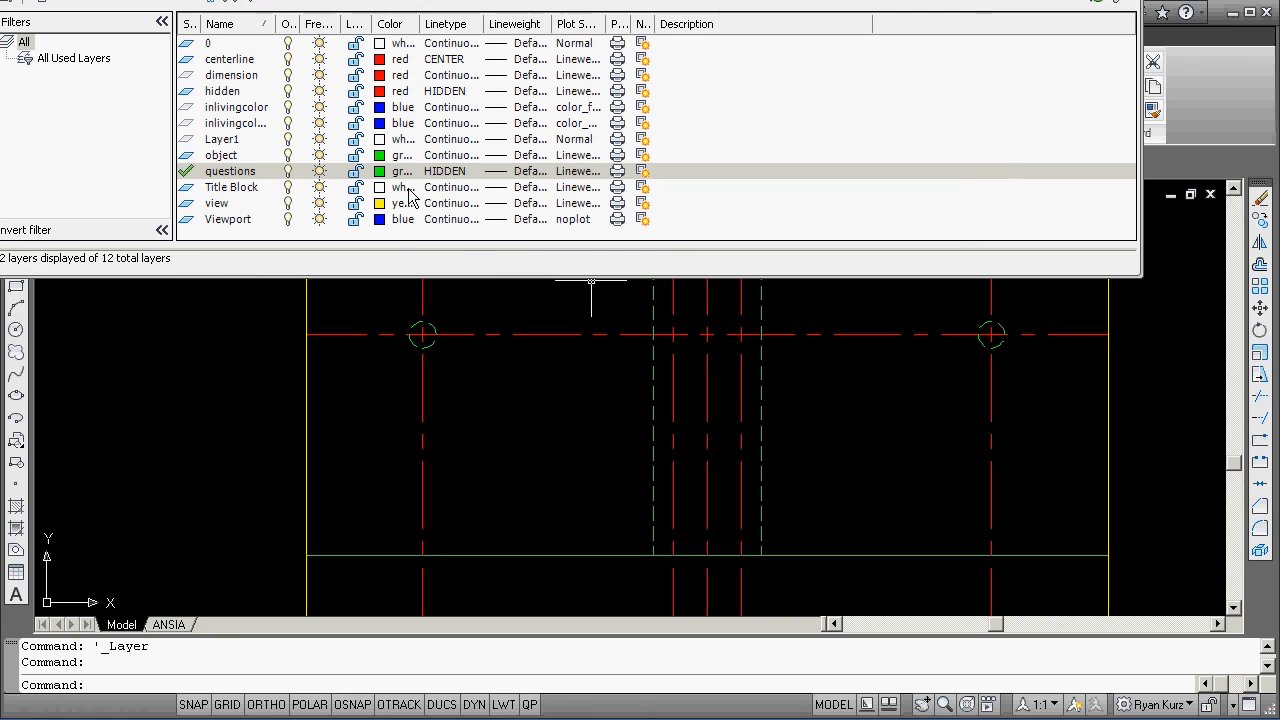
Set the questions layer's linetype to Continuous and close the layer manager
click(447, 171)
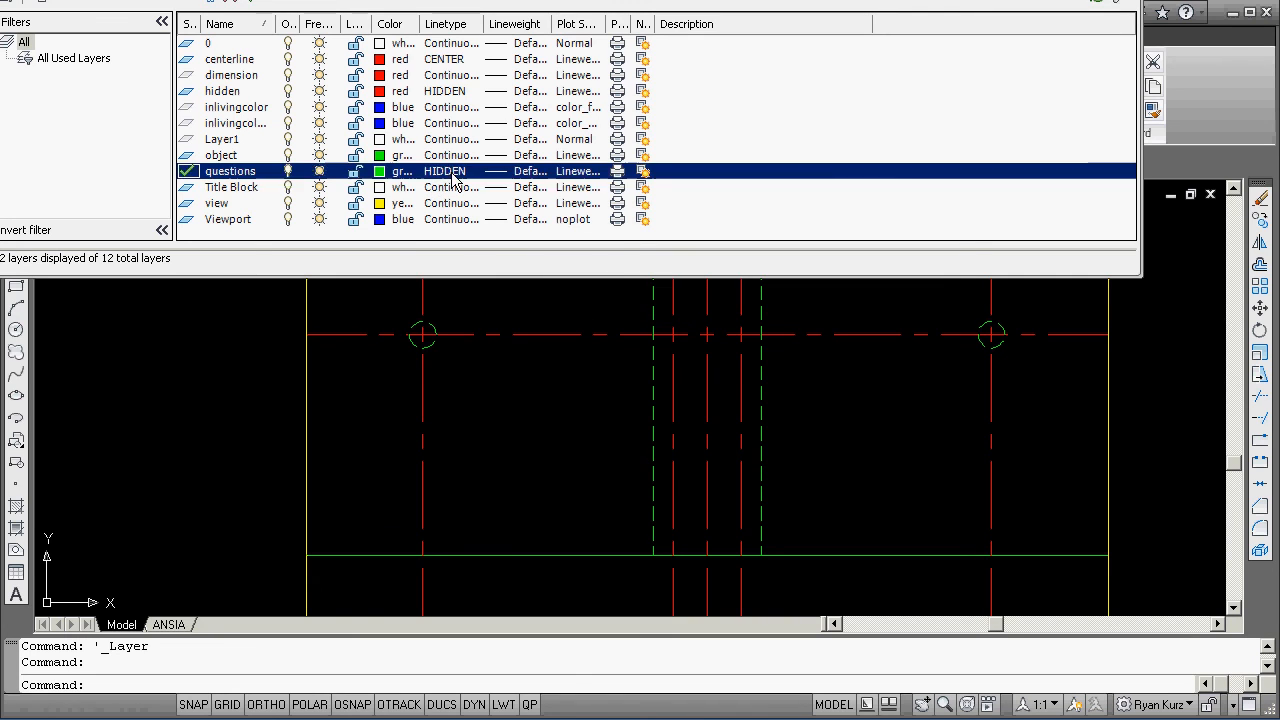
click(262, 226)
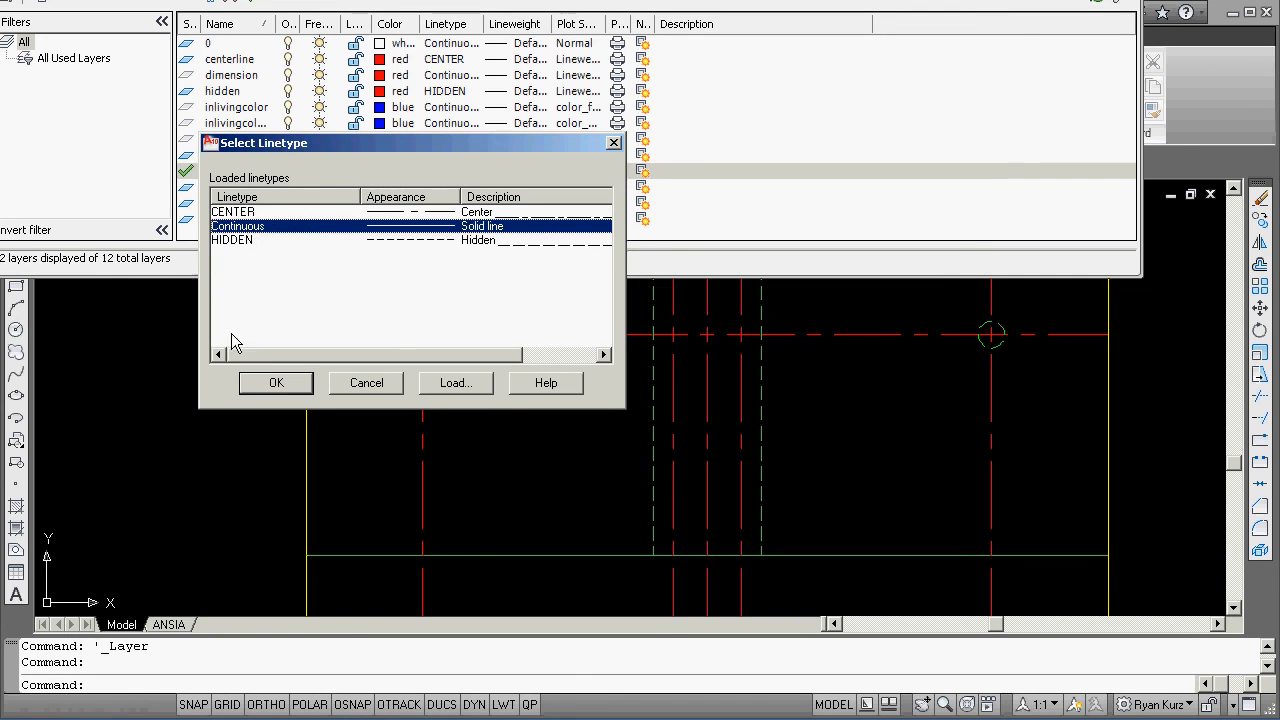
click(270, 383)
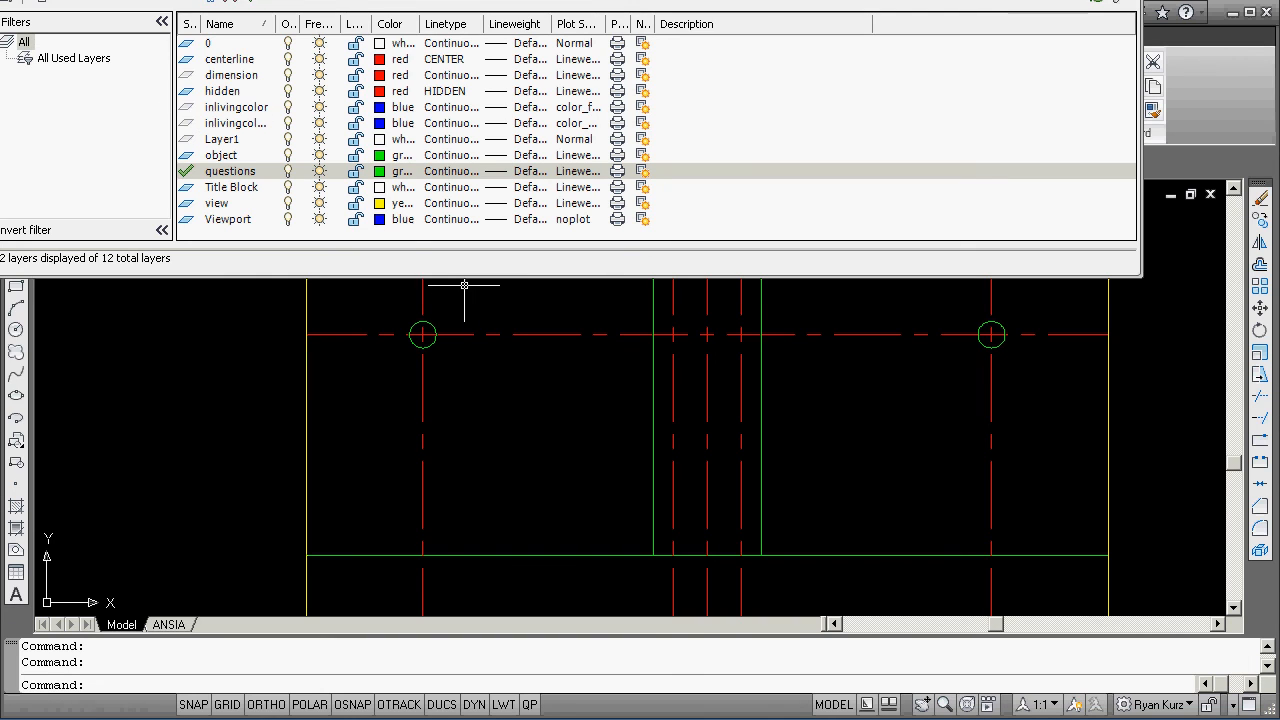
click(2, 2)
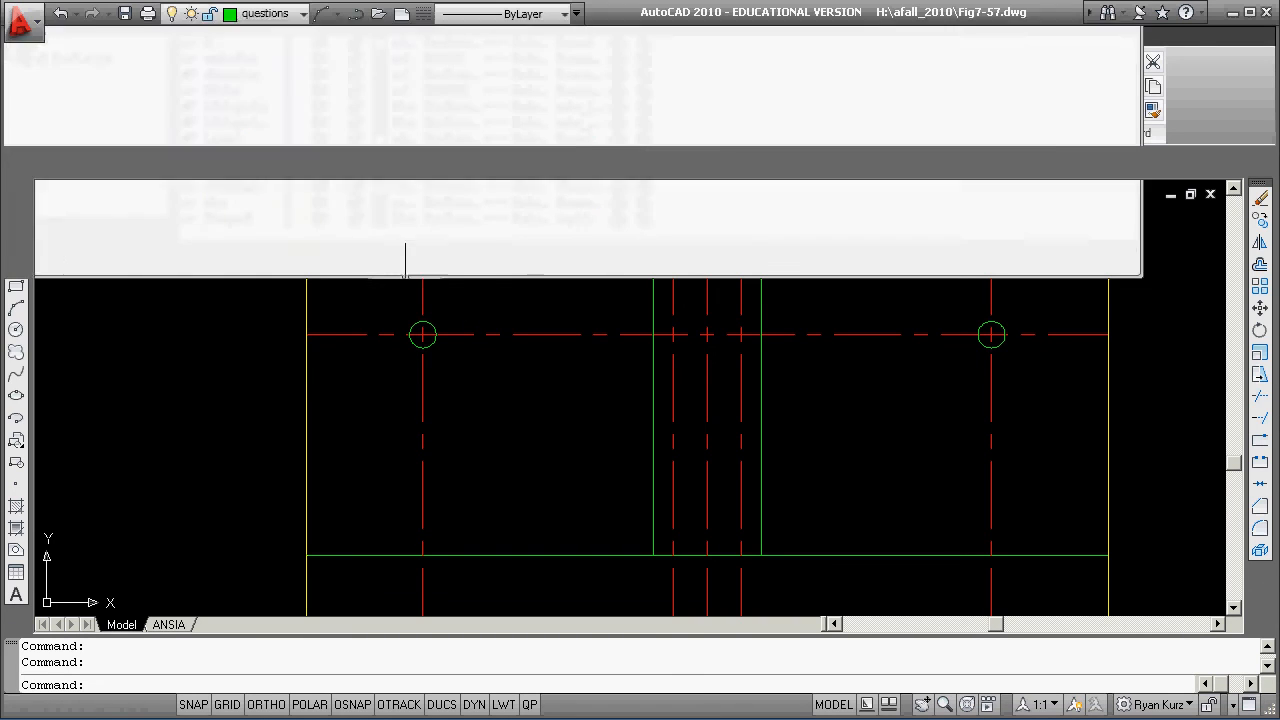
List the properties of the green vertical line just to the right of the middle centerlines, then close the listing
scroll(714, 349, down, 3)
middle_drag(714, 345, 697, 380)
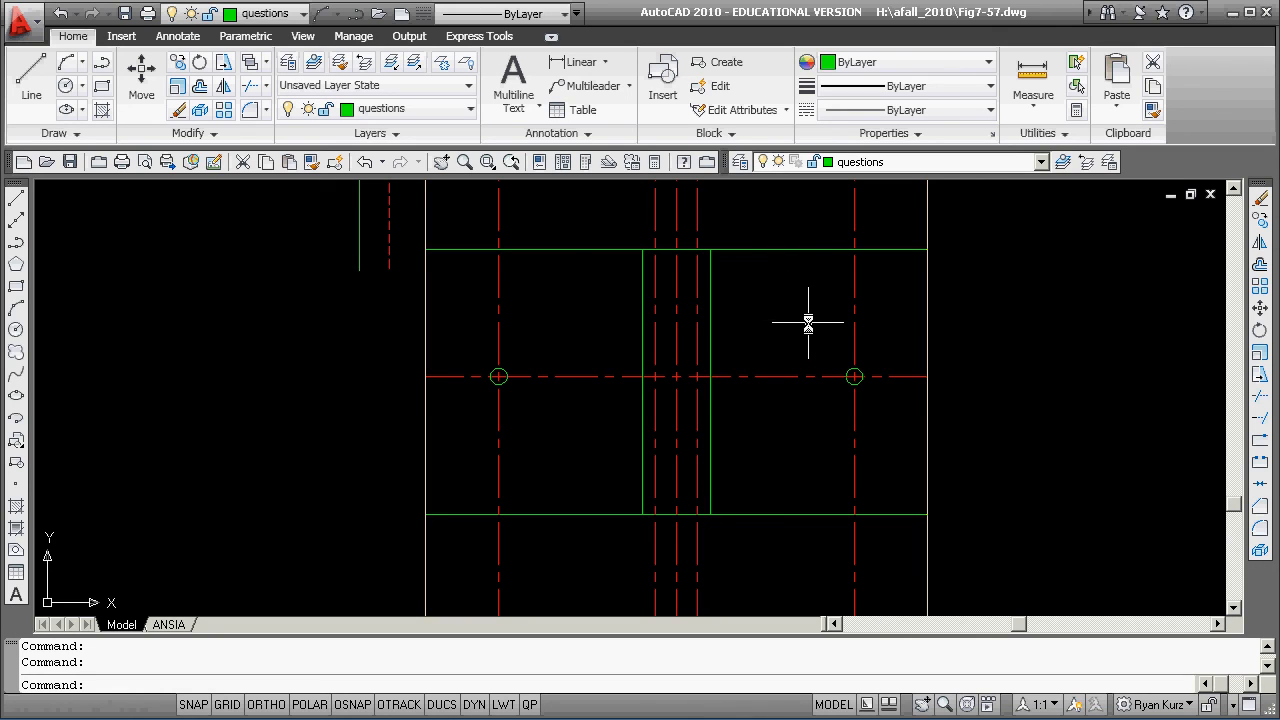
key(Return)
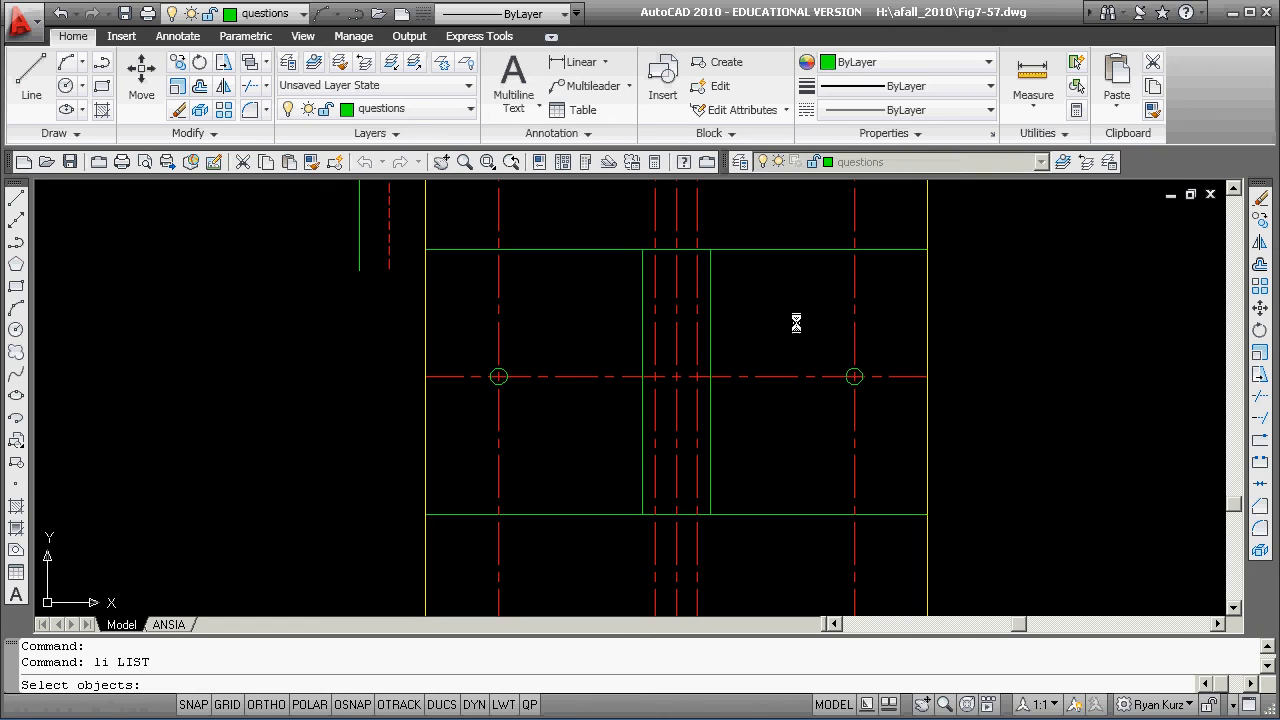
click(710, 314)
key(Return)
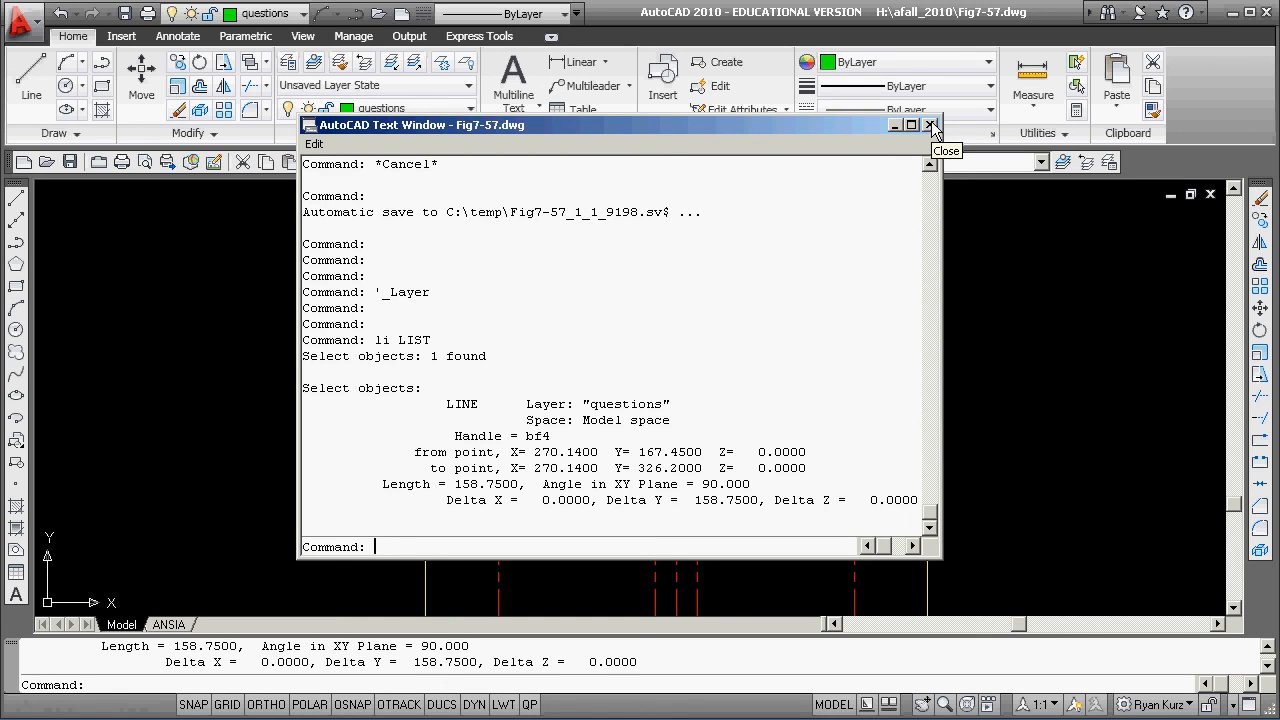
click(931, 125)
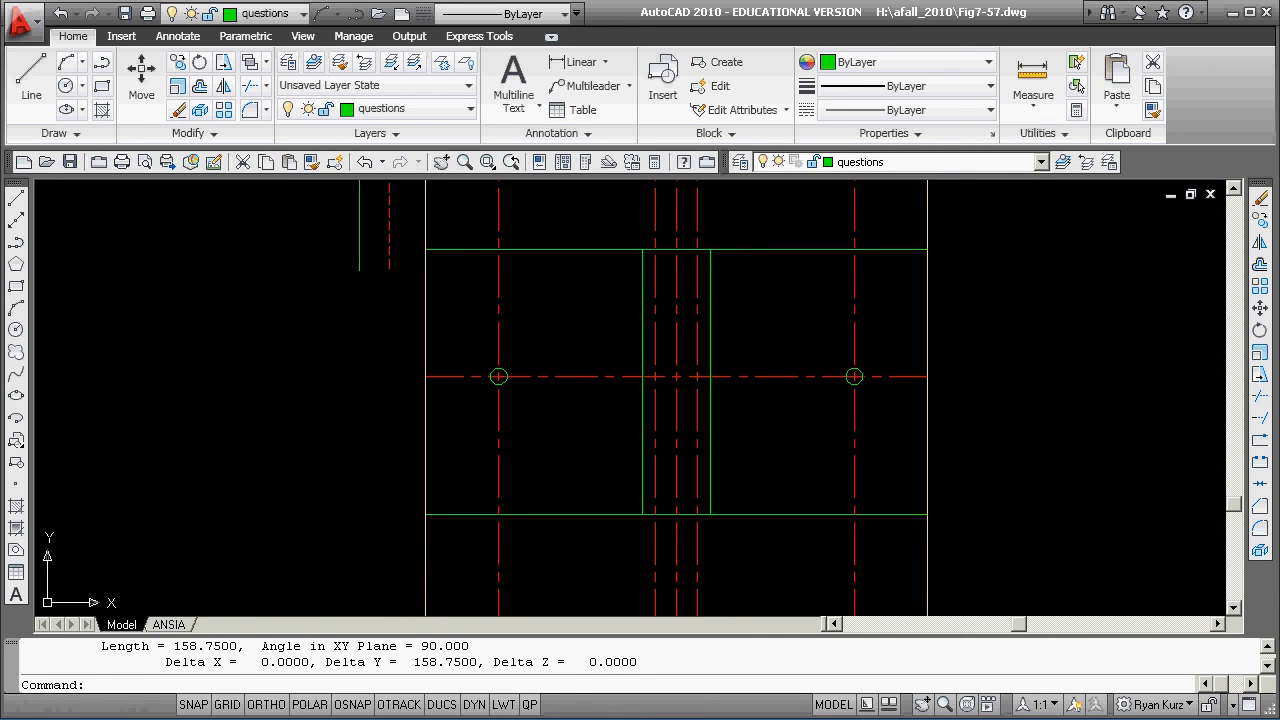